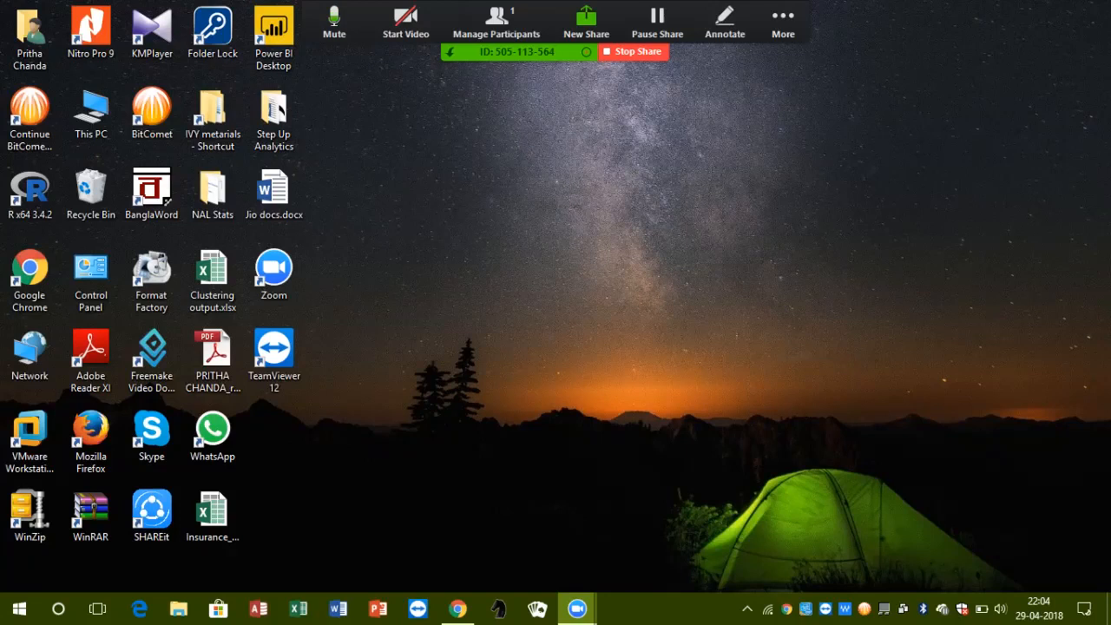
Launch Power BI Desktop and dismiss its start screen to reach the blank report.
double_click(273, 37)
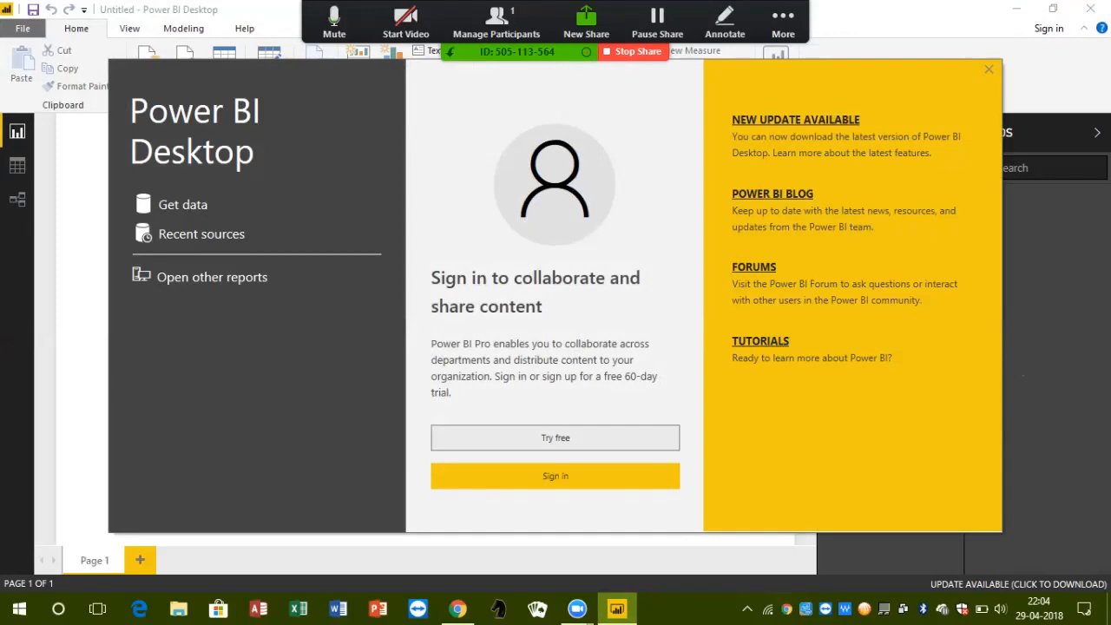
click(988, 68)
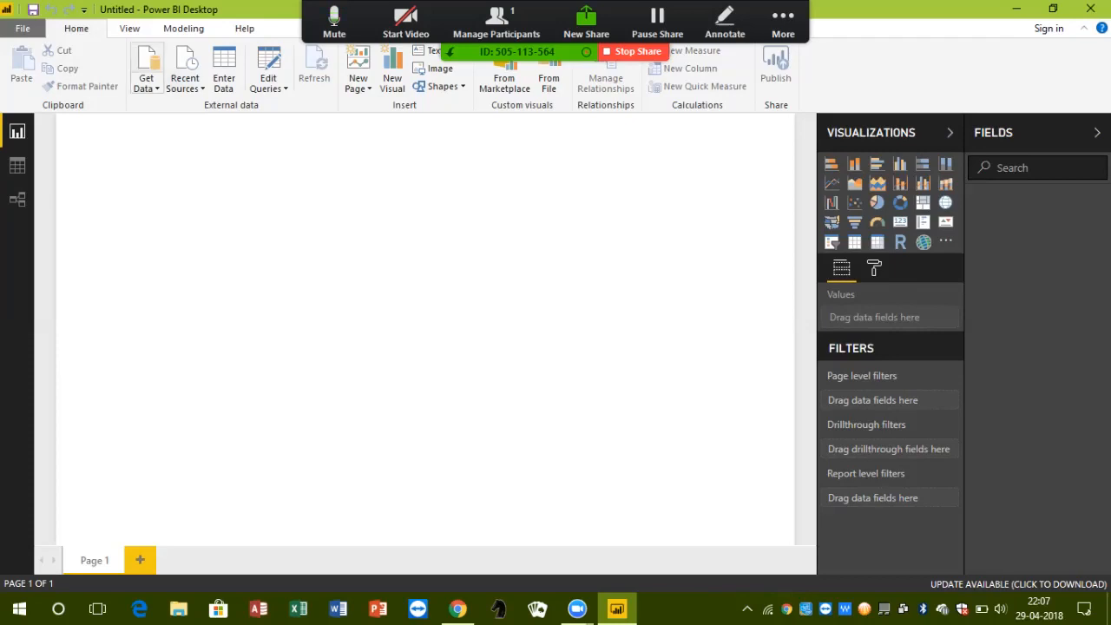
Open the complete list of data source connectors and look through it from Excel down to Blank Query.
click(146, 83)
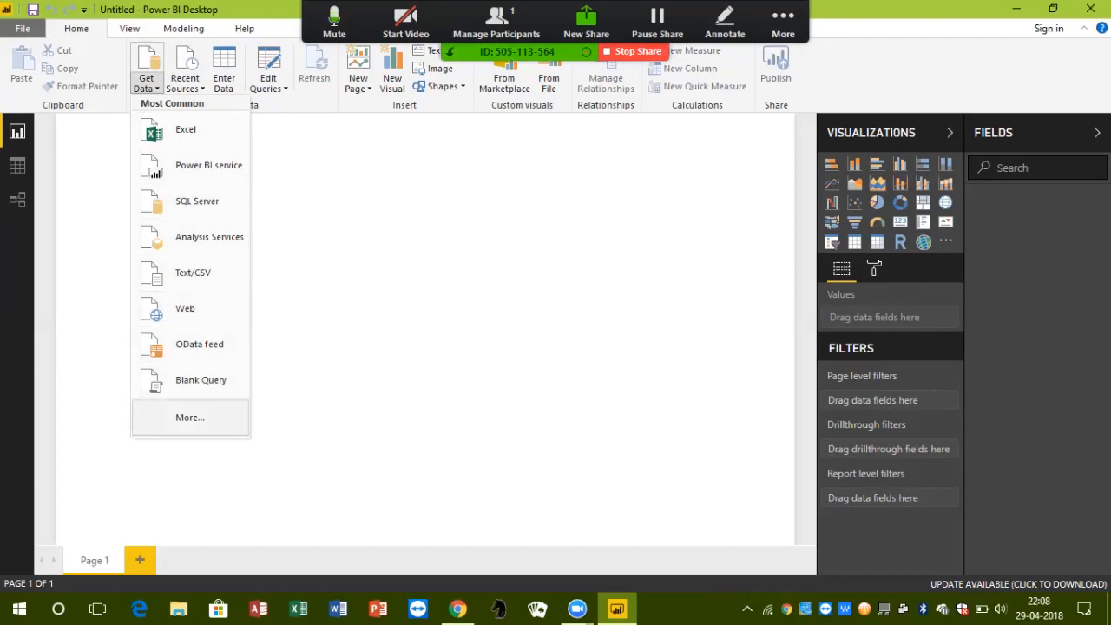
click(190, 417)
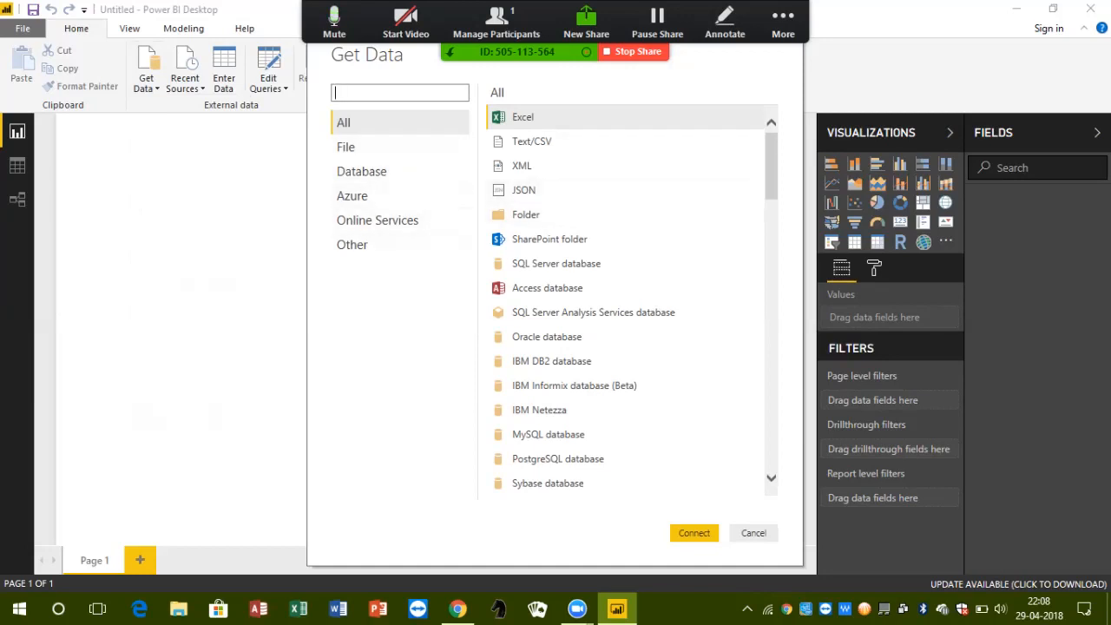
scroll(607, 165, down, 3)
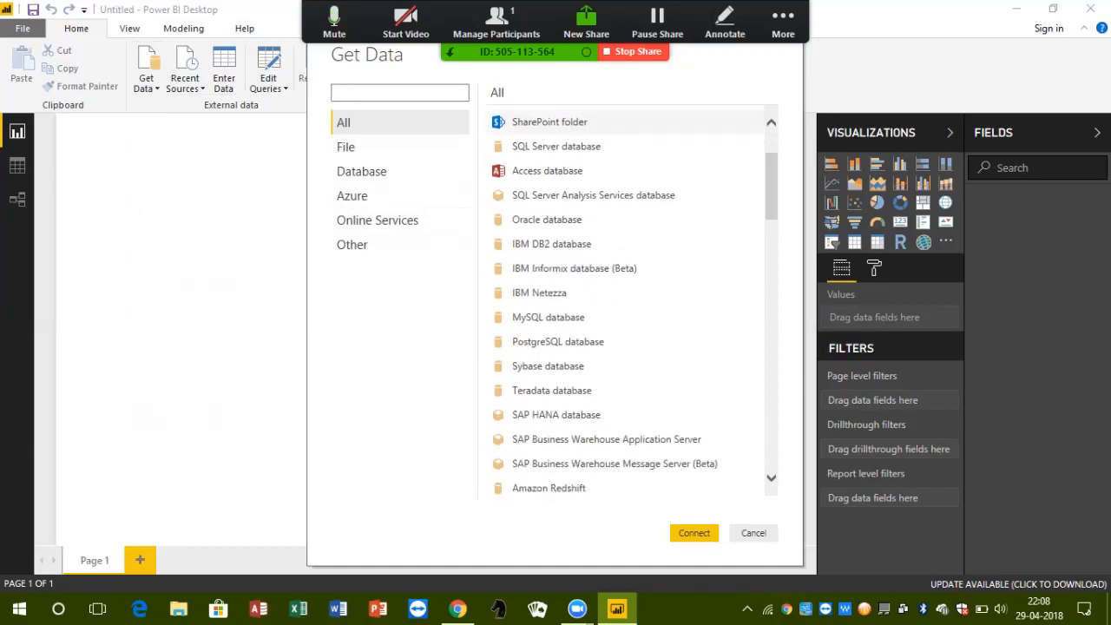
scroll(634, 297, down, 1)
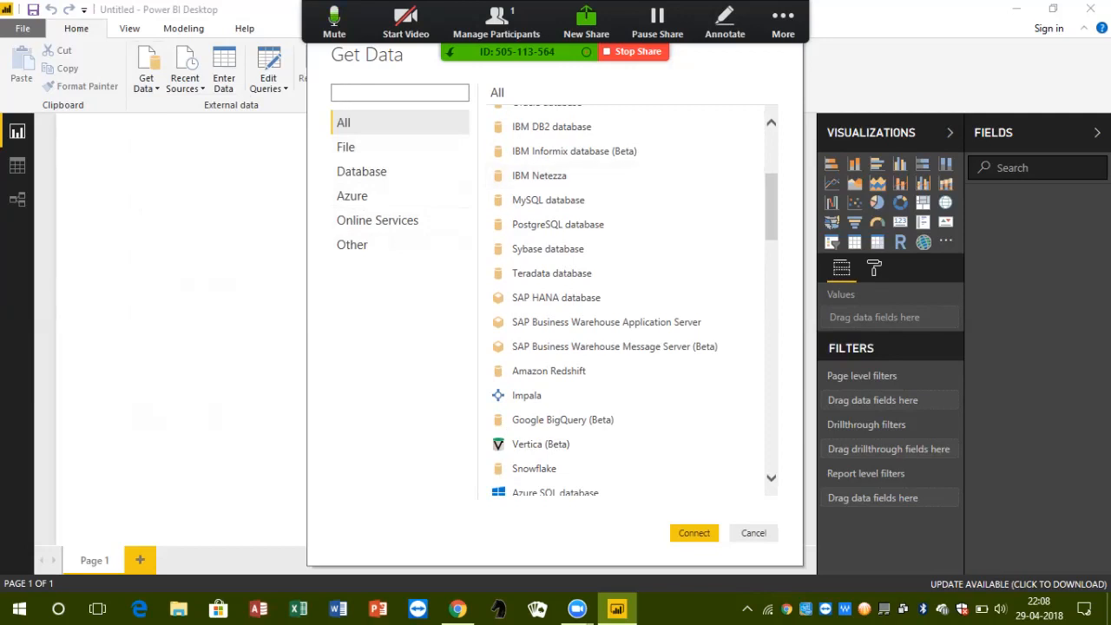
scroll(607, 165, up, 4)
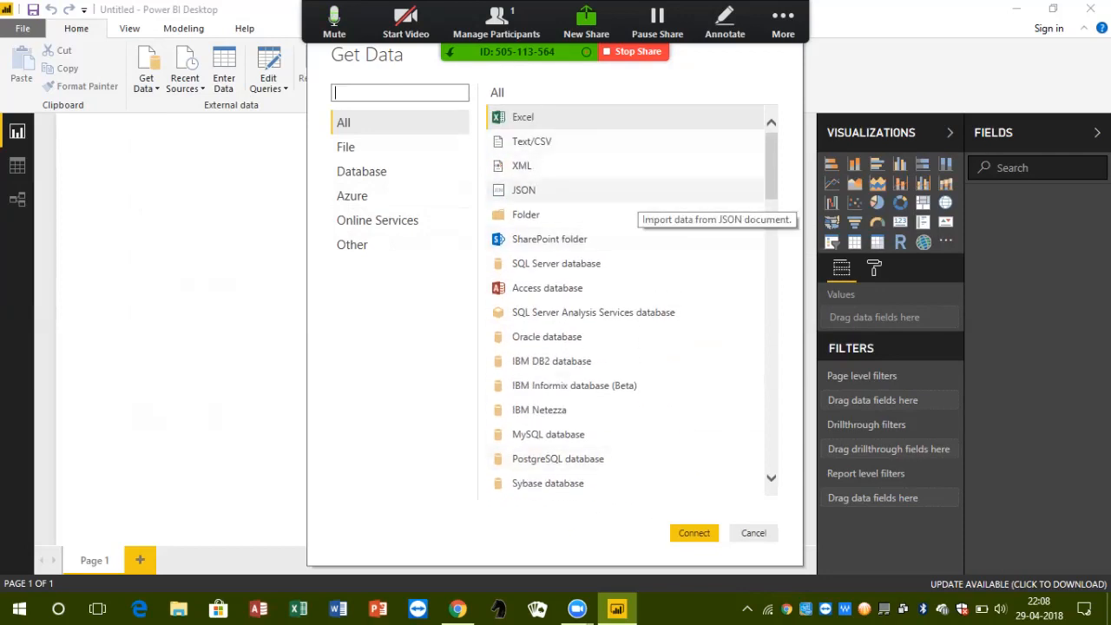
scroll(625, 299, down, 5)
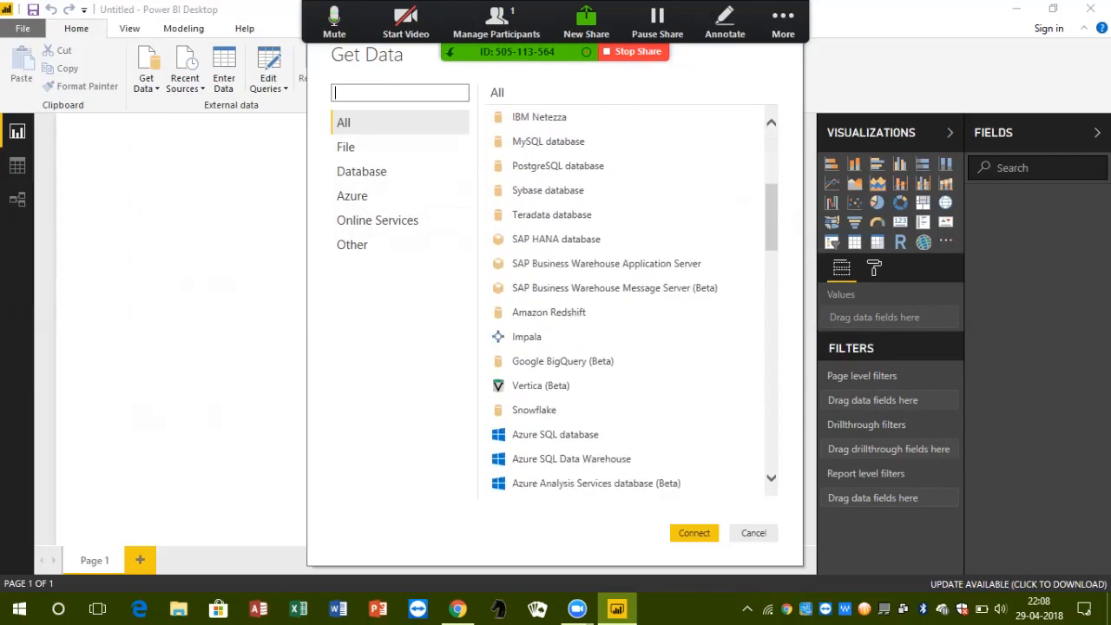
scroll(633, 299, down, 7)
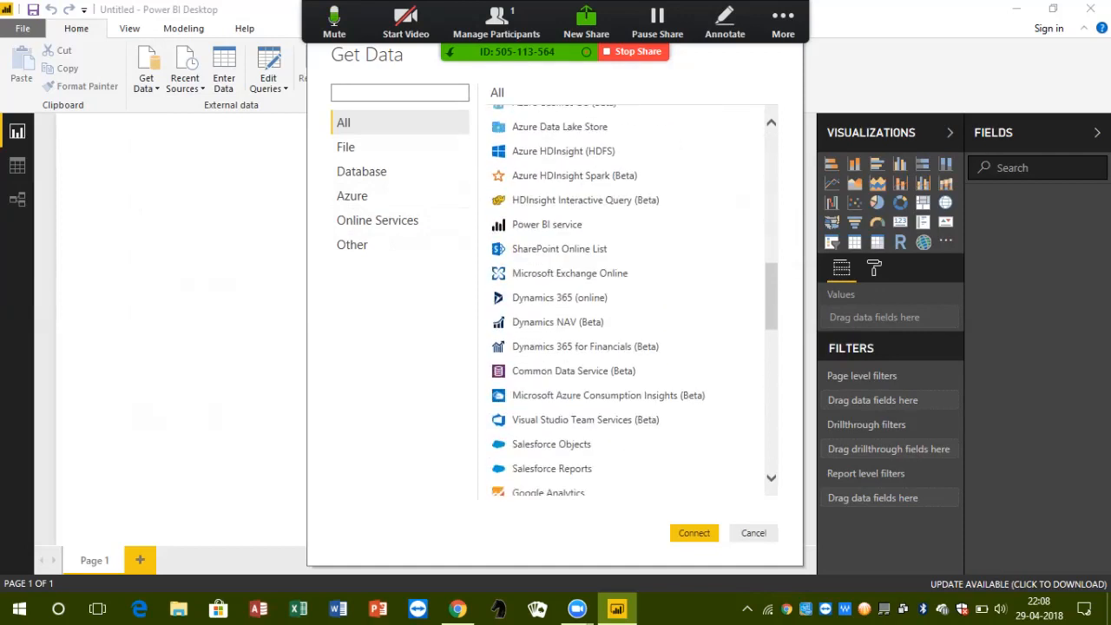
scroll(634, 300, down, 8)
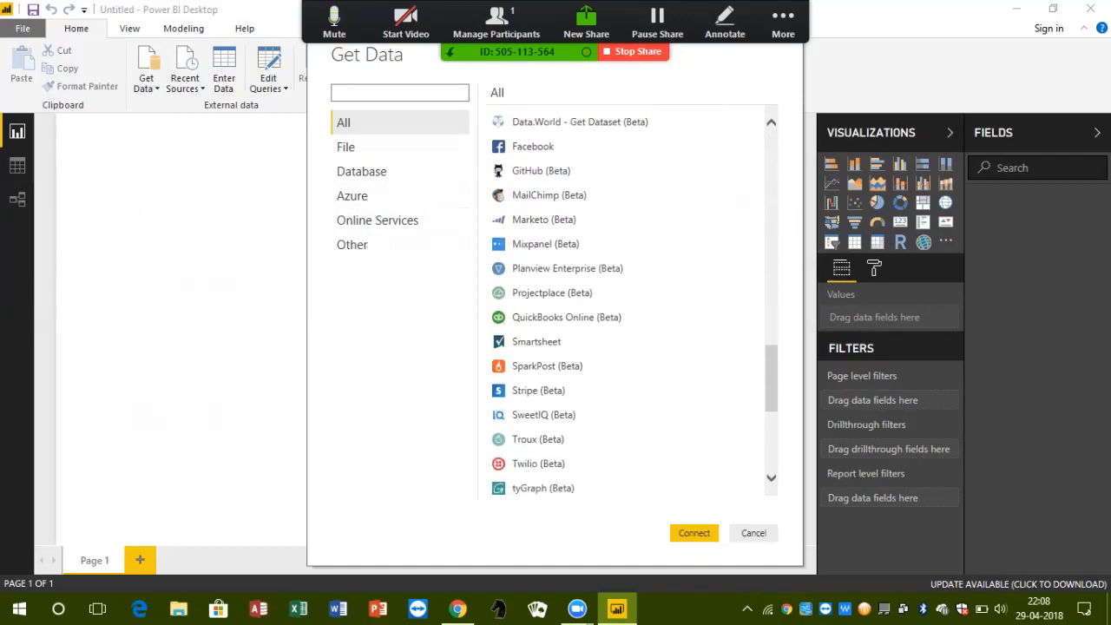
scroll(634, 299, down, 7)
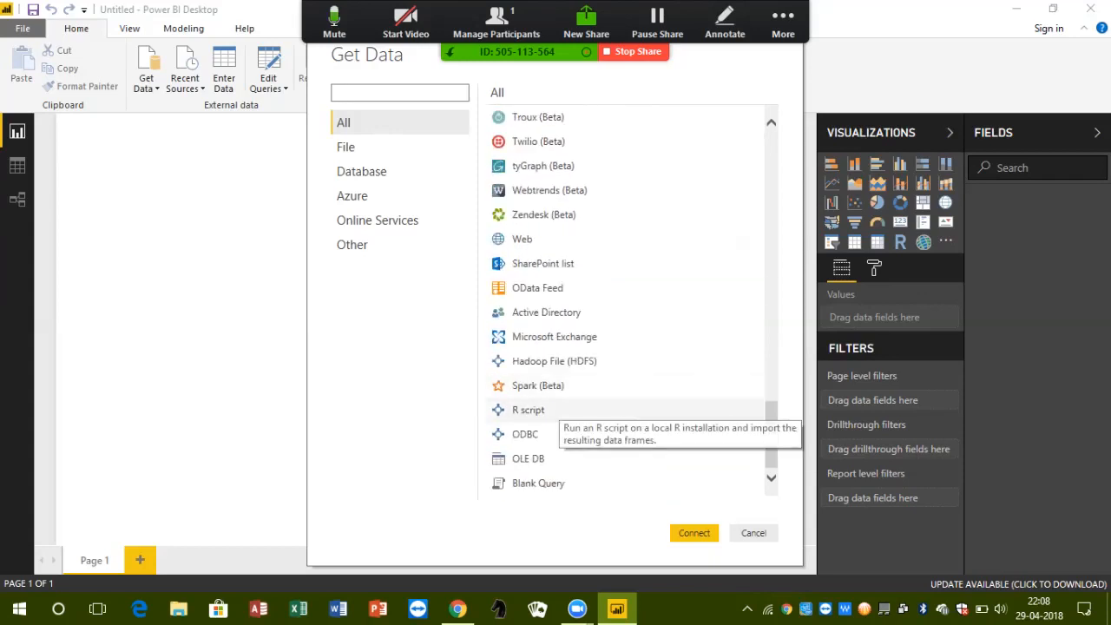
click(560, 410)
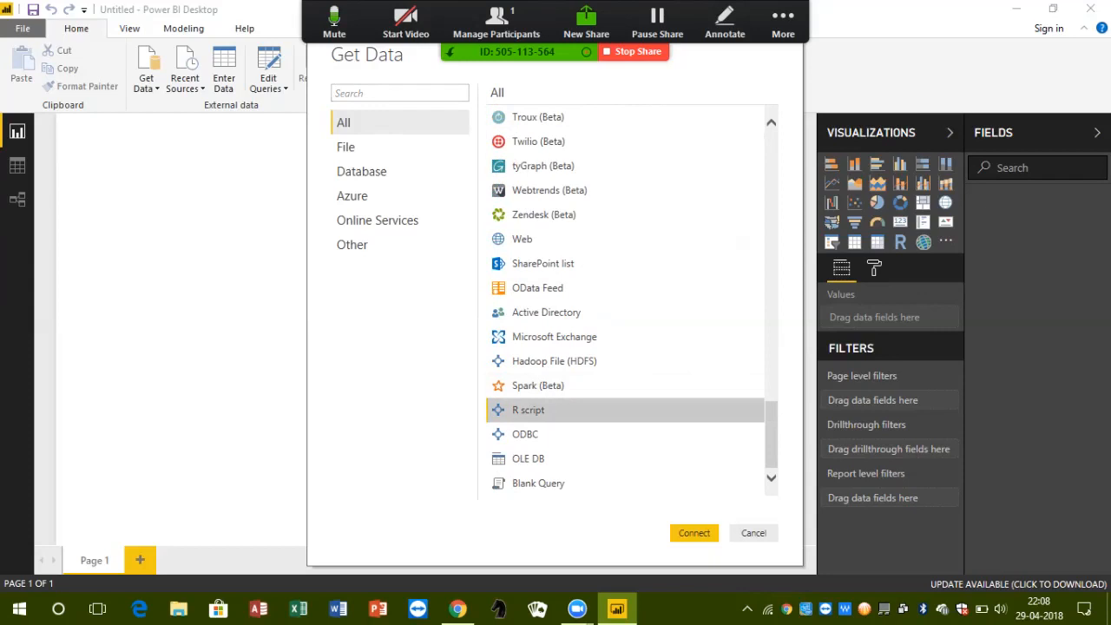
click(399, 93)
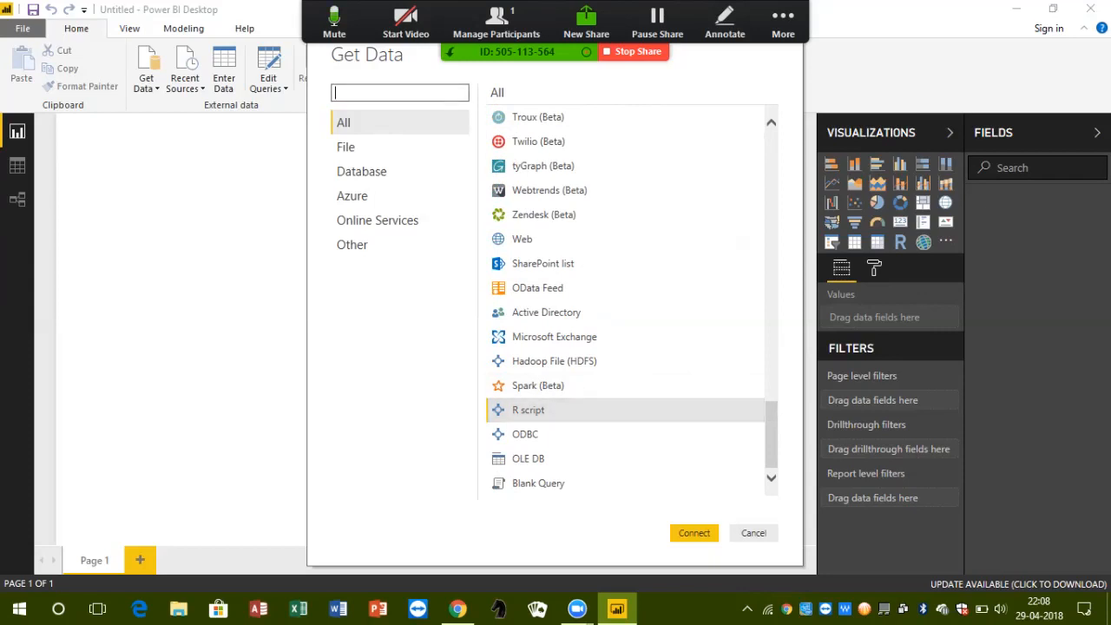
text(r scri)
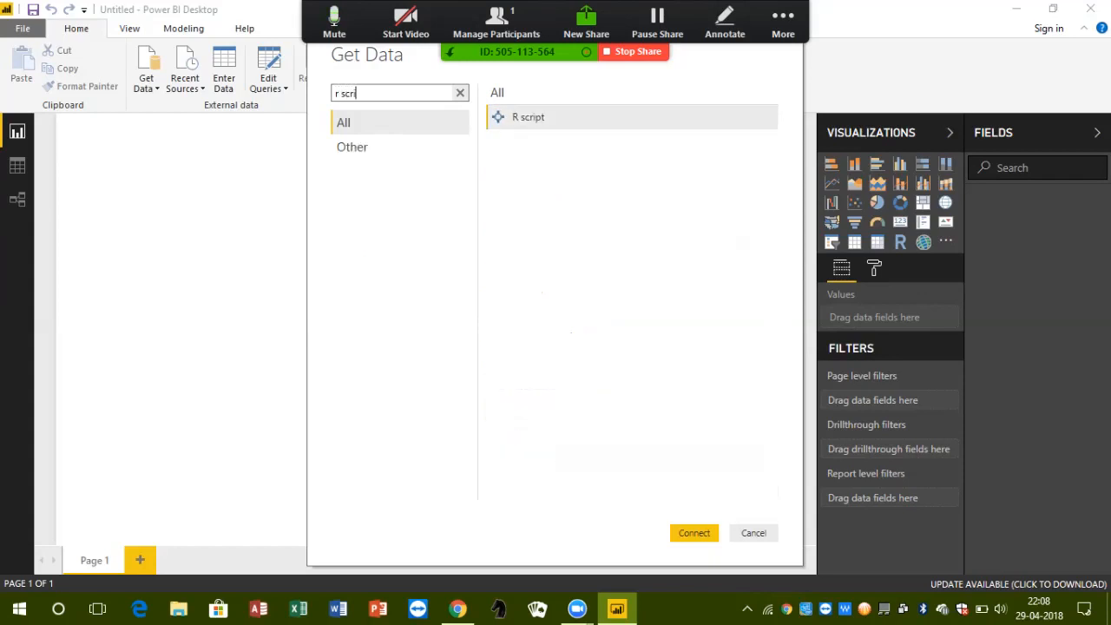
click(632, 116)
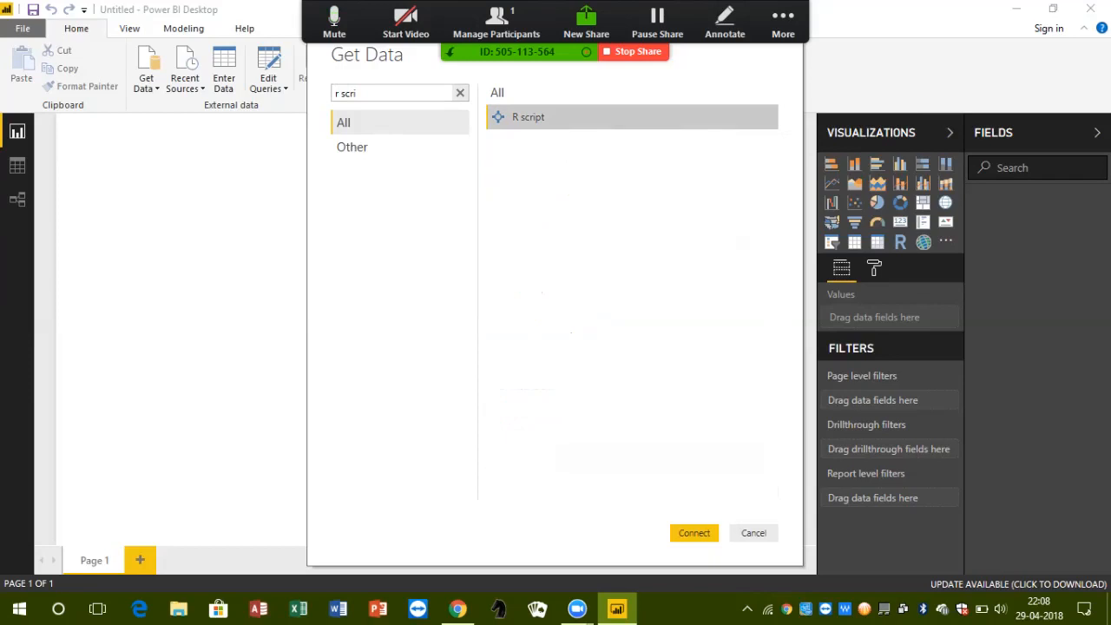
click(695, 533)
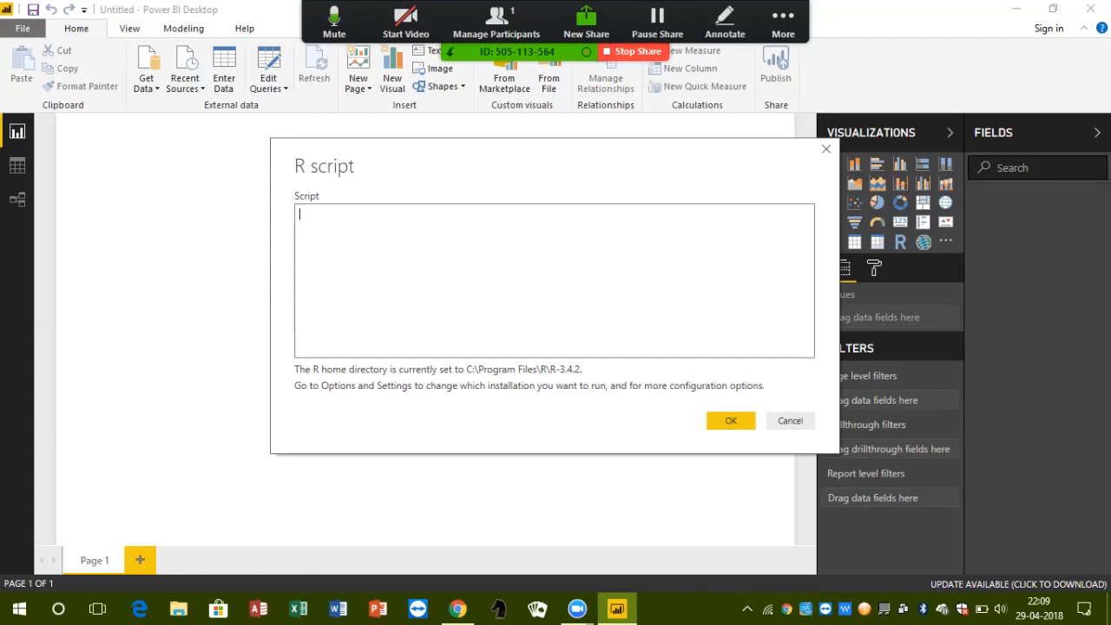
click(790, 421)
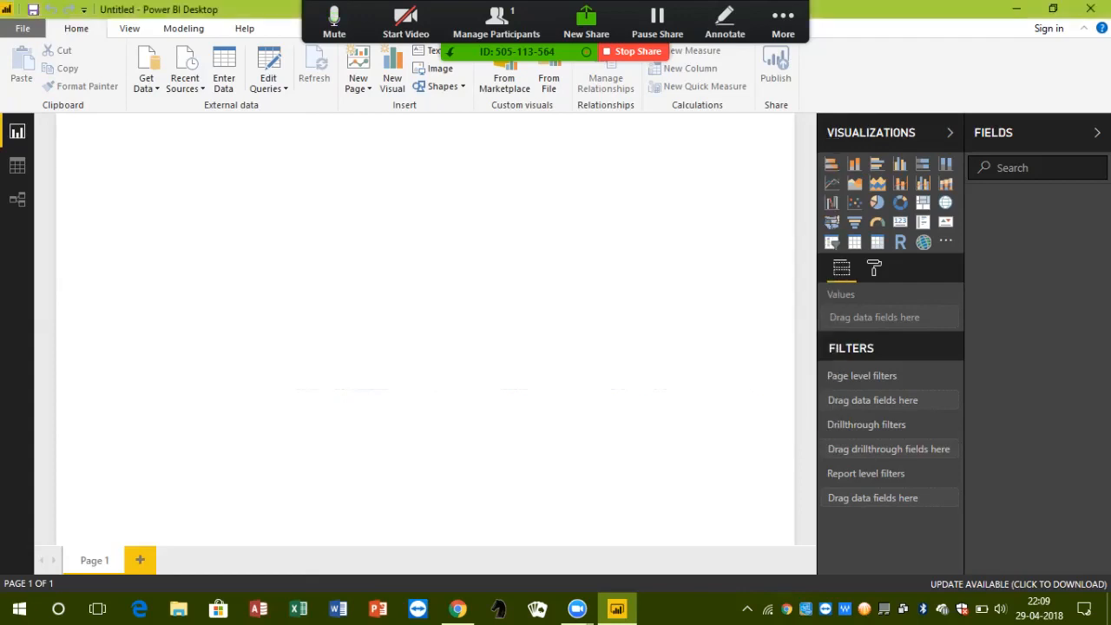
Connect to the R script data source from the complete list of data connectors.
click(147, 83)
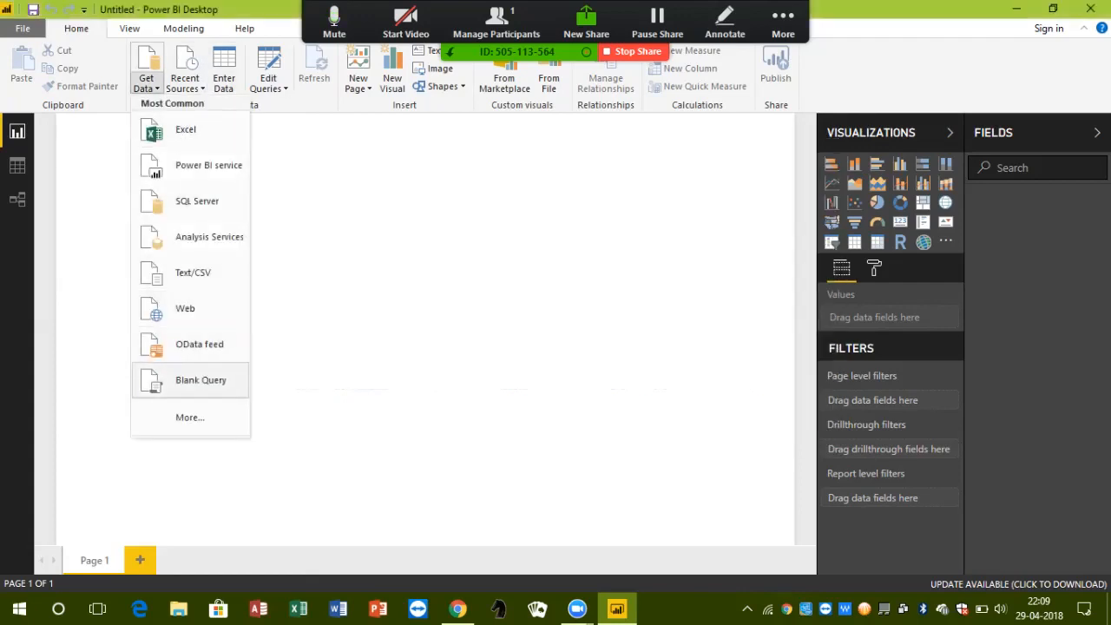
click(190, 416)
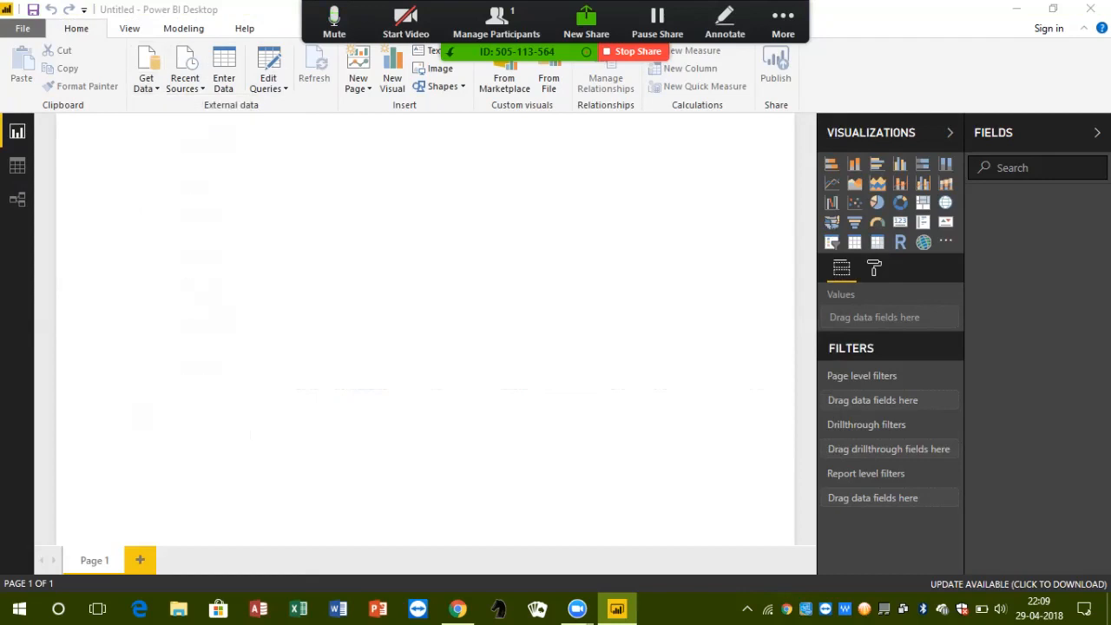
scroll(625, 239, down, 15)
scroll(633, 298, down, 4)
scroll(607, 373, down, 3)
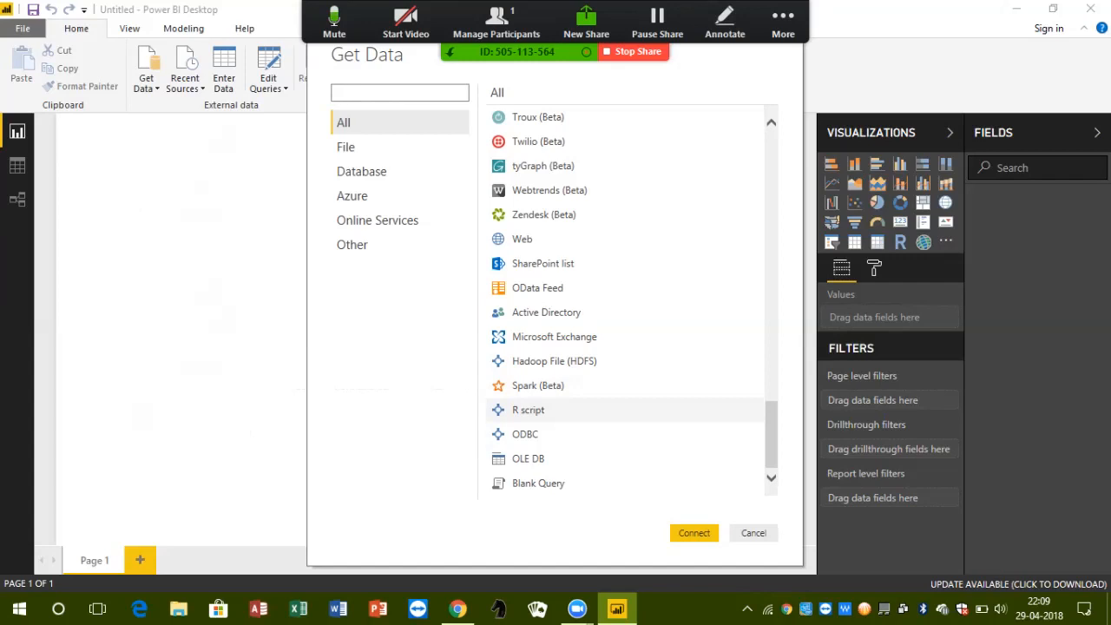
click(529, 411)
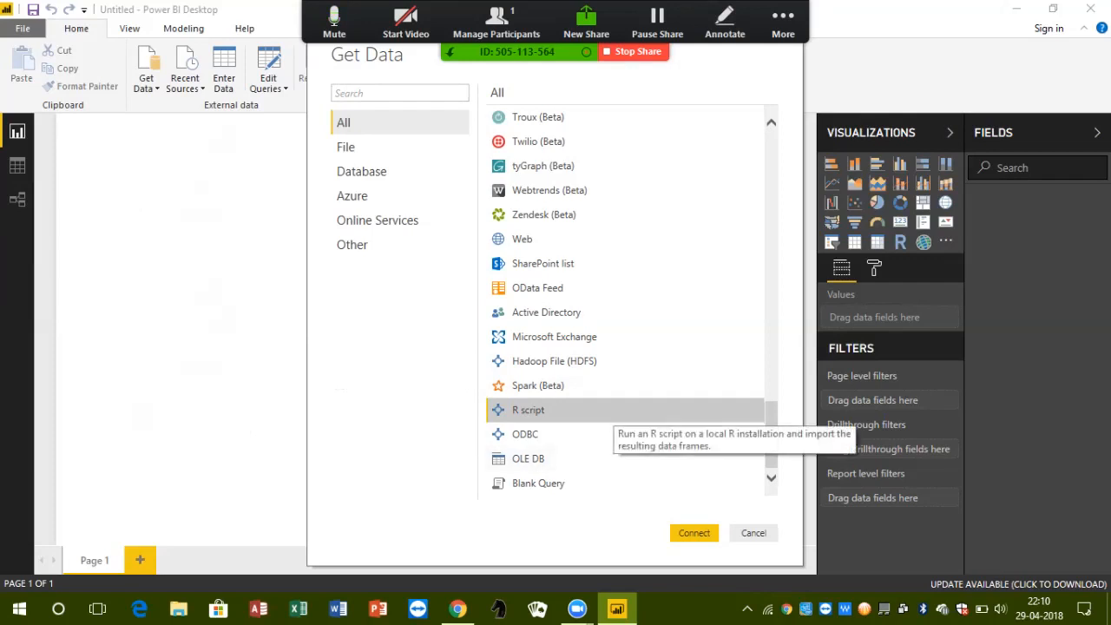
click(694, 533)
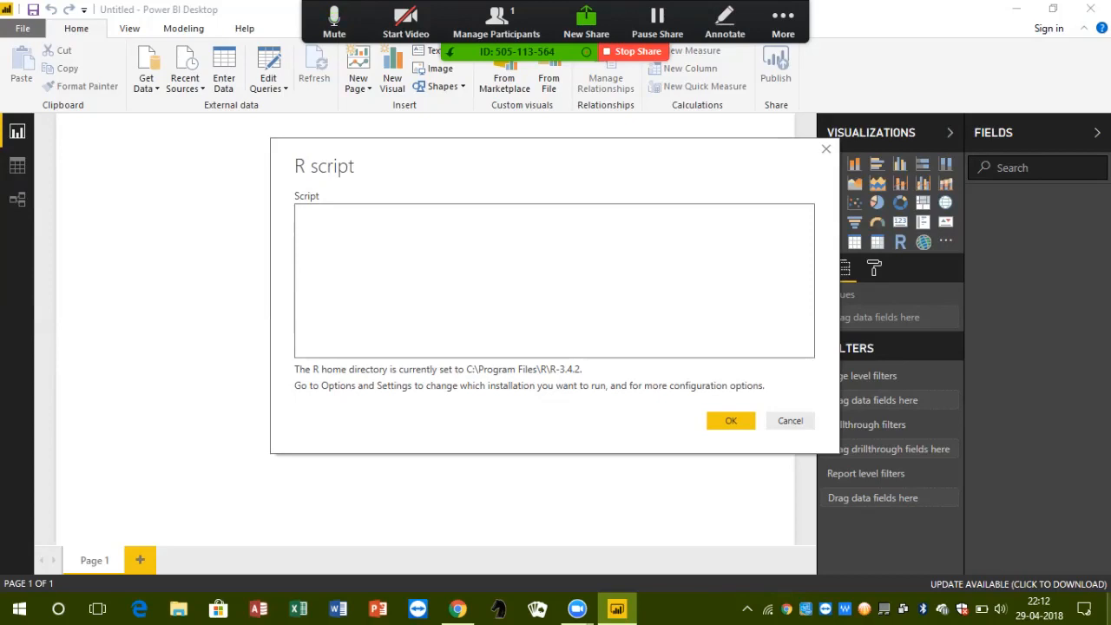
Begin the R script with the line x <- rnorm (50).
text(x)
text( <- )
text(r)
text(no)
text(rm)
text( ()
text(50)
text() )
Add the line y <- rnorm (50) as the second line of the script.
text(y <-)
text( r)
text(norm )
text((50)
text())
key(Return)
Combine both variables in a third script line, rand <- data.frame (x,y).
text(ran)
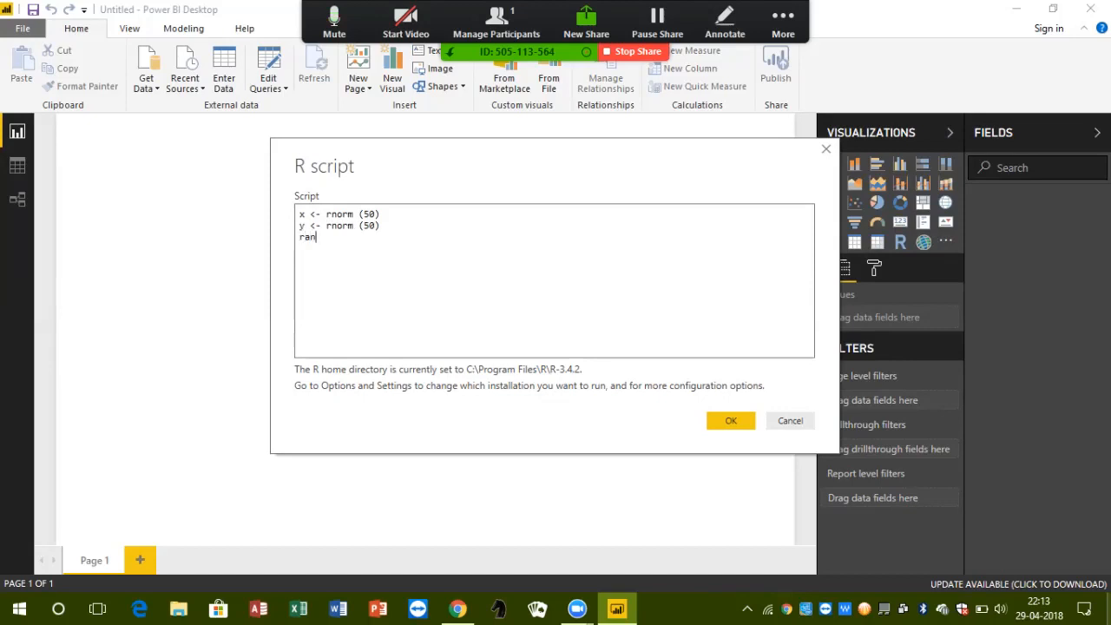
text(d <-)
text(data.frame (x,y))
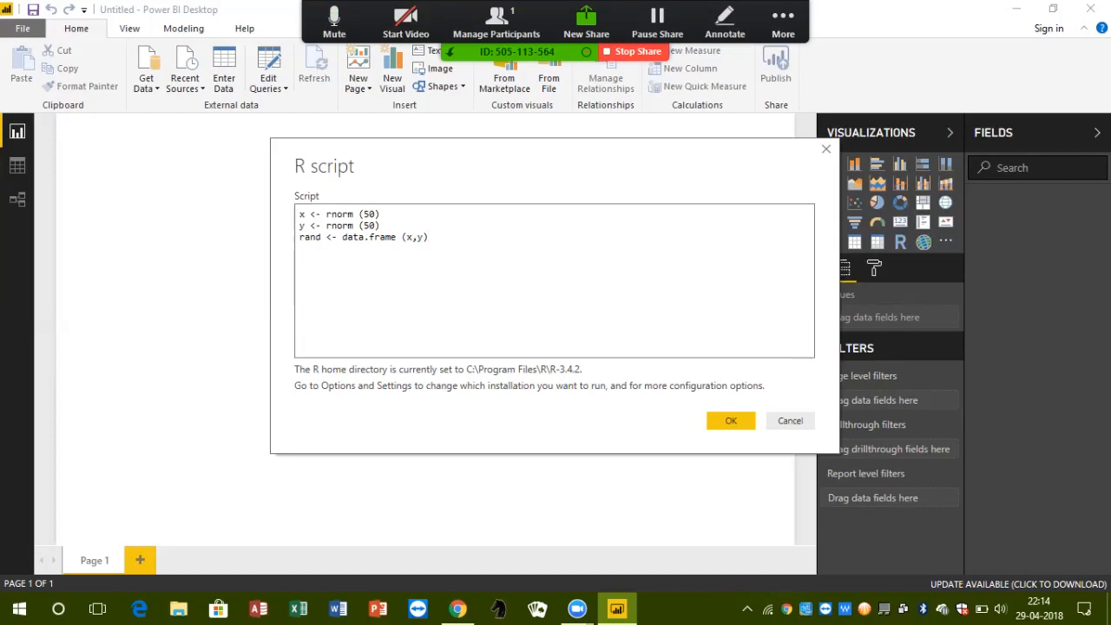
Review the x and y lines of the script, highlighting the variable names, the rnorm function and the sample sizes.
double_click(369, 214)
click(369, 214)
key(shift+Right)
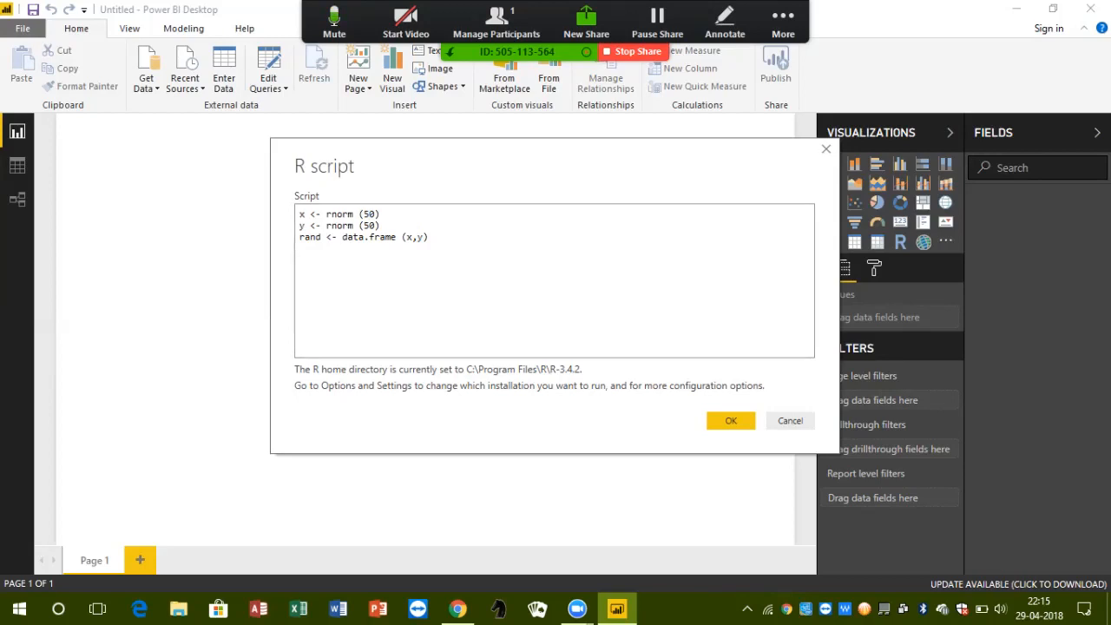
double_click(368, 214)
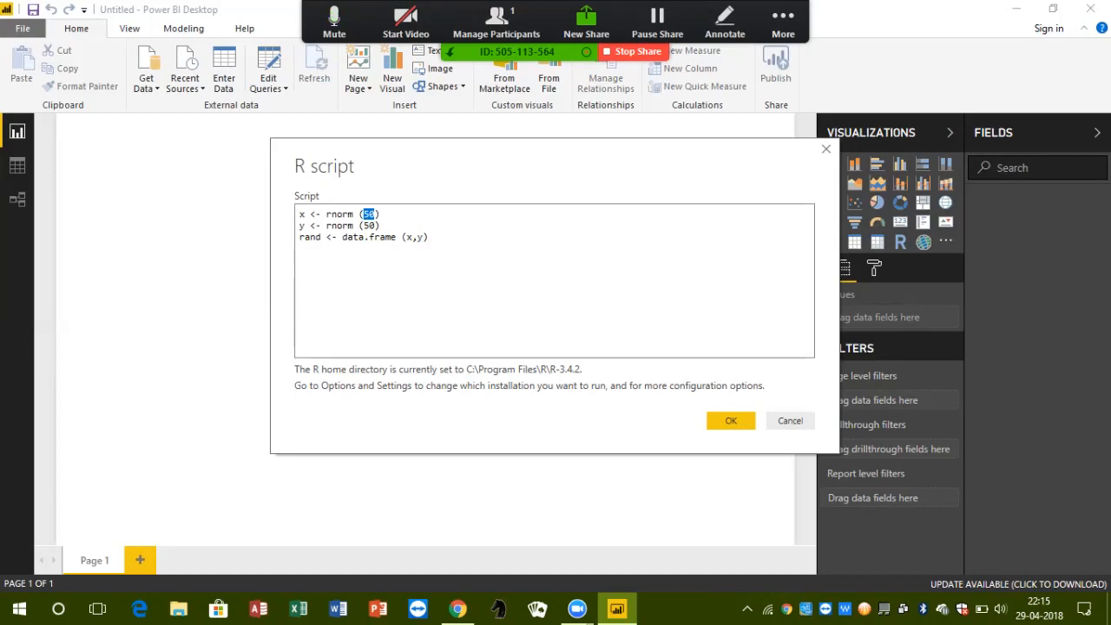
double_click(302, 224)
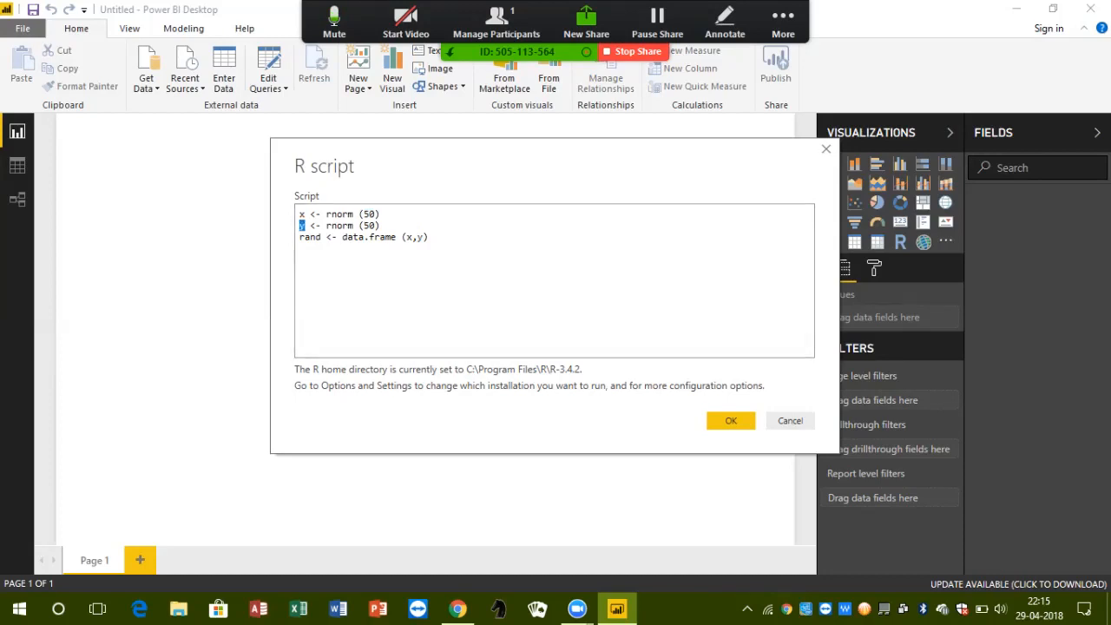
double_click(339, 225)
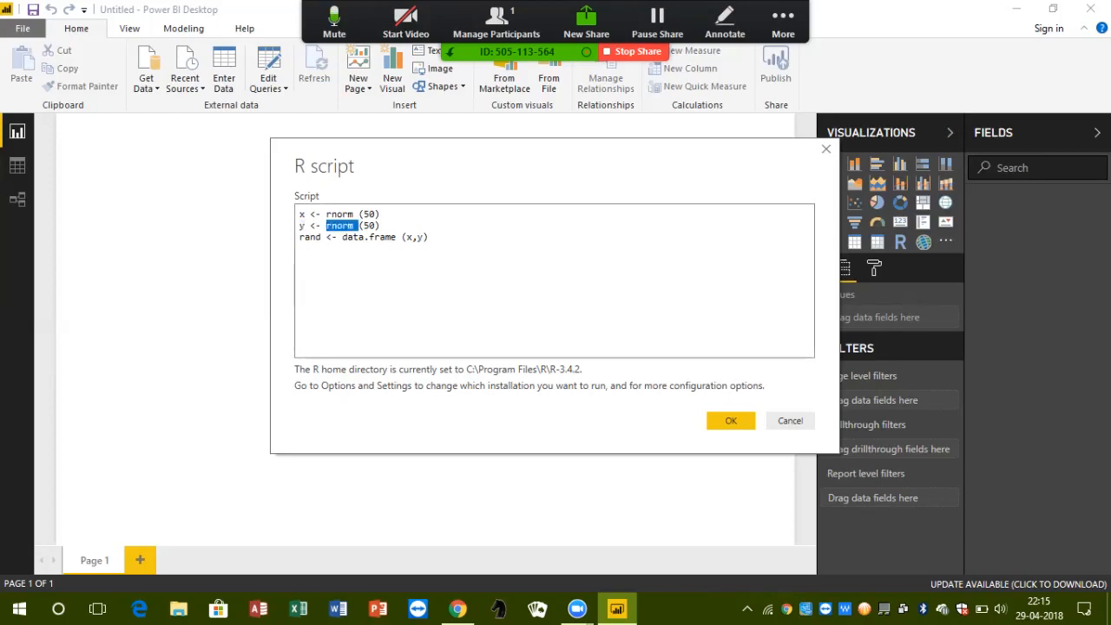
click(359, 225)
double_click(368, 225)
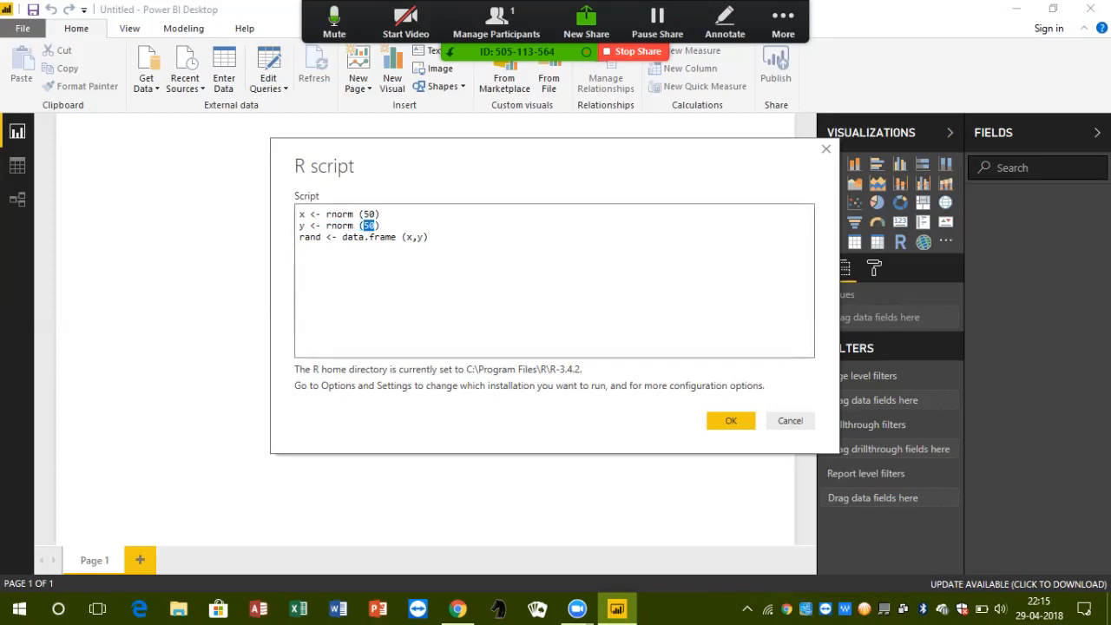
click(380, 224)
click(301, 214)
key(shift+Left)
Insert the line z <- rnorm (50) below the y line of the script.
double_click(302, 225)
key(End)
key(Return)
text(z)
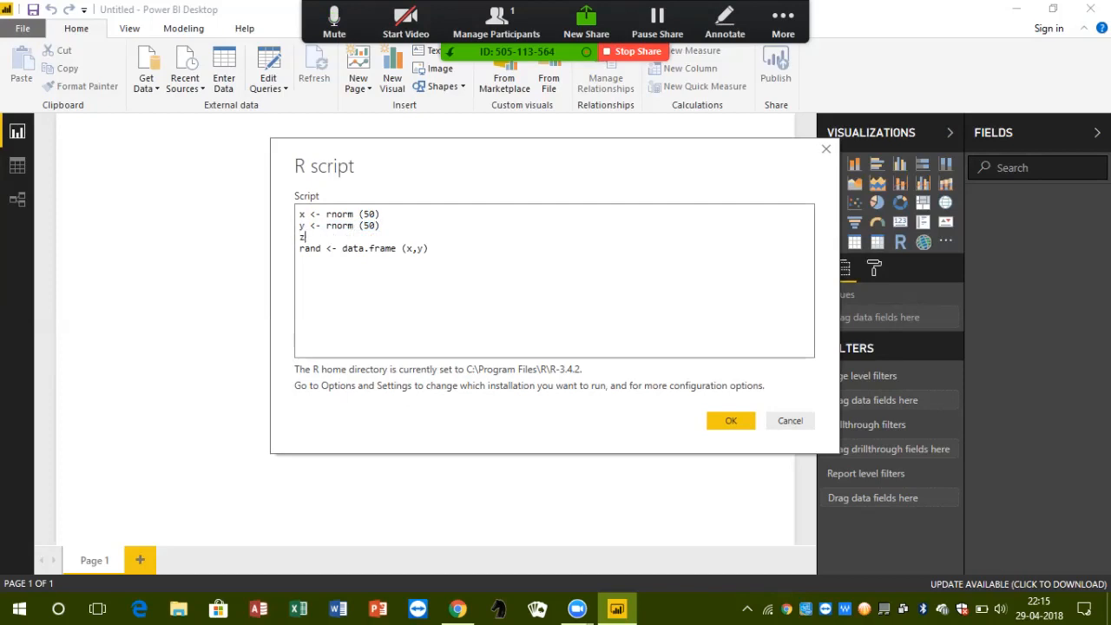
text( <- rnorm (50))
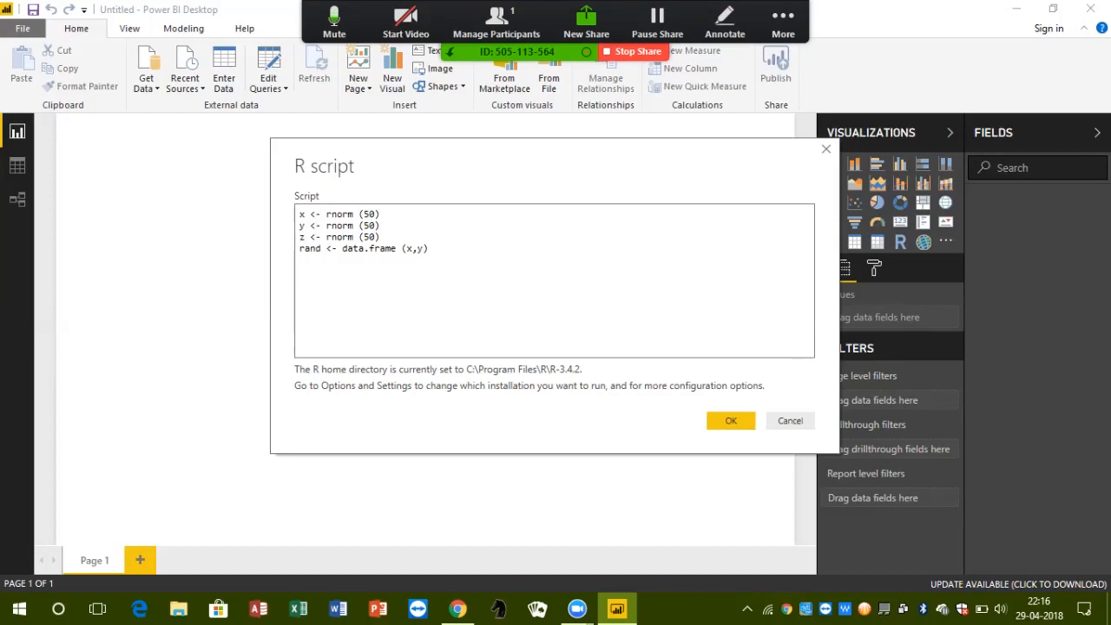
Add z to the data frame arguments so they read (x,y,z), and run the script.
click(426, 249)
text(,z)
double_click(310, 249)
click(441, 250)
click(730, 420)
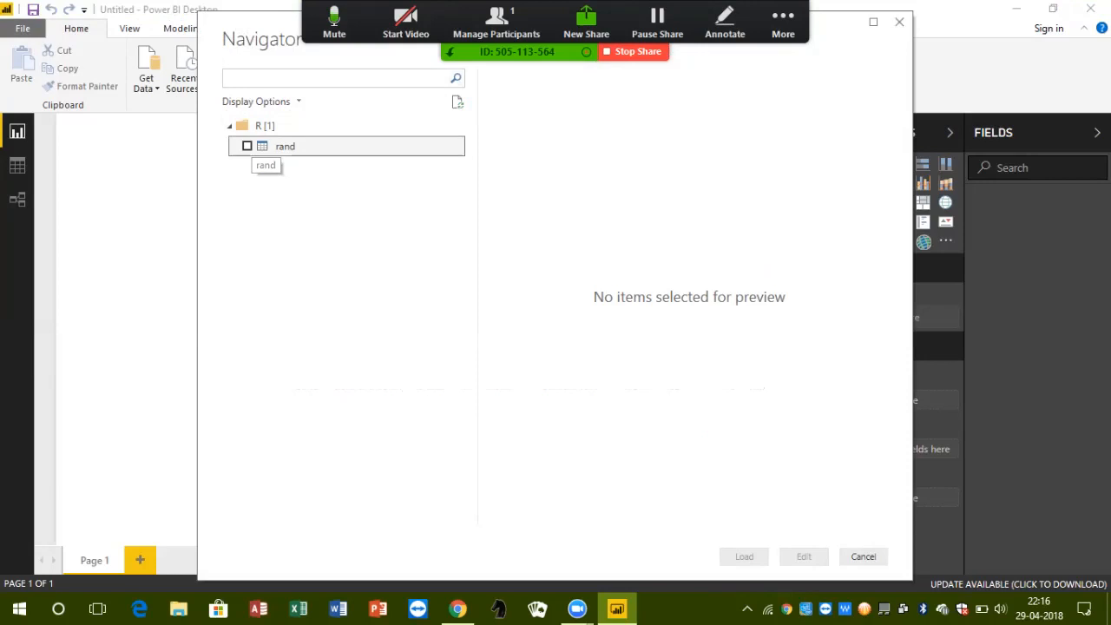
Select the rand table produced by the R script and load it into the report.
click(247, 145)
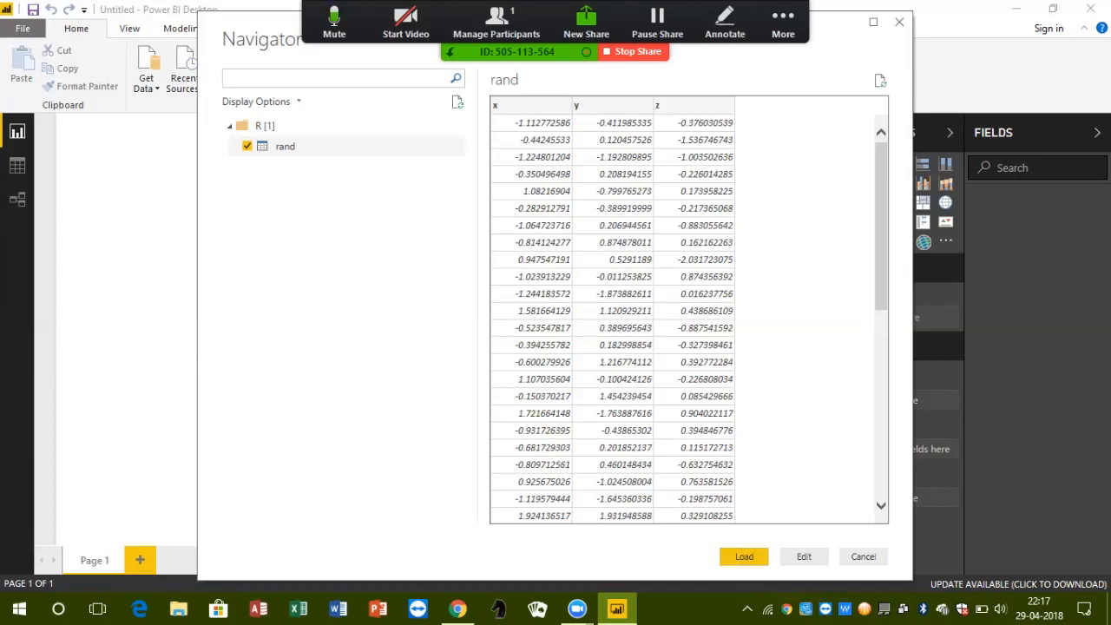
click(783, 21)
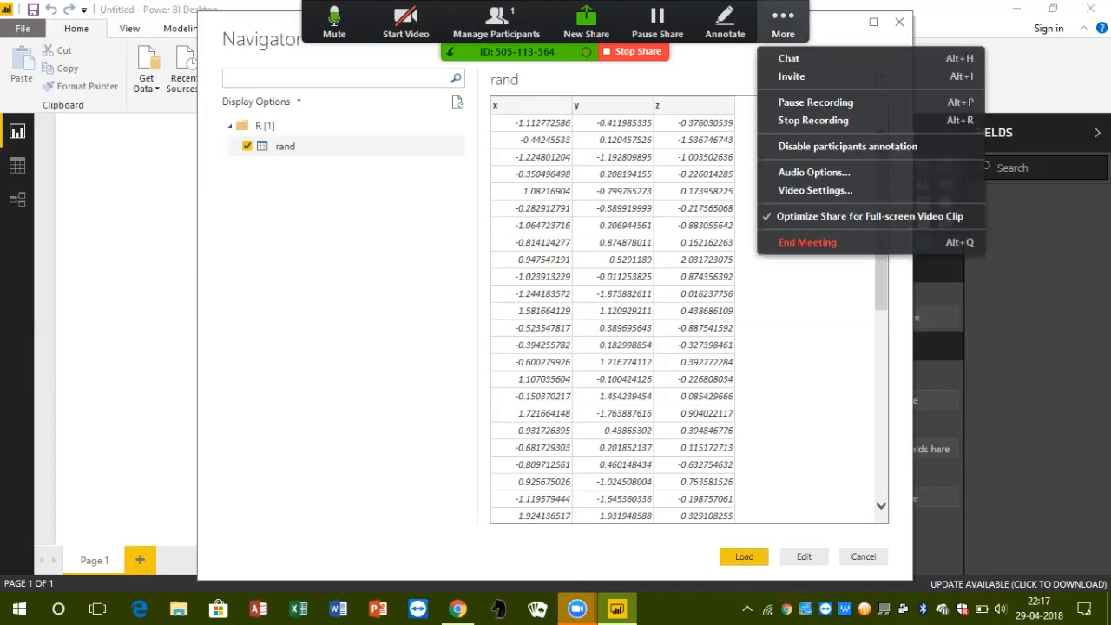
click(782, 22)
key(Return)
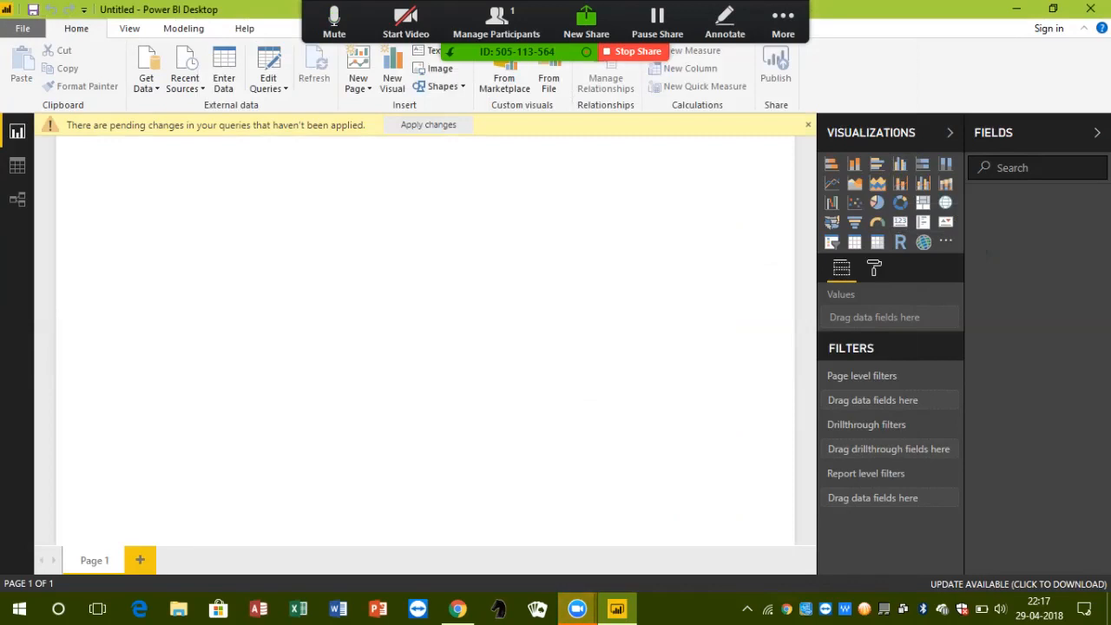
Apply the pending query changes and look through the rows of the rand table in the data view.
click(427, 124)
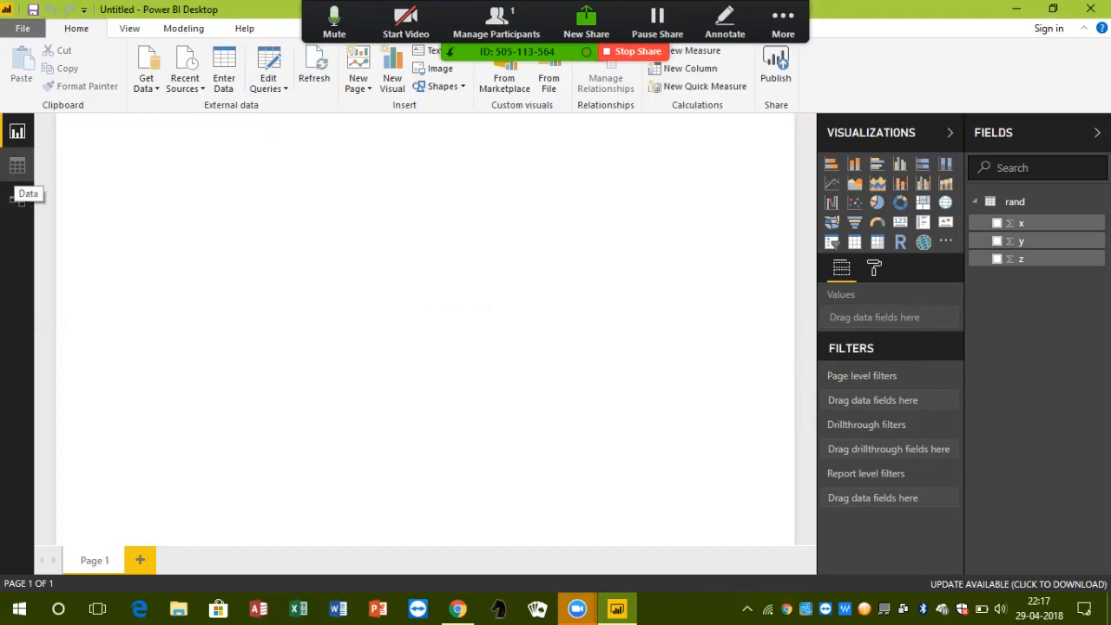
click(18, 199)
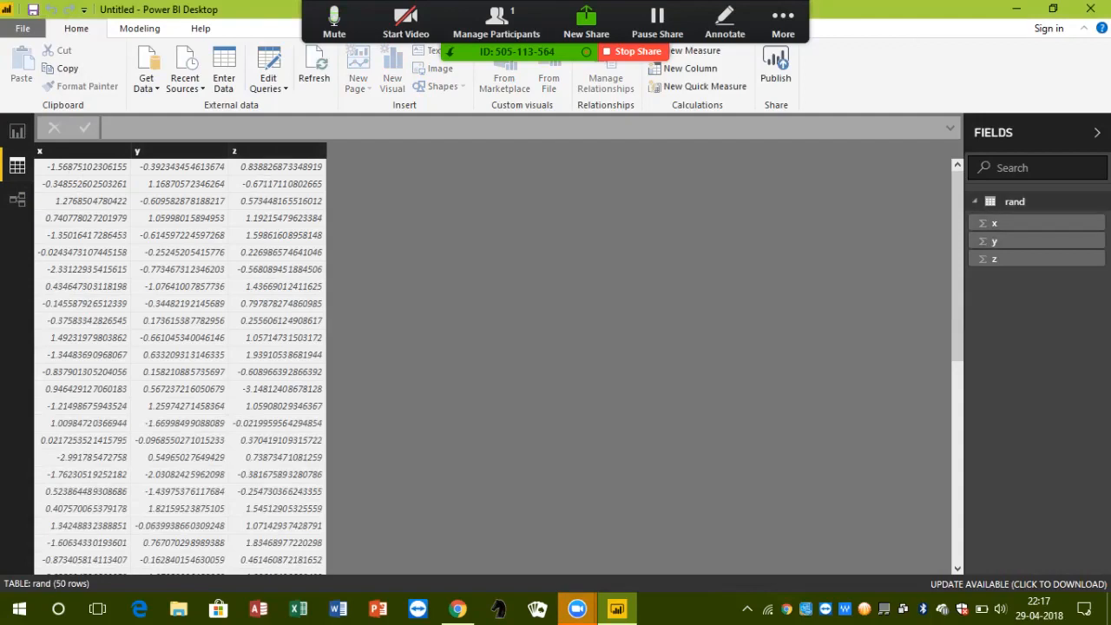
drag(957, 194, 957, 363)
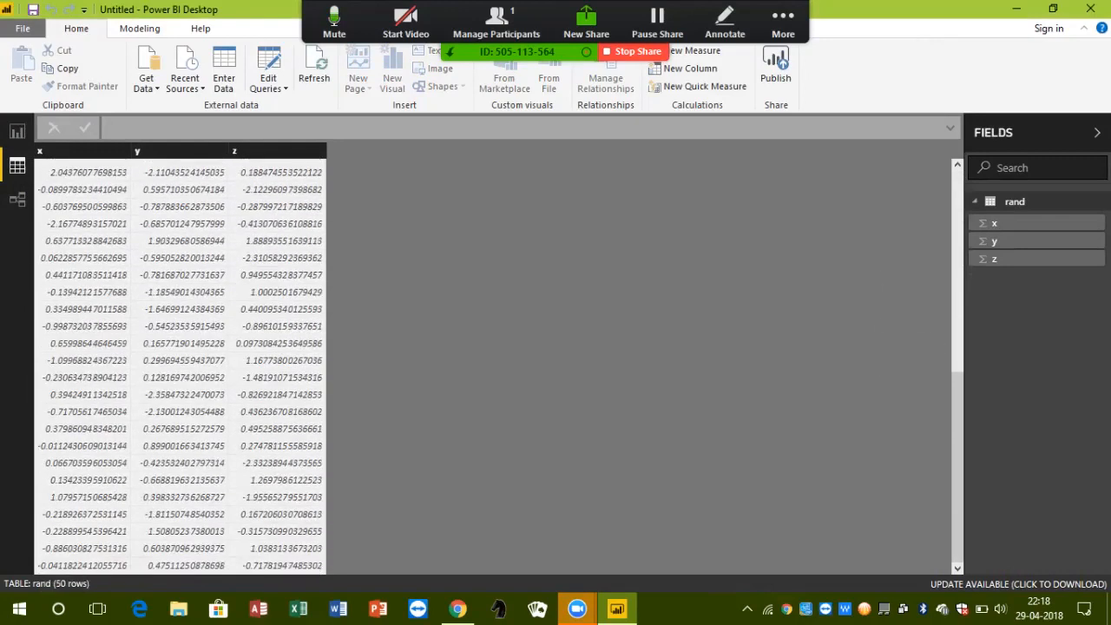
drag(957, 469, 957, 196)
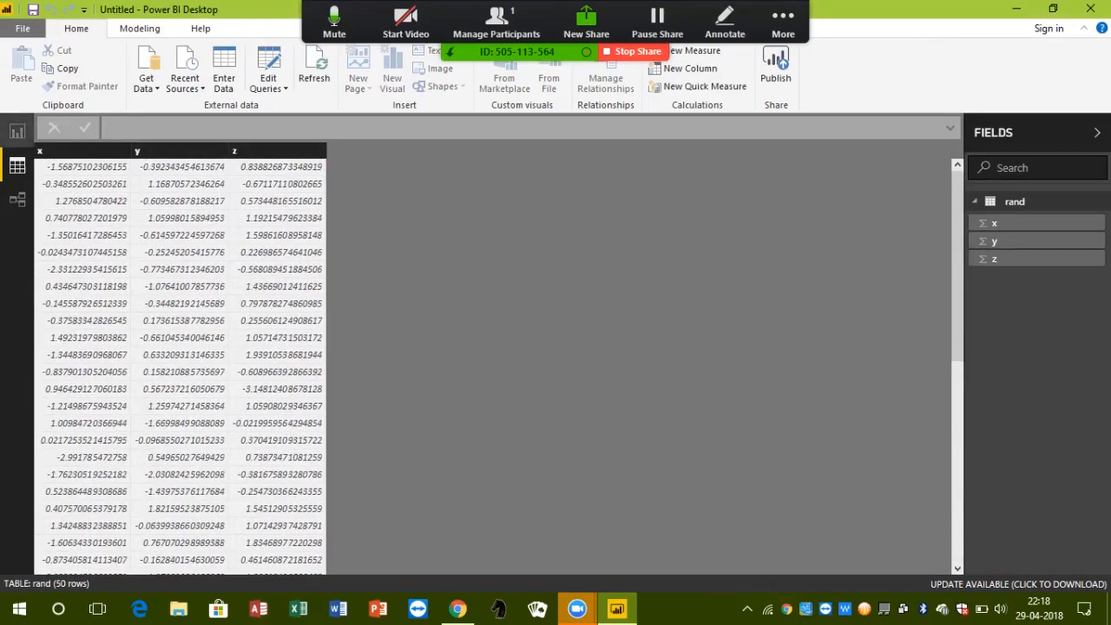
Create a clustered column chart on the report page with x as axis and y as value, and enlarge it across the page.
click(17, 131)
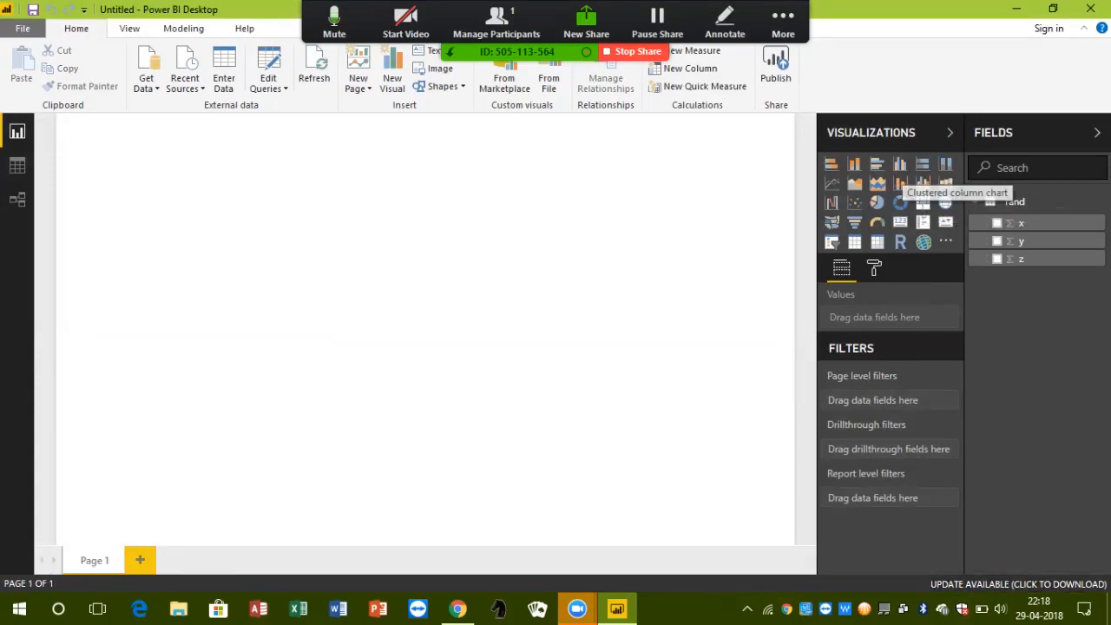
click(899, 165)
drag(1019, 223, 833, 318)
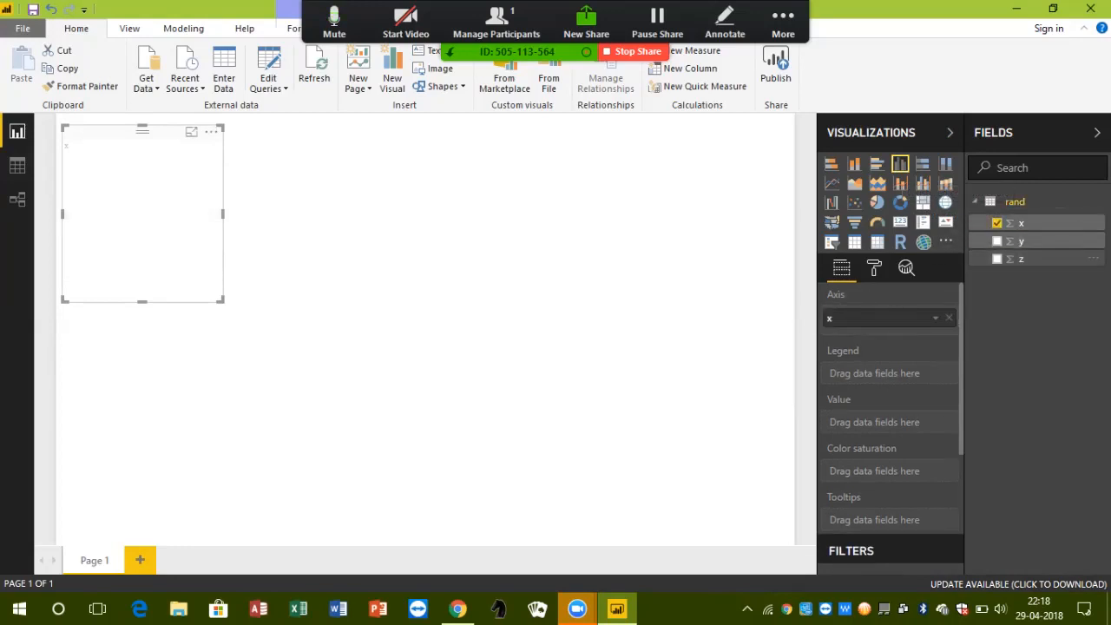
click(997, 241)
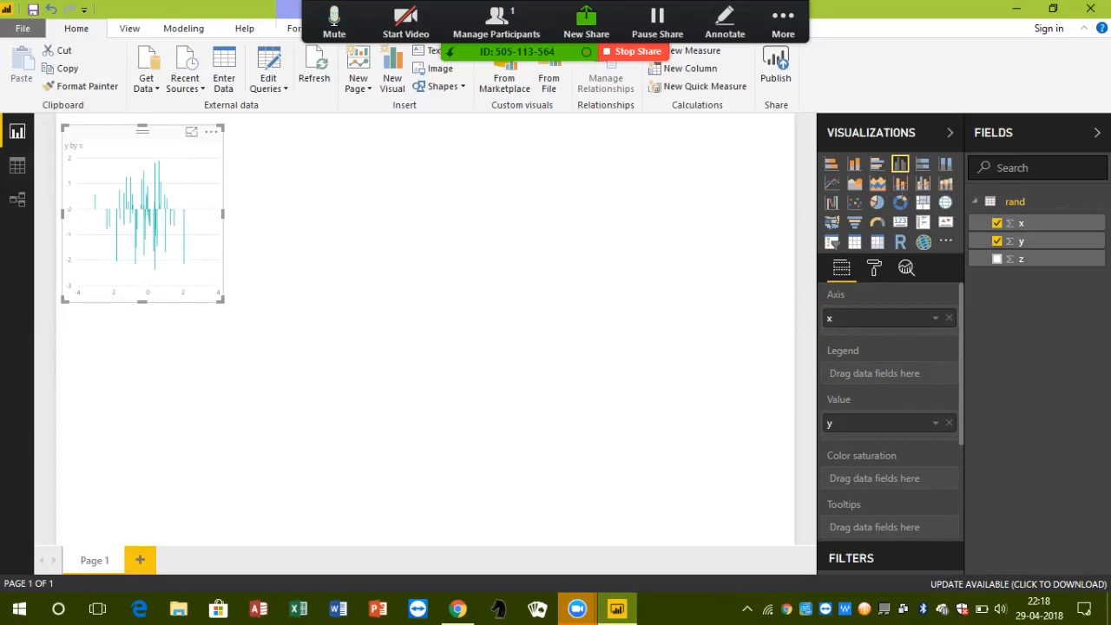
drag(223, 300, 771, 436)
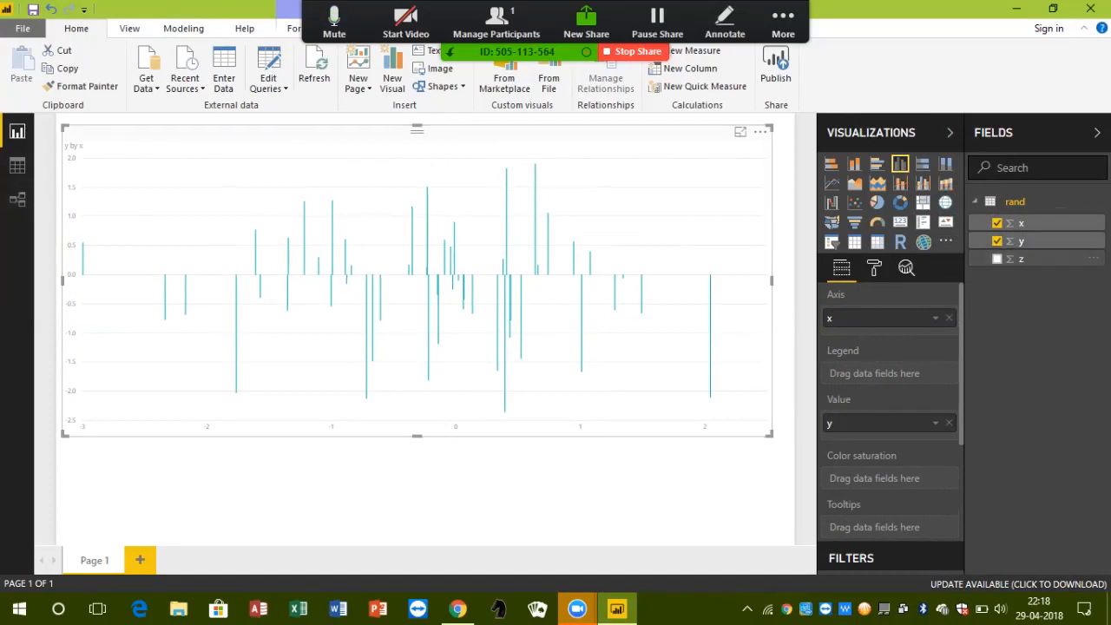
Rearrange the column chart's fields so that x and y form the axis hierarchy and z is the value.
click(997, 259)
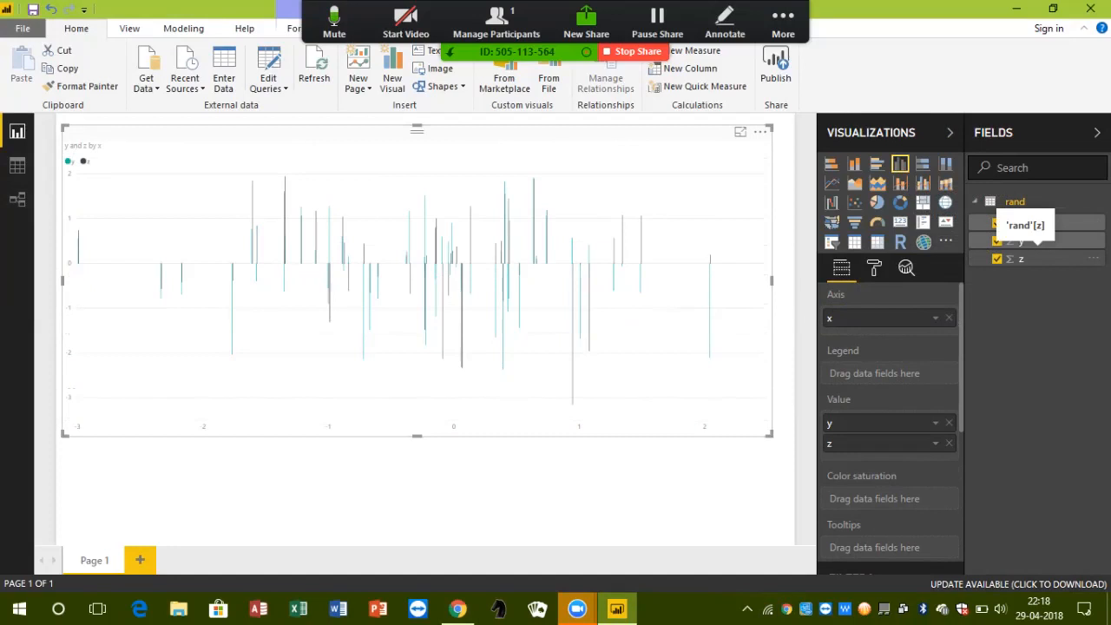
click(996, 241)
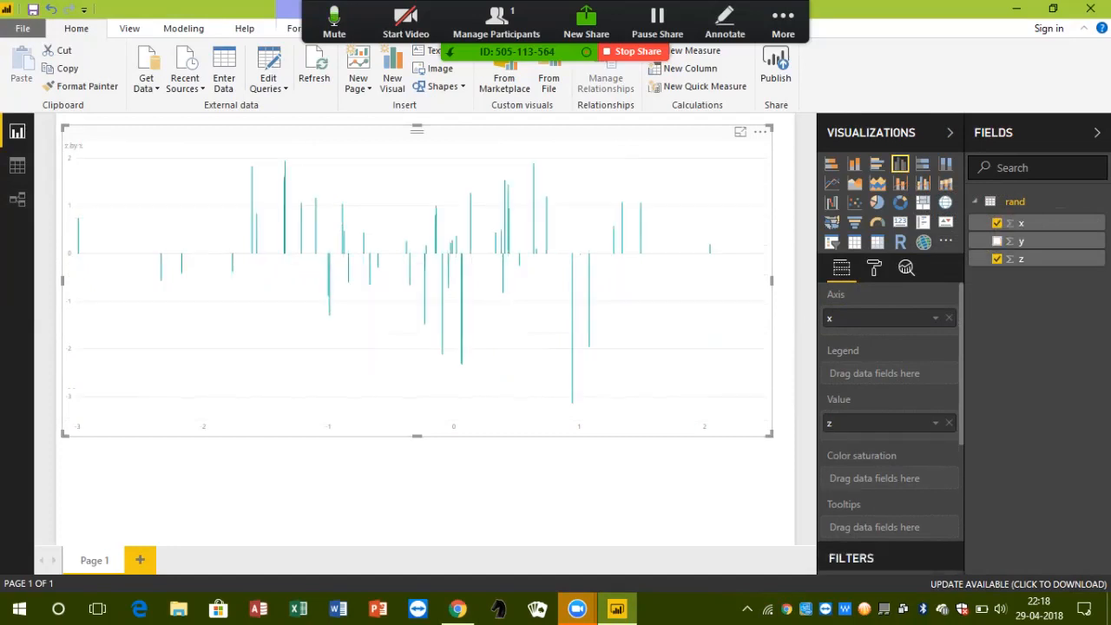
click(996, 258)
drag(1021, 241, 833, 327)
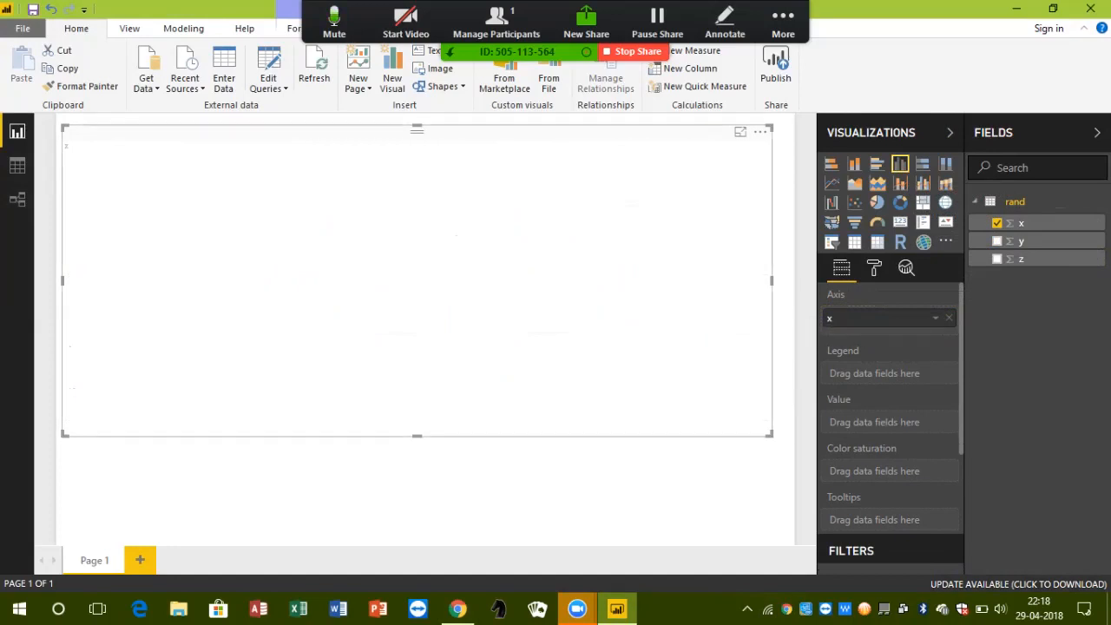
drag(1021, 241, 829, 332)
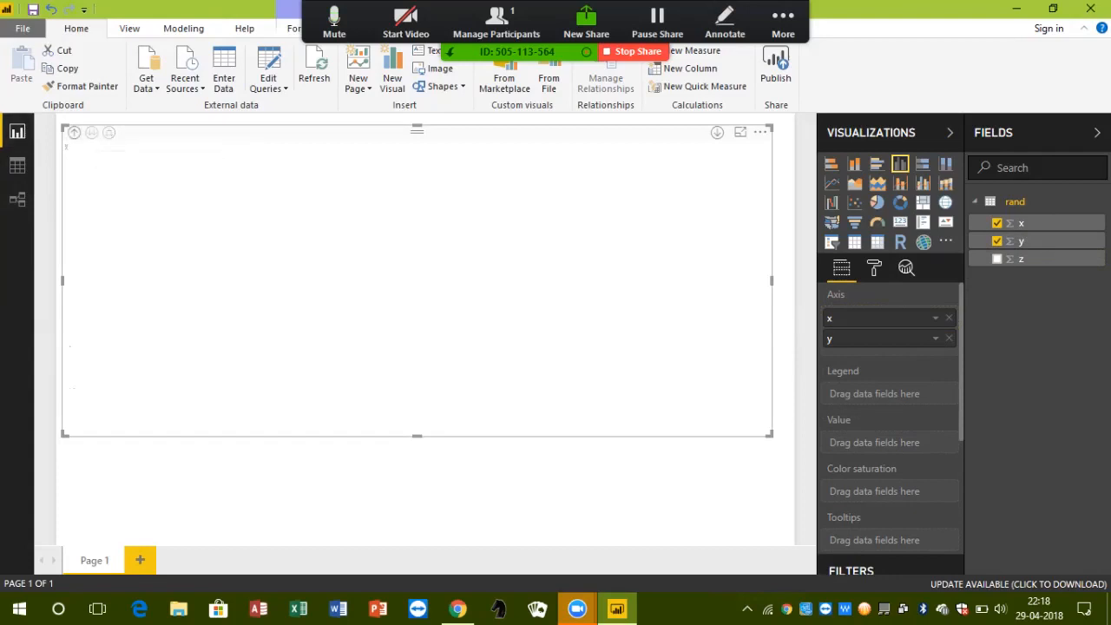
mouse_move(1020, 258)
mouse_down()
mouse_move(924, 306)
mouse_move(829, 444)
mouse_move(868, 445)
mouse_up()
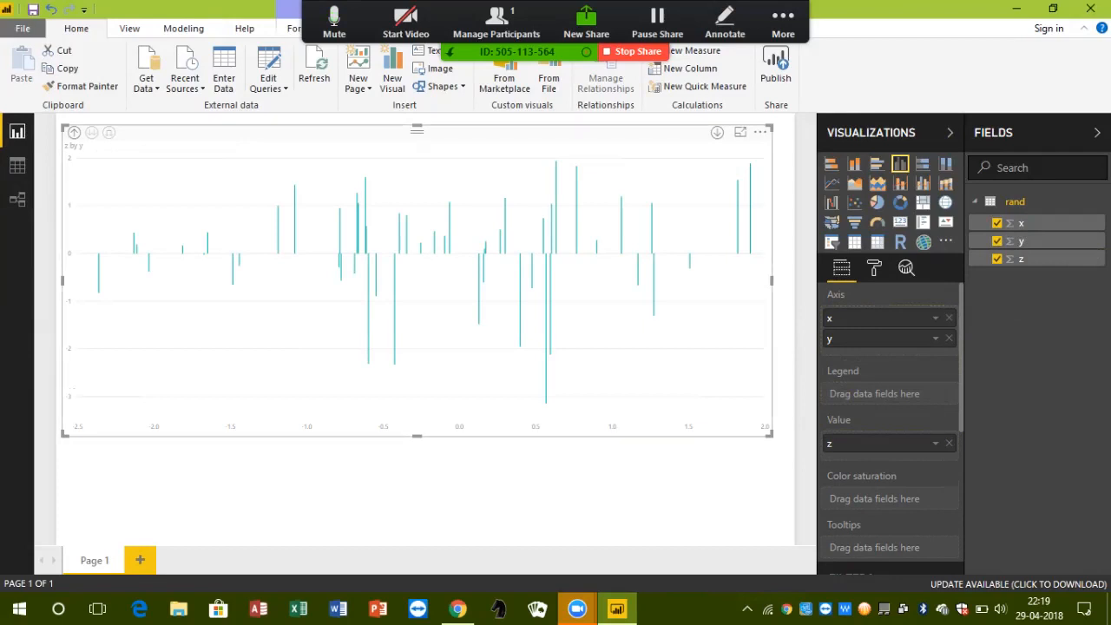
Turn on drill-down mode for the chart and move between its x and y hierarchy levels, returning to the x level.
click(74, 132)
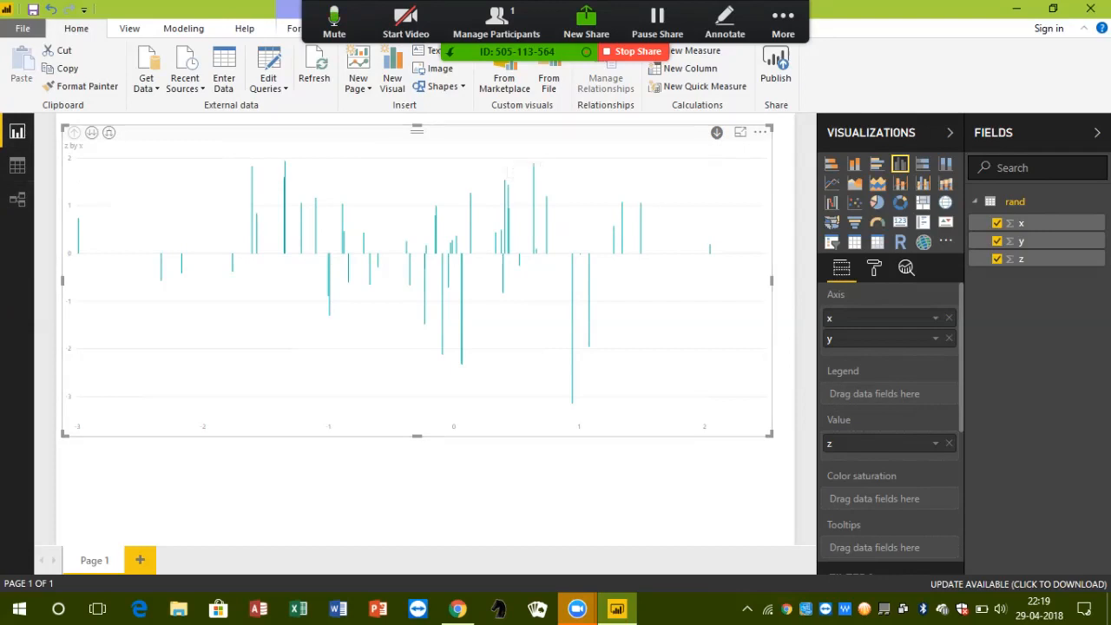
click(716, 132)
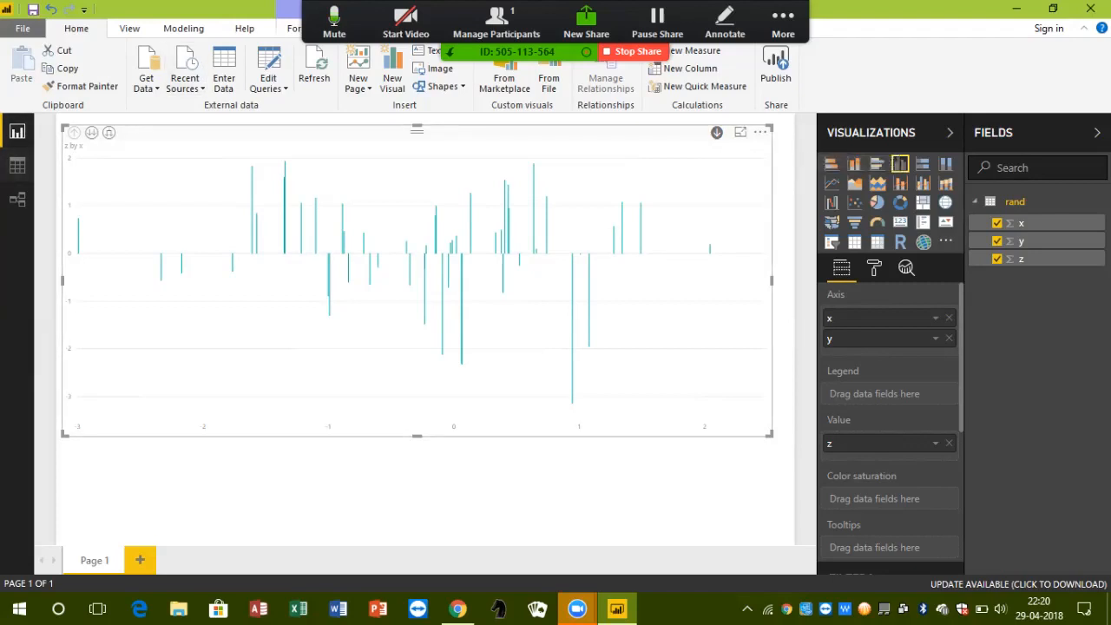
click(91, 132)
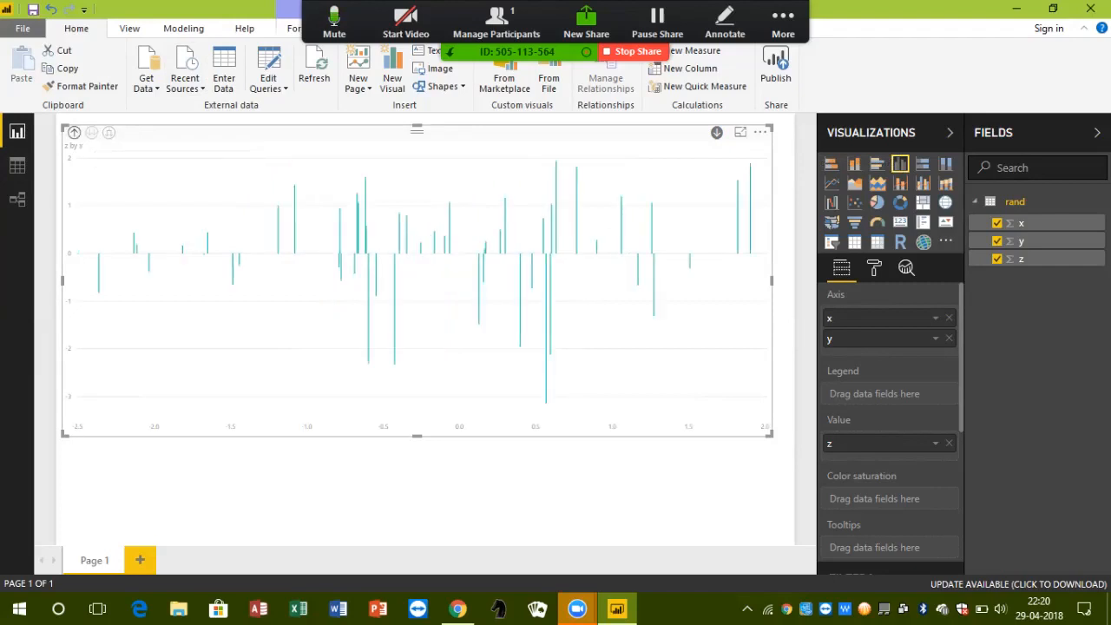
click(73, 132)
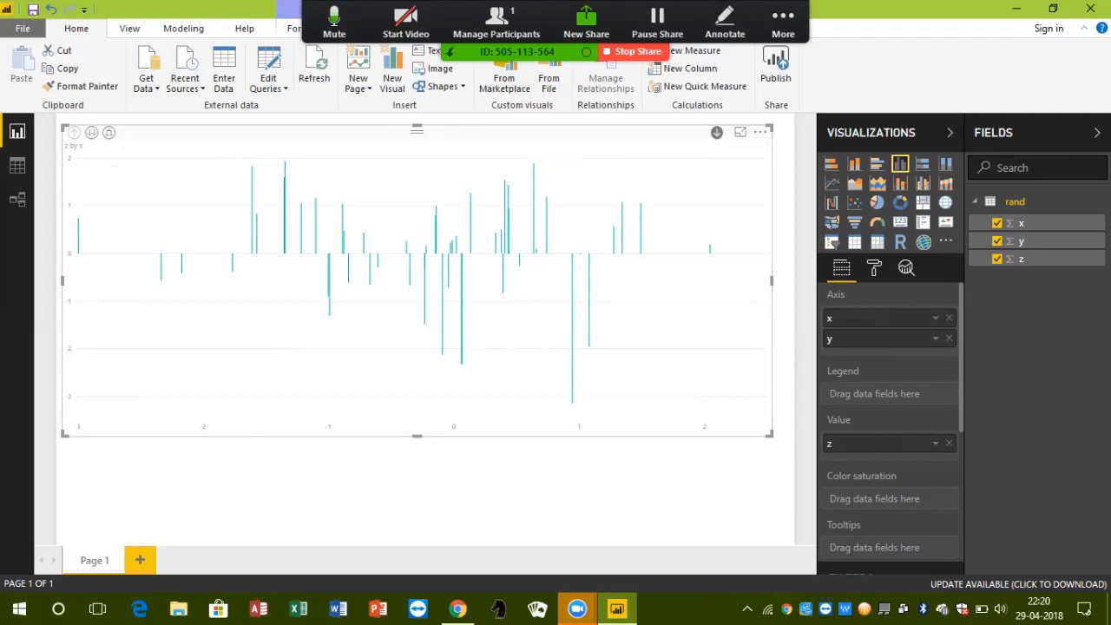
click(945, 241)
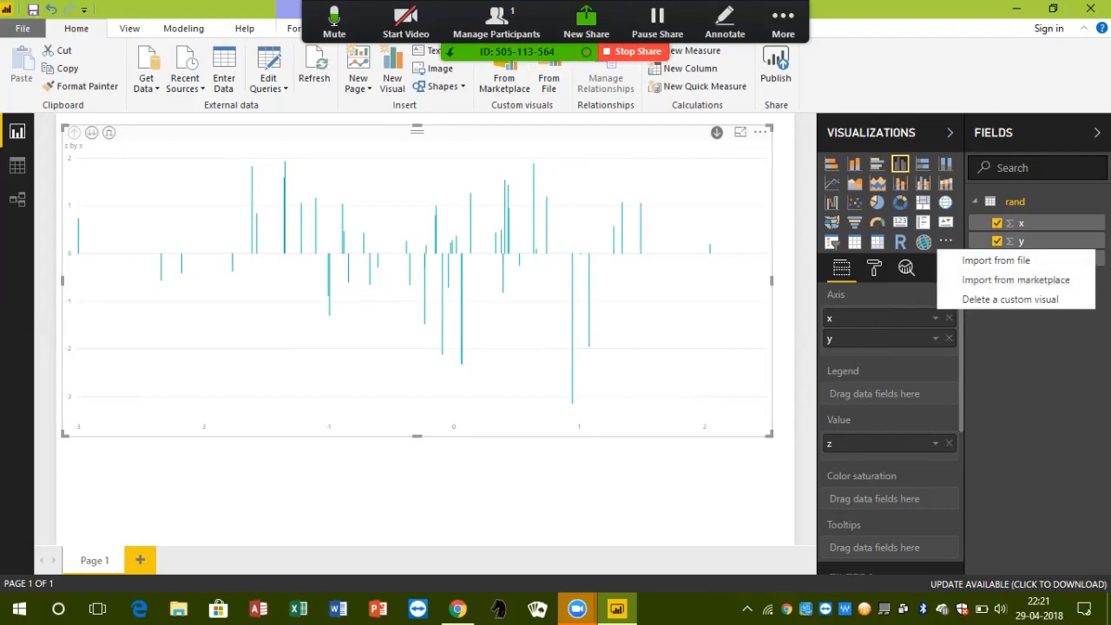
key(Escape)
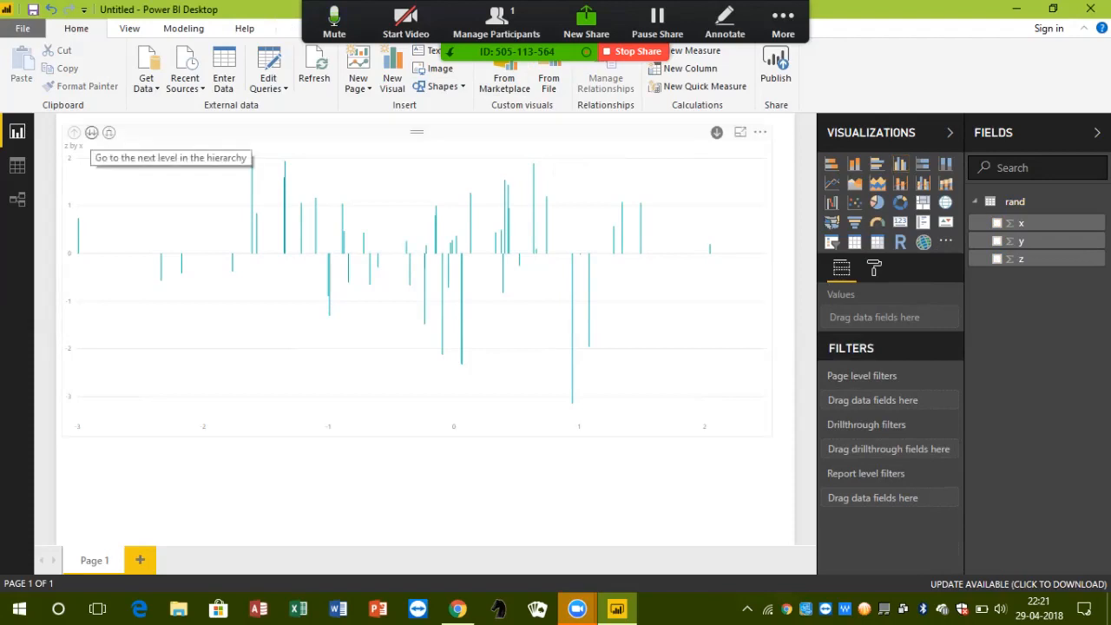
click(91, 131)
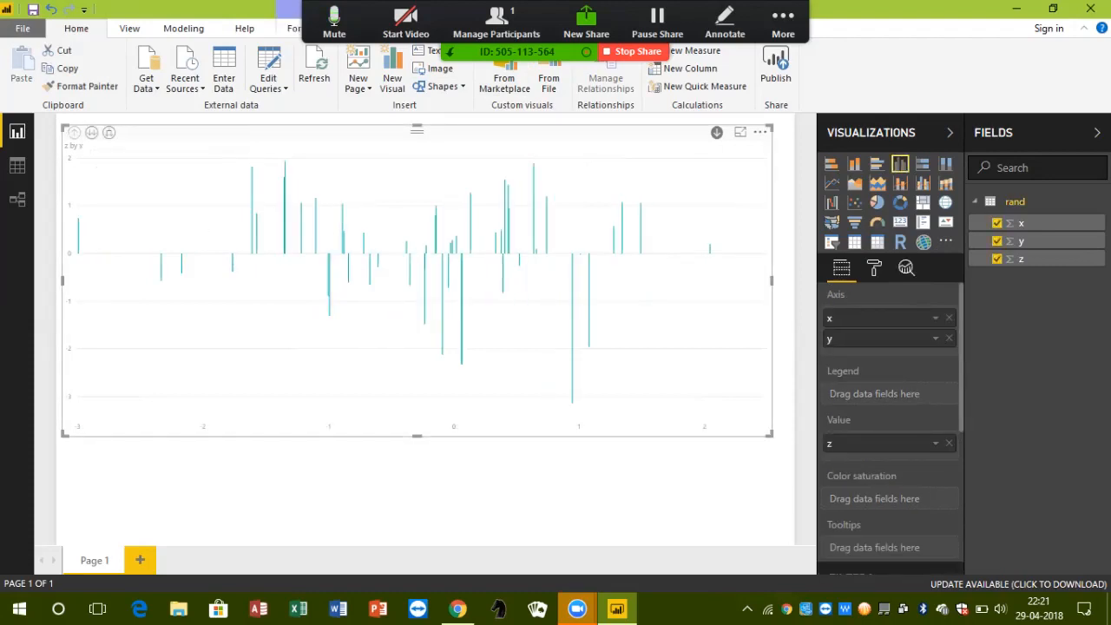
Shrink the column chart into the upper part of the page and add a second report page.
drag(771, 434, 533, 305)
key(Escape)
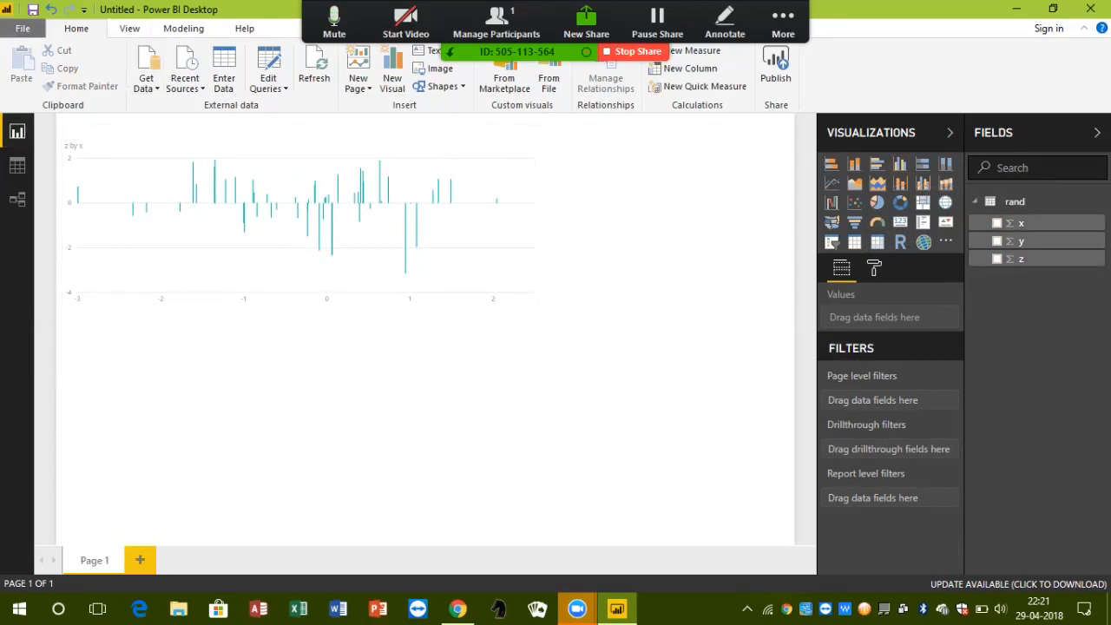
click(146, 79)
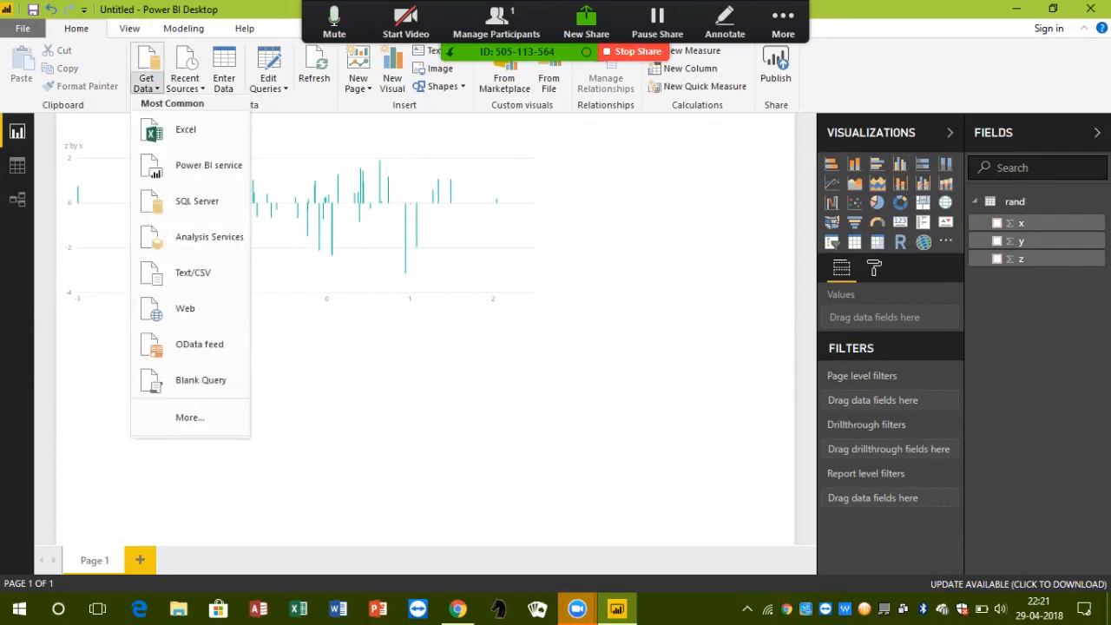
click(208, 165)
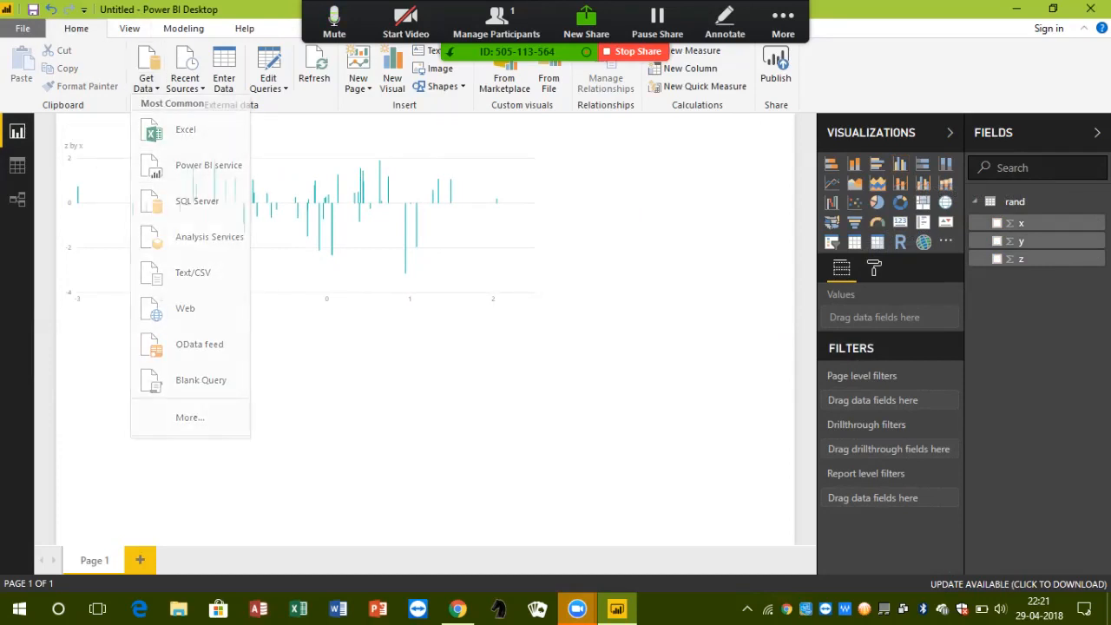
click(139, 560)
Connect to a new data source of the type R script.
click(146, 80)
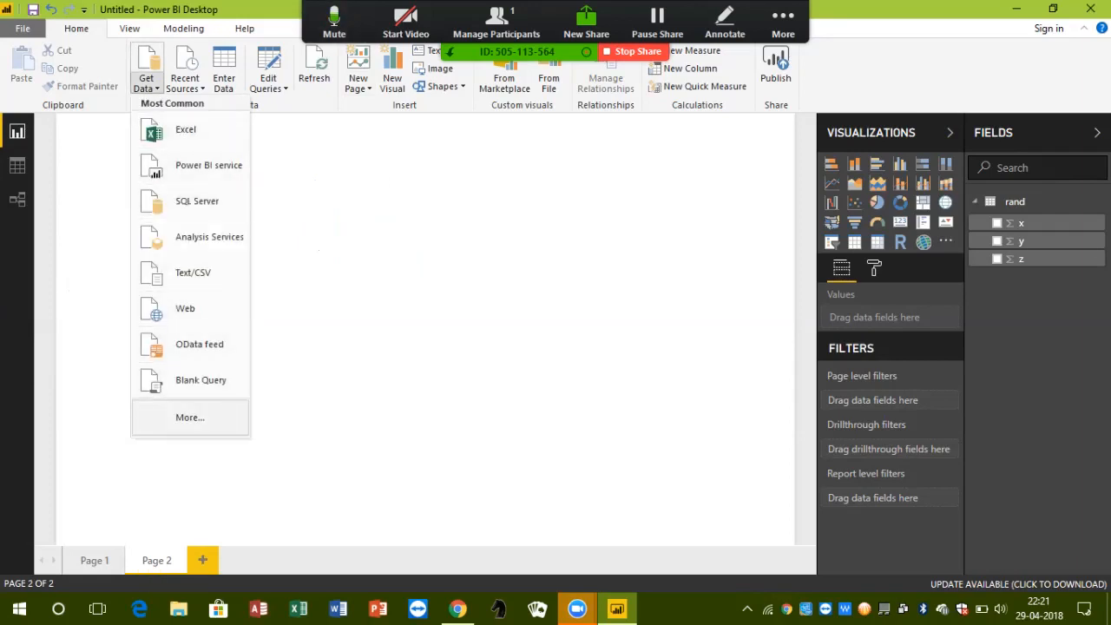
click(189, 417)
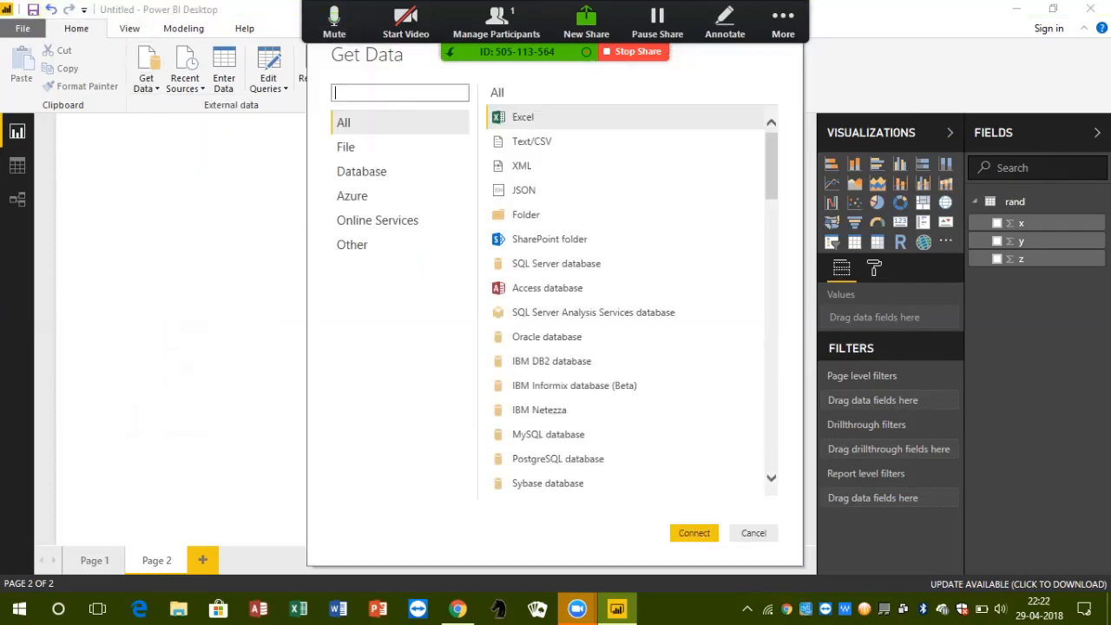
scroll(625, 299, down, 8)
scroll(624, 299, down, 15)
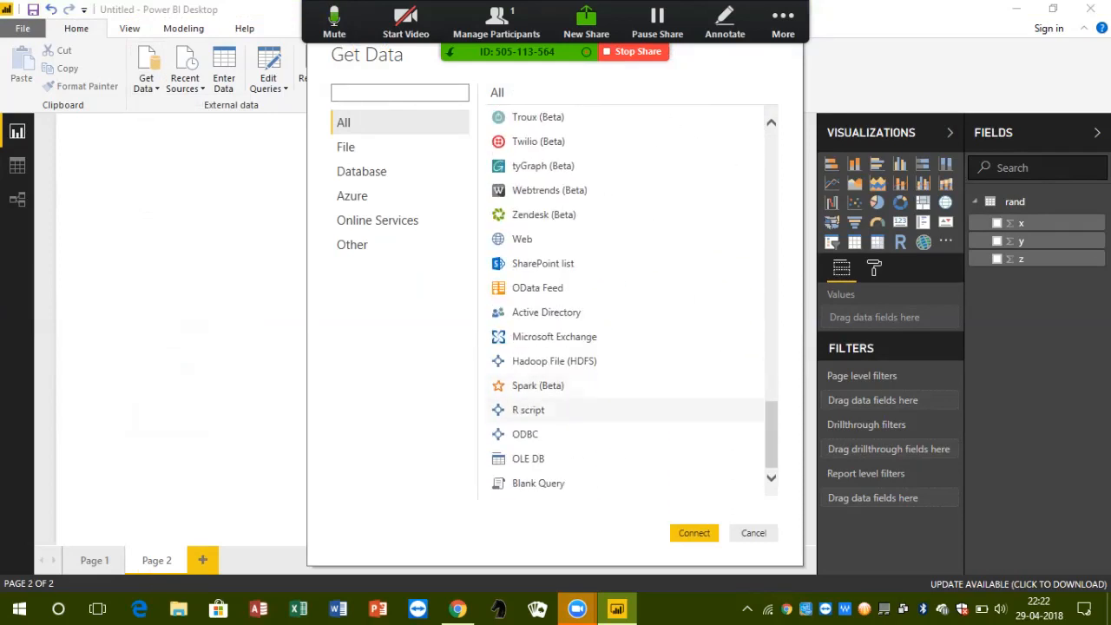
click(527, 410)
click(693, 532)
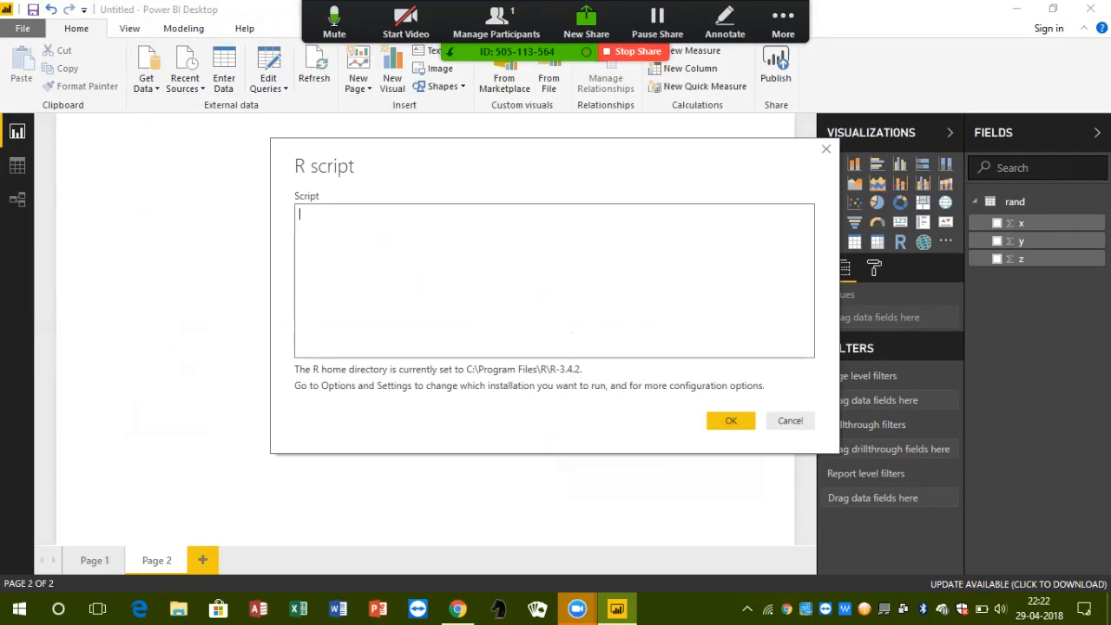
Write the script lines cost <- c(20,30,100,50) and price <- c(60,80,150,100).
text(cost <- c(20,30,100,50))
key(Return)
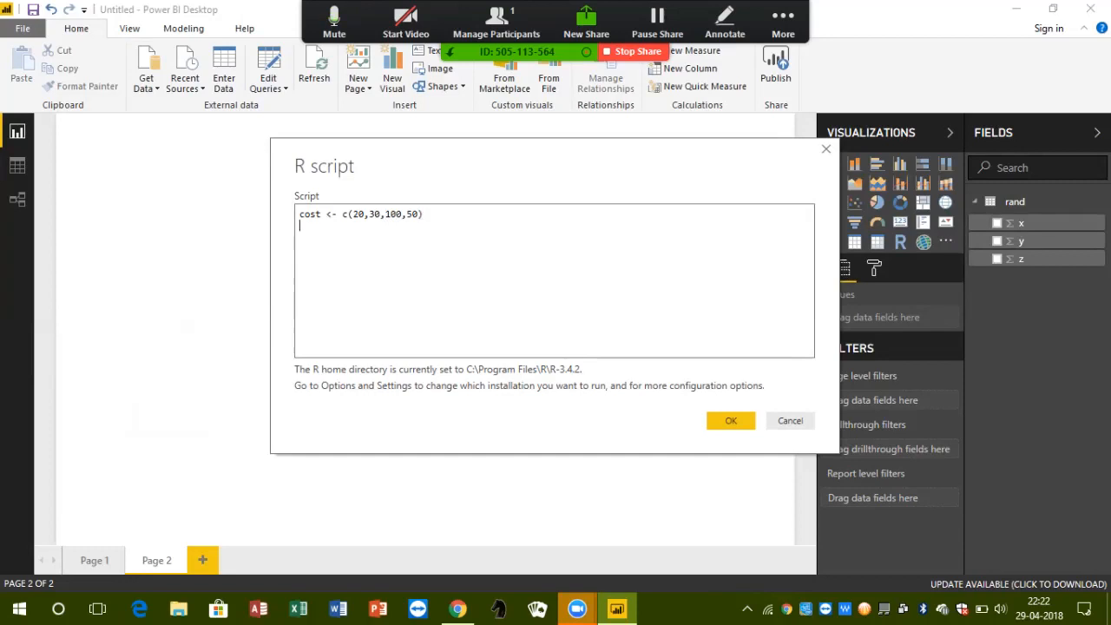
text(price <- c()
text(60)
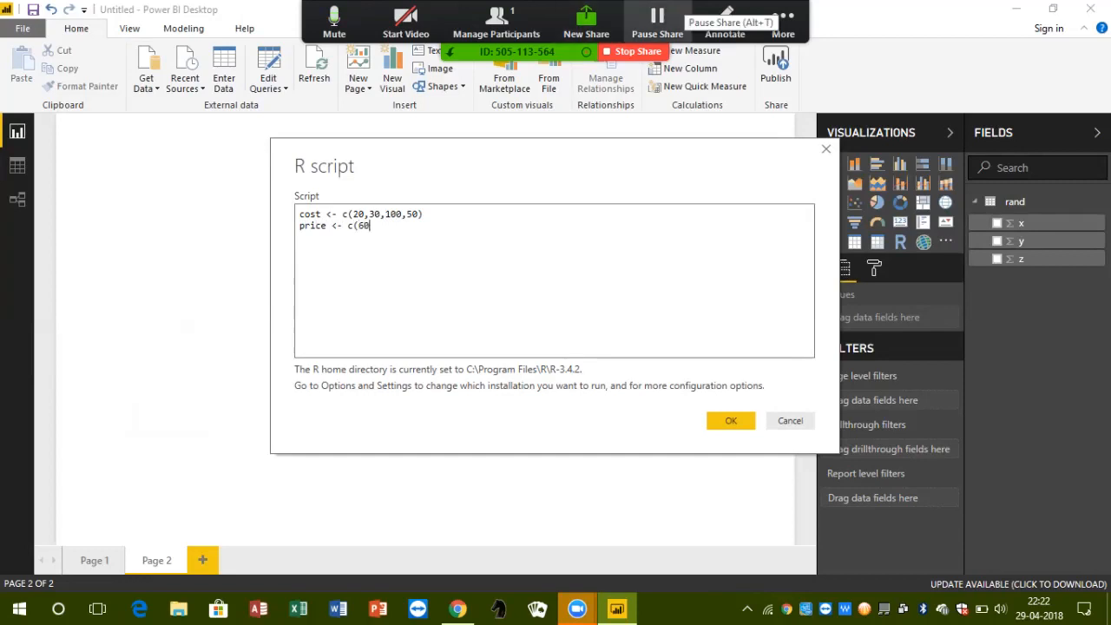
text(,)
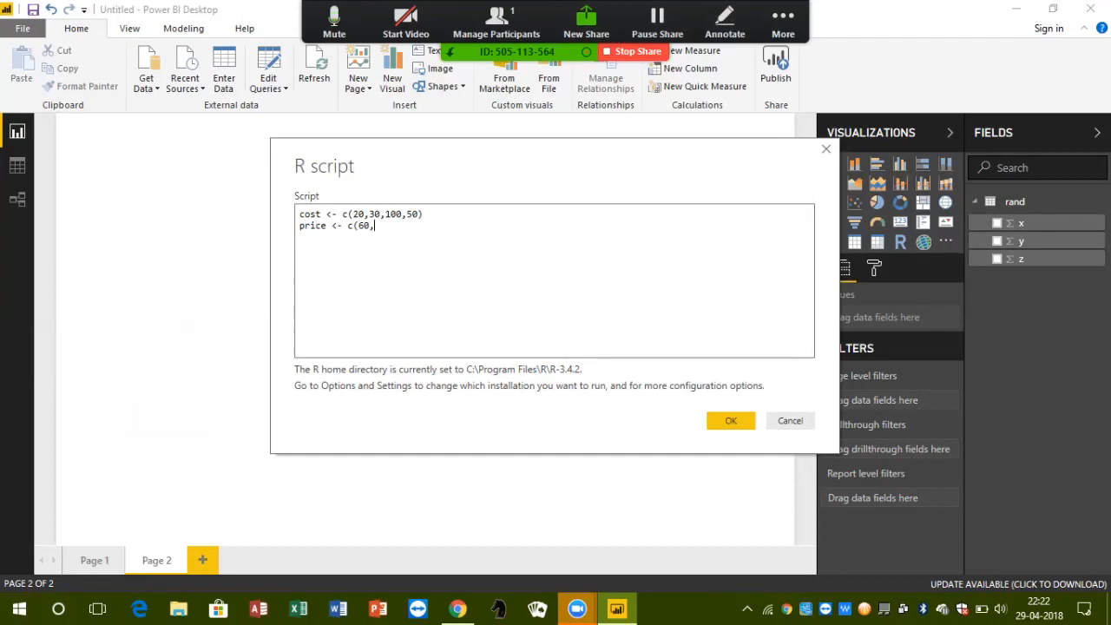
text(80,)
text(150)
text(,100)
text())
Add the script lines profit <- c(40,50,50,50) and data <- data.frame(cost,price,profit).
text(p)
text(rofit <)
text(- c()
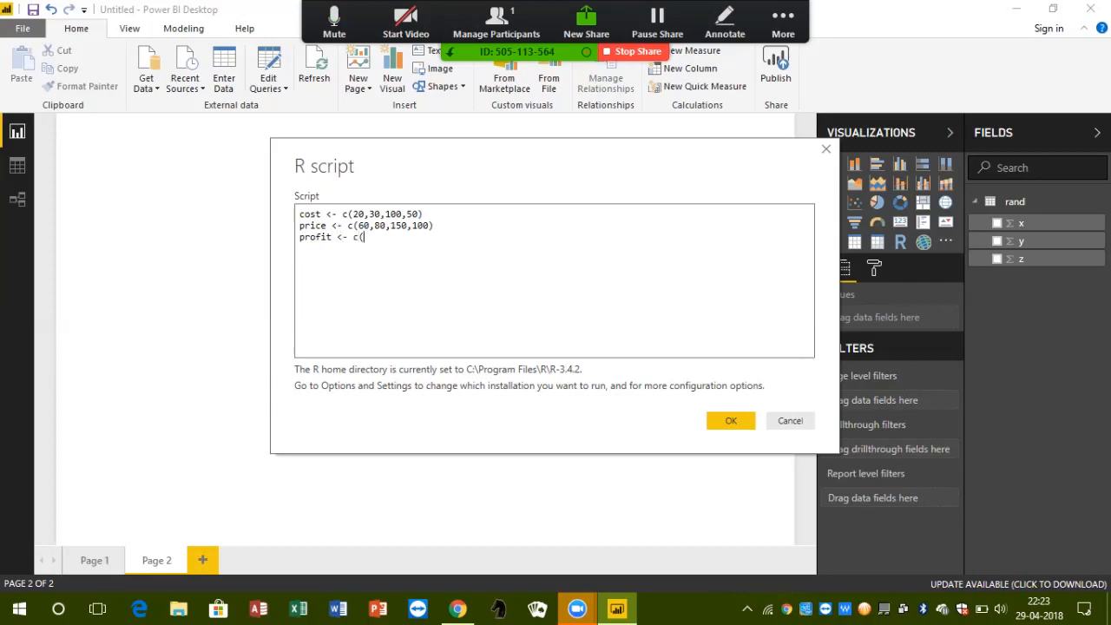
text(40,50,50,50)dat)
key(BackSpace)
text(ta <- data.frame()
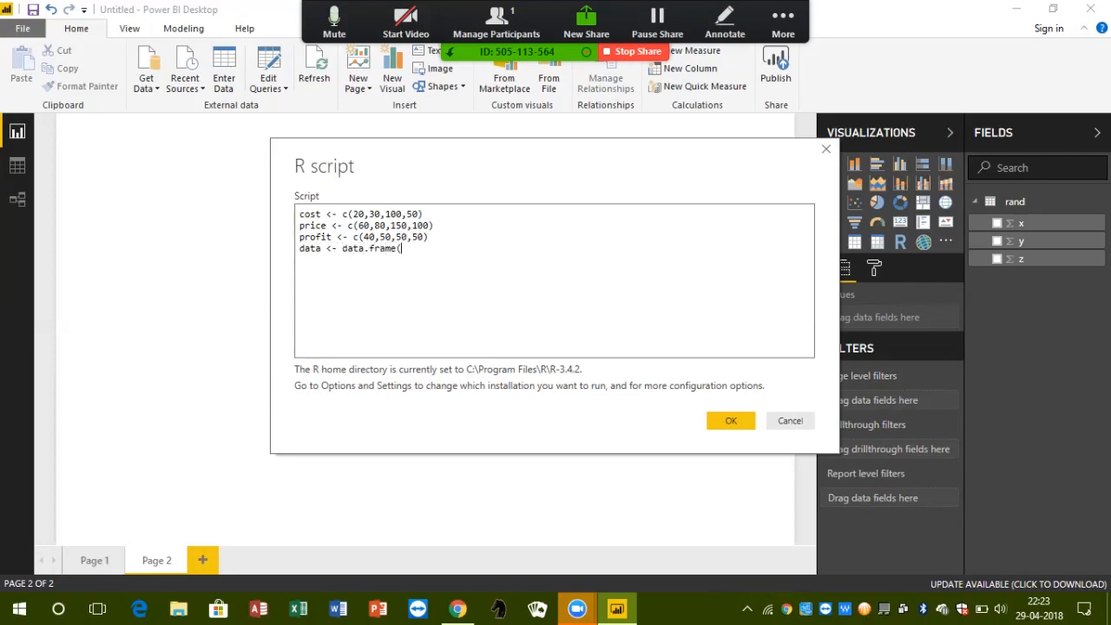
text(cost,price,profi)
text(t))
Review the script by highlighting the names and individual values in the cost, price and profit lines.
double_click(307, 214)
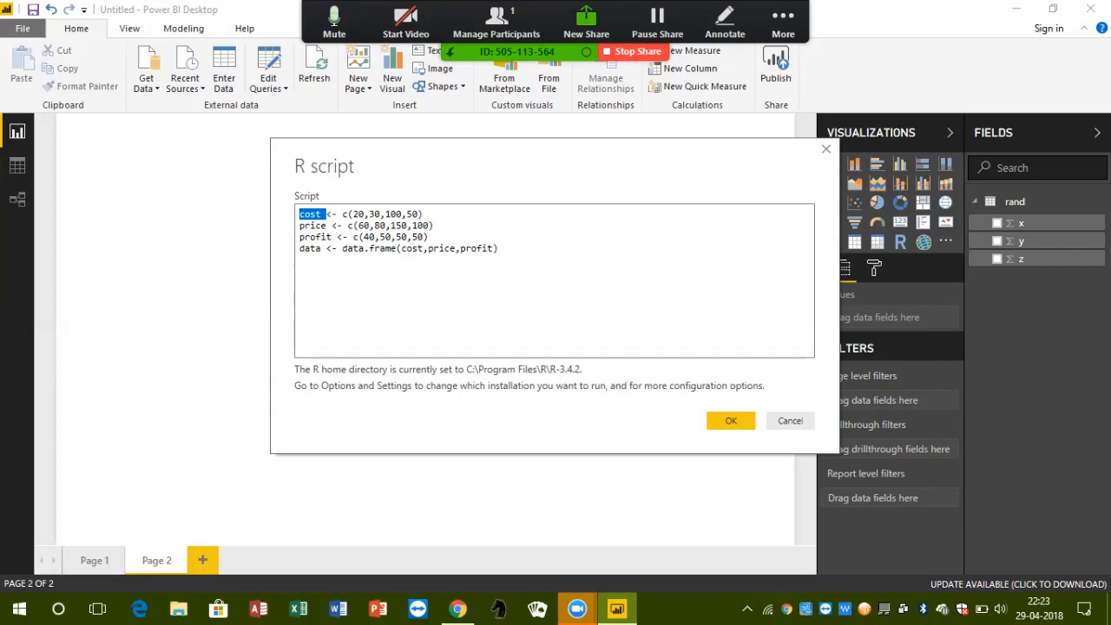
double_click(358, 215)
double_click(382, 214)
click(394, 214)
double_click(393, 214)
double_click(313, 225)
double_click(363, 225)
double_click(380, 226)
double_click(398, 225)
double_click(420, 225)
click(421, 225)
double_click(368, 237)
double_click(383, 237)
Add the script line product <- c(P1,P2,P3,P4) above the cost line.
click(300, 214)
key(Return)
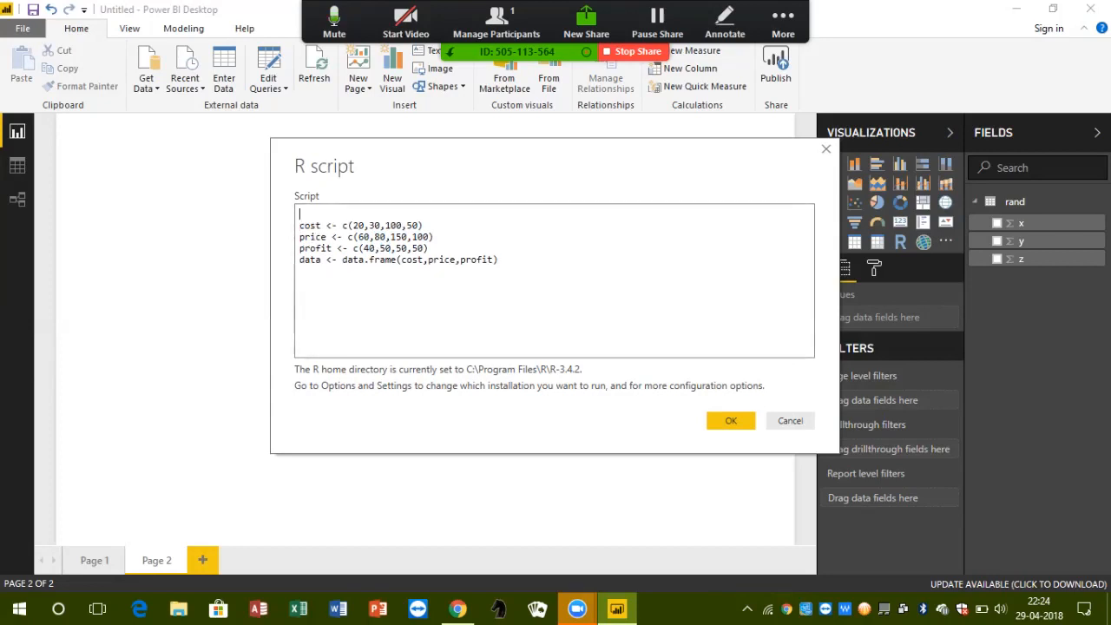
text(product <- c(P1,P2,P3,P)
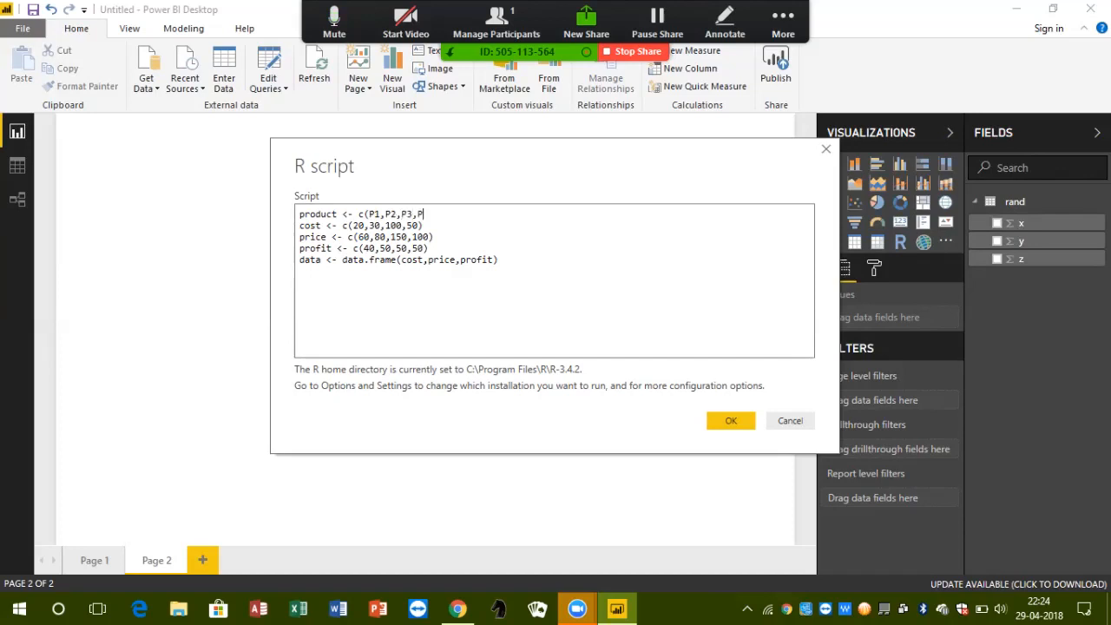
text(4))
Insert product as the first argument of data.frame, try to run the script, and return to the script editor.
click(401, 260)
text(prod)
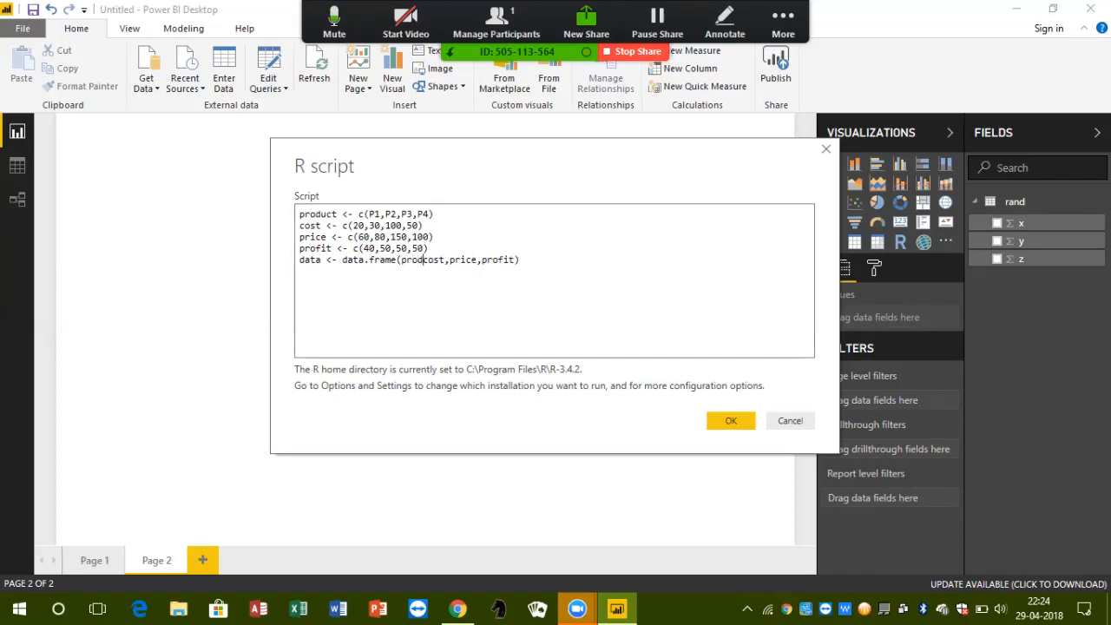
key(BackSpace)
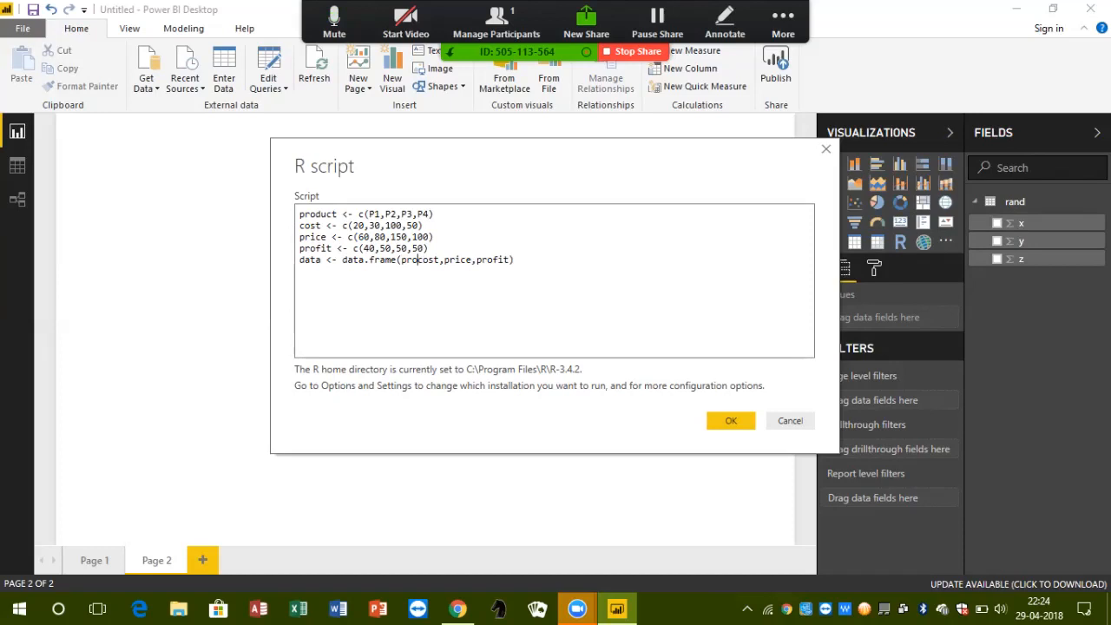
text(duct,)
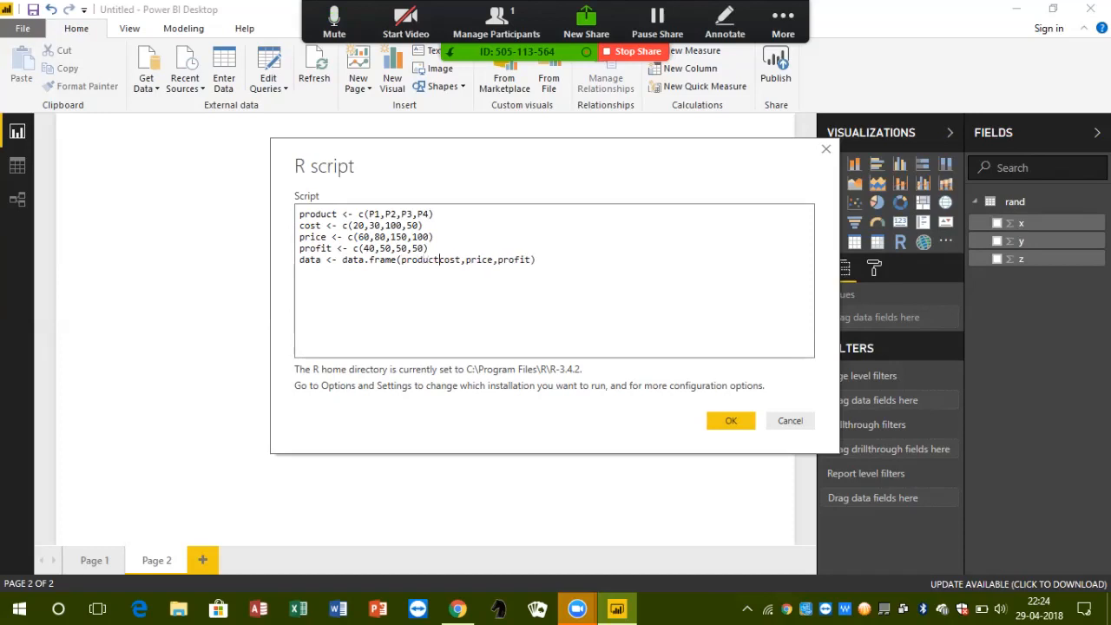
click(731, 420)
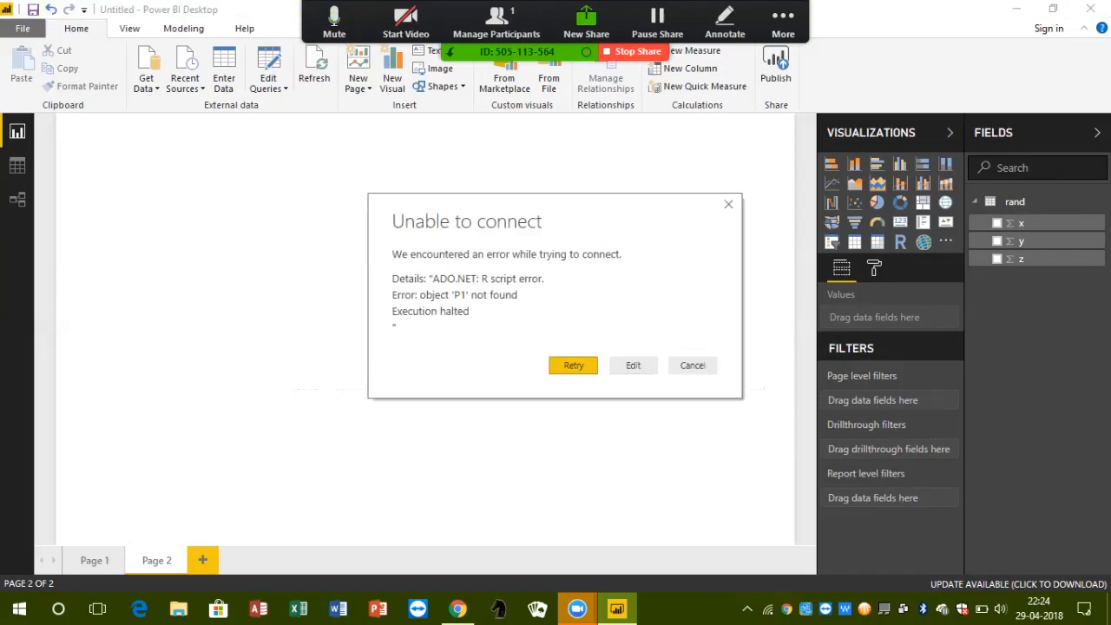
key(Escape)
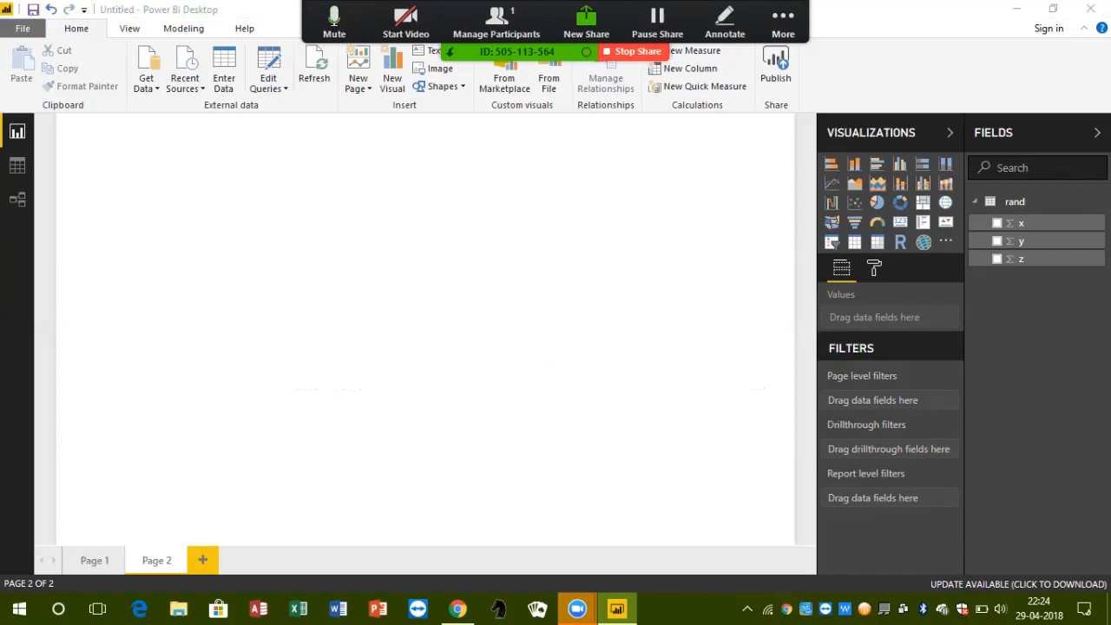
key(Escape)
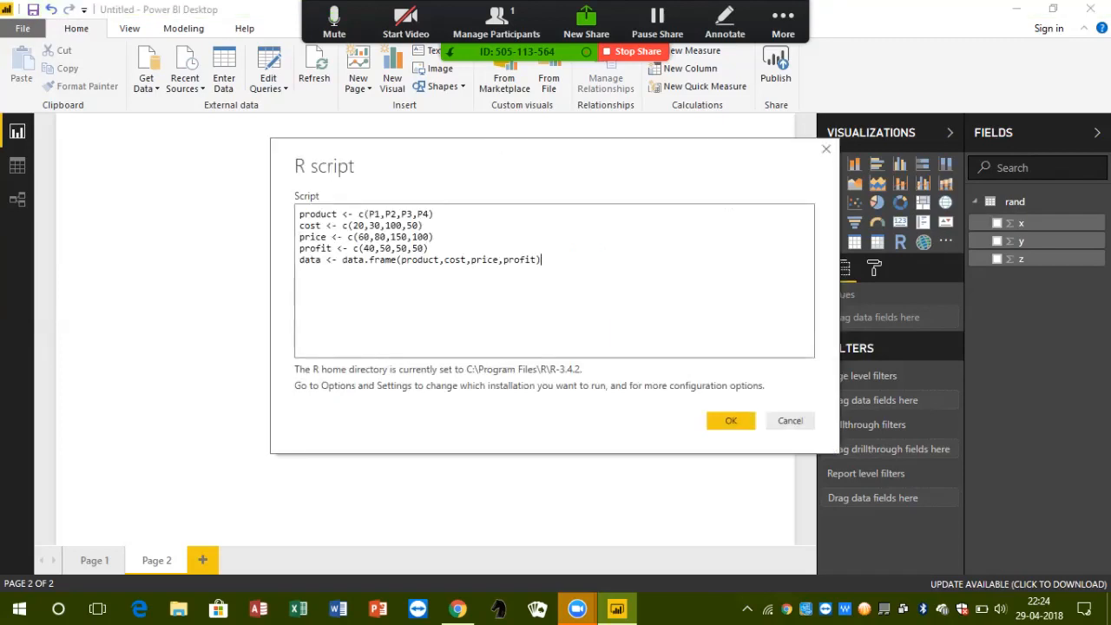
Replace all the arguments of data.frame with a copy of the product vector c(P1,P2,P3,P4), followed by a comma.
drag(400, 259, 537, 260)
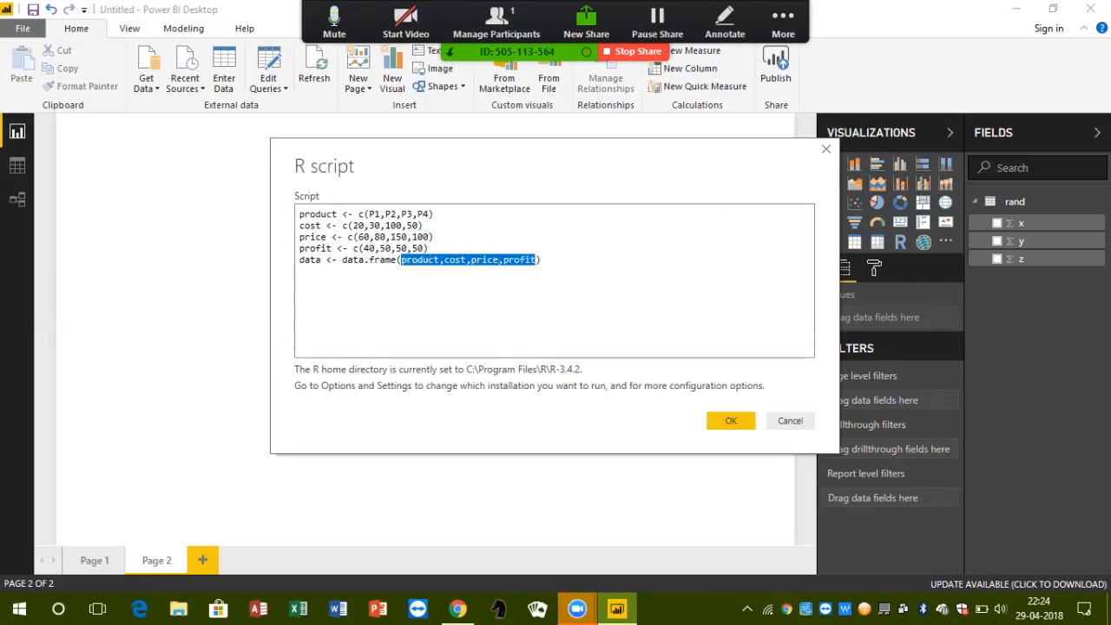
key(BackSpace)
drag(358, 213, 433, 213)
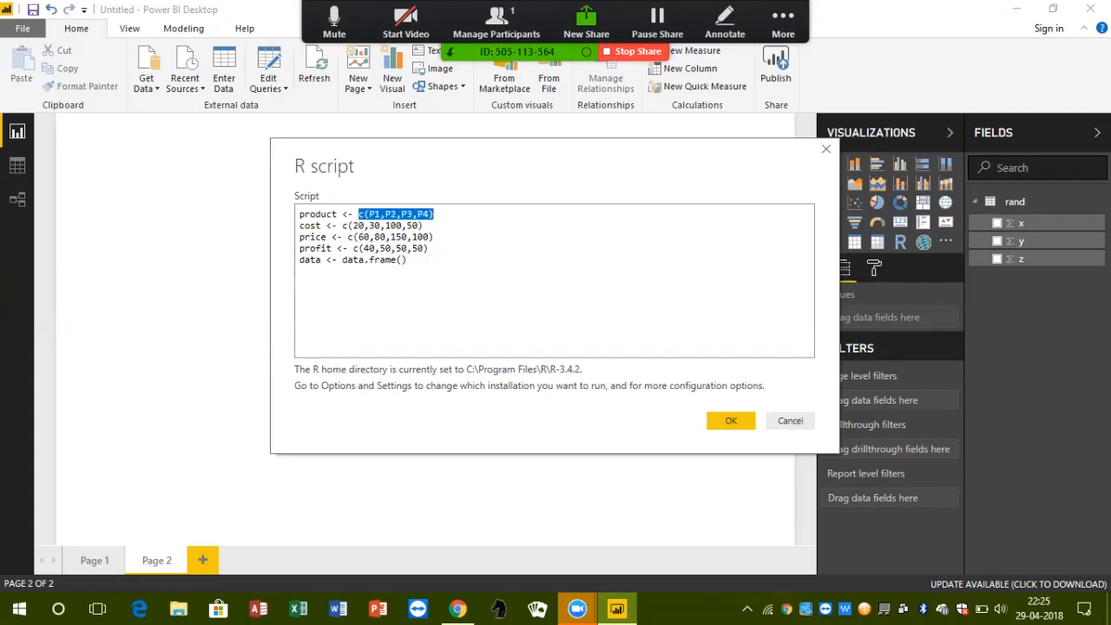
right_click(423, 217)
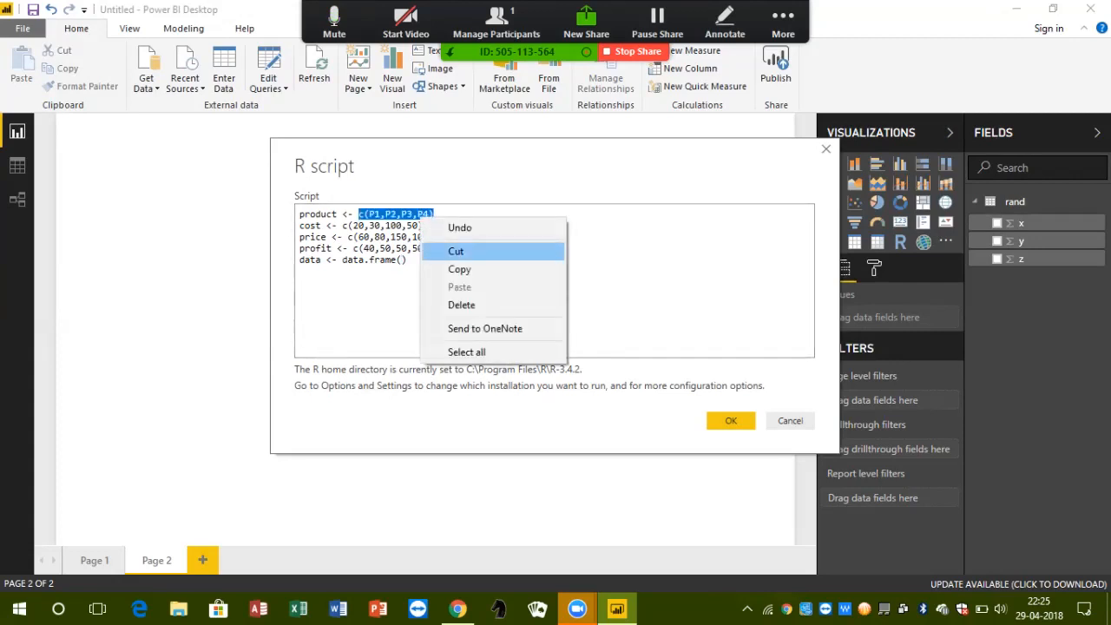
click(459, 269)
click(407, 261)
right_click(405, 261)
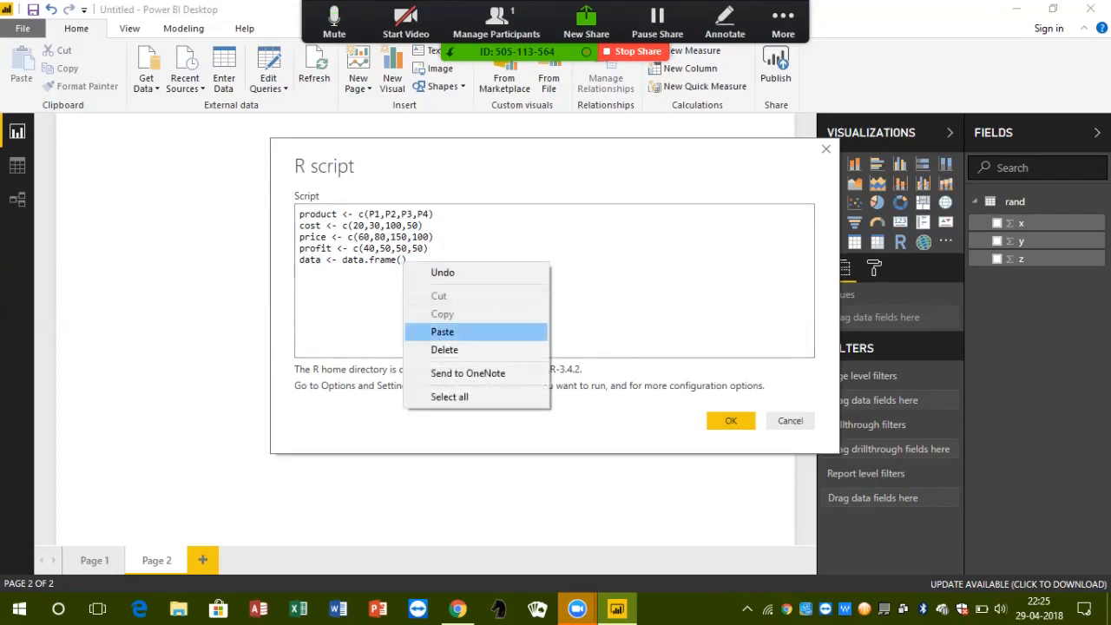
click(443, 332)
text(,P2,P3,P4)
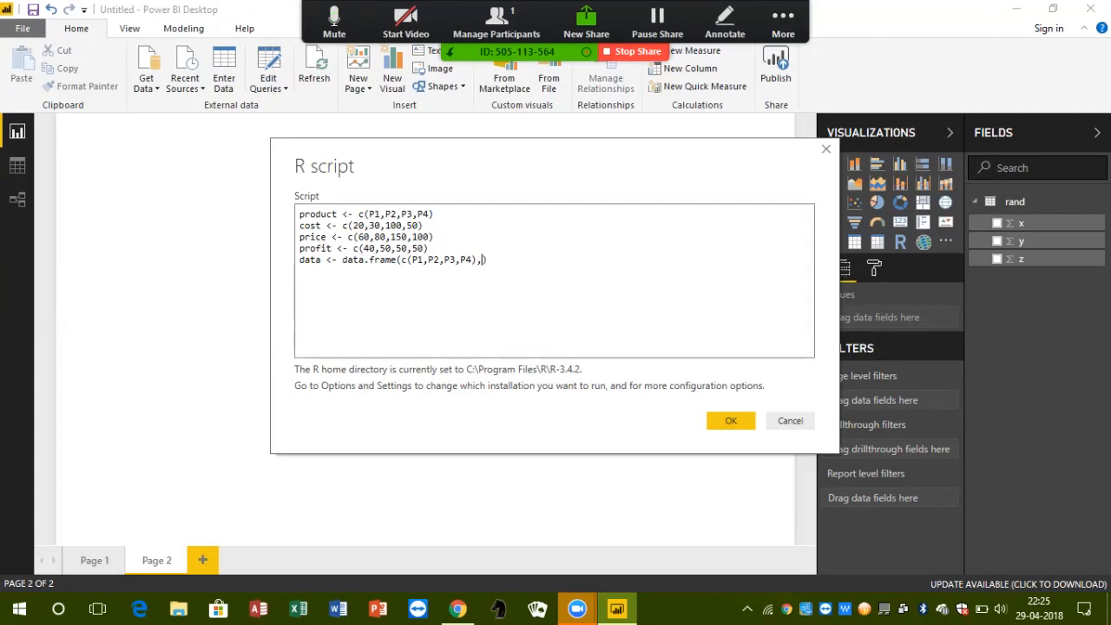
Copy the cost vector c(20,30,100,50) into data.frame as its second argument, followed by a comma.
drag(342, 226, 423, 226)
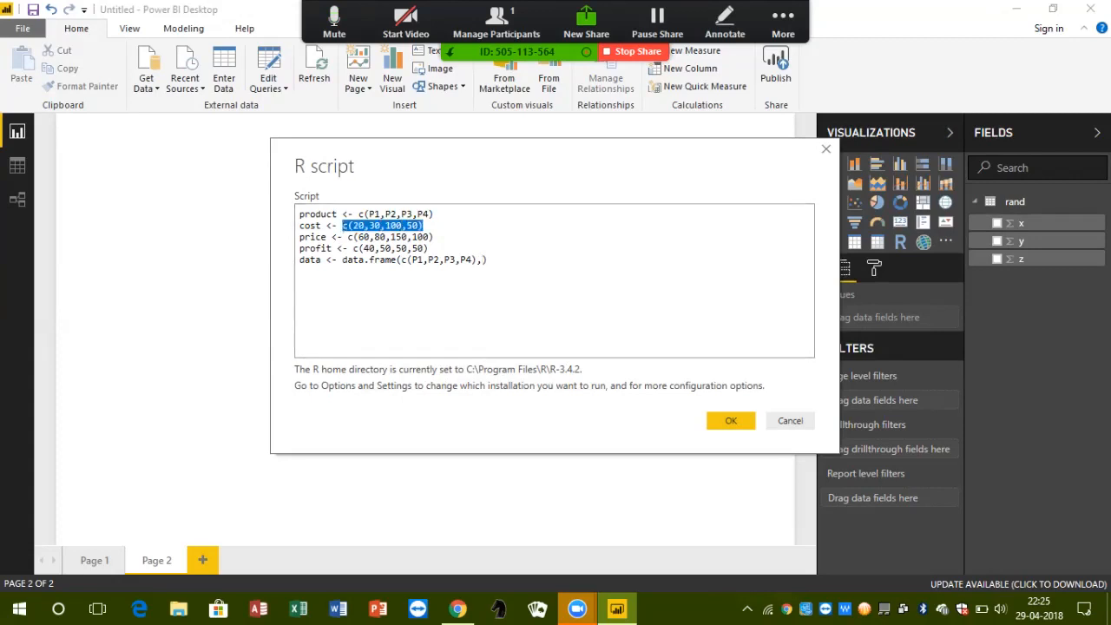
right_click(403, 223)
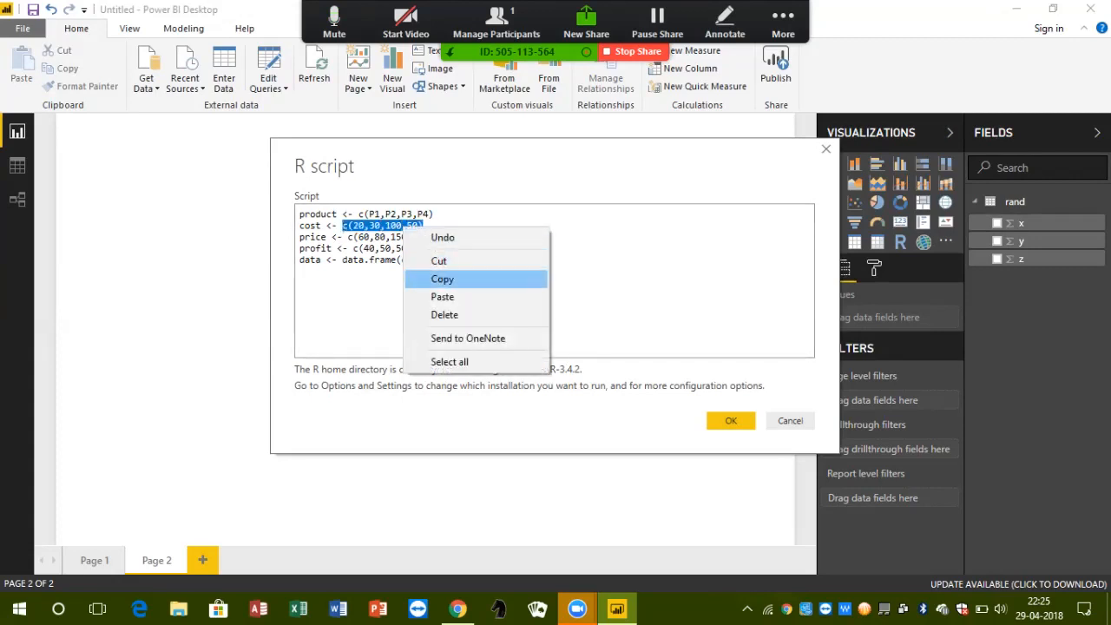
click(442, 278)
click(483, 260)
right_click(573, 261)
click(556, 330)
click(562, 259)
text(,)
Copy the price vector c(60,80,150,100) into data.frame as its third argument, followed by a comma.
drag(348, 236, 434, 237)
right_click(434, 243)
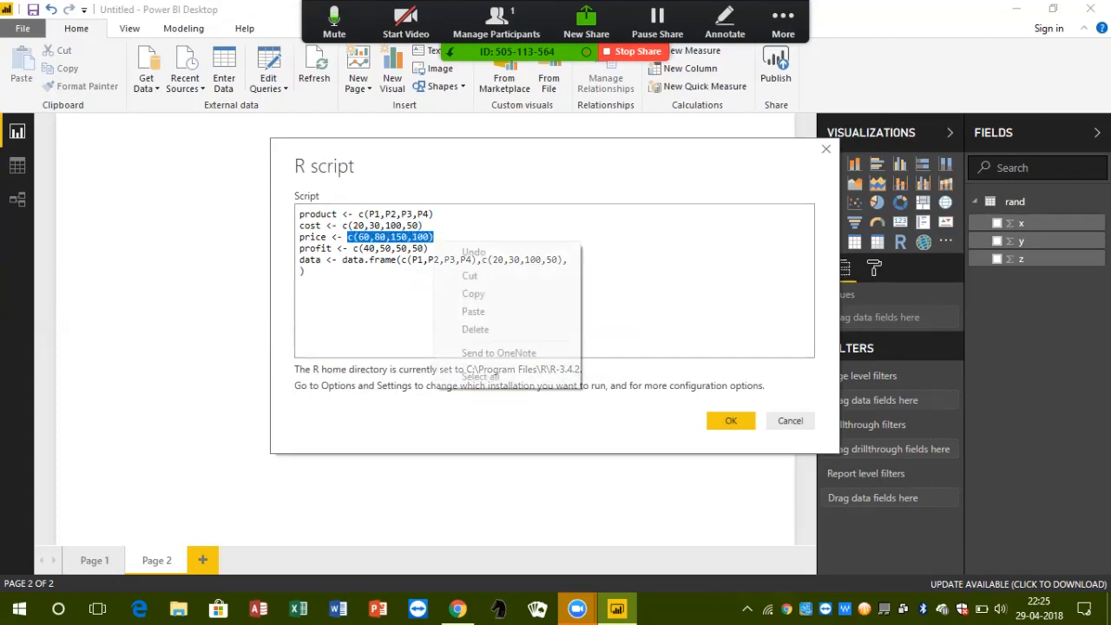
click(473, 294)
click(568, 260)
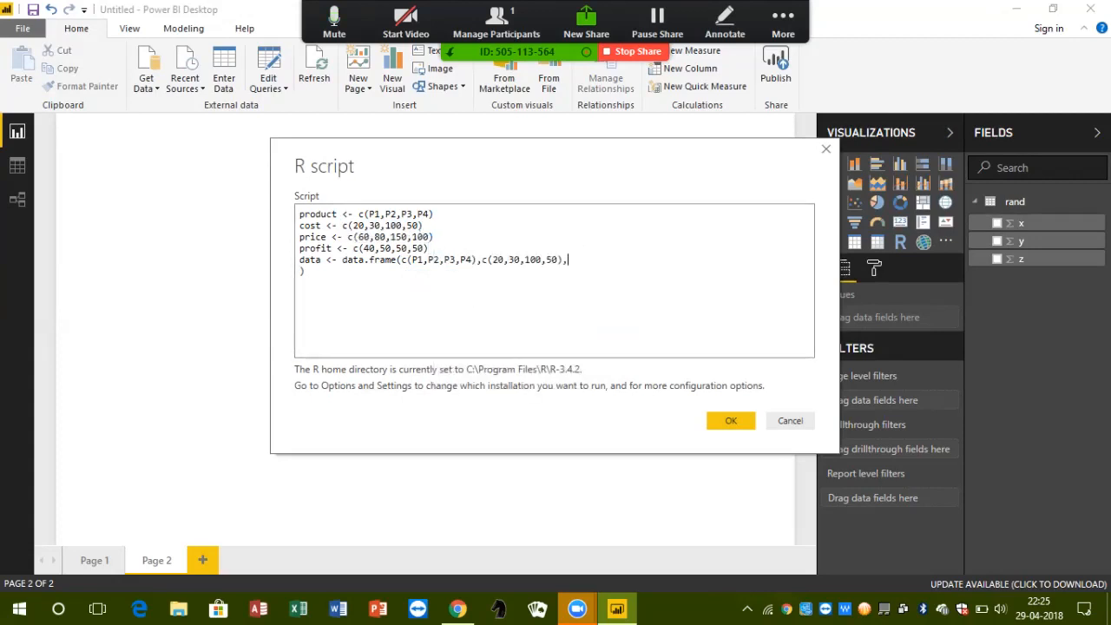
right_click(591, 265)
click(622, 335)
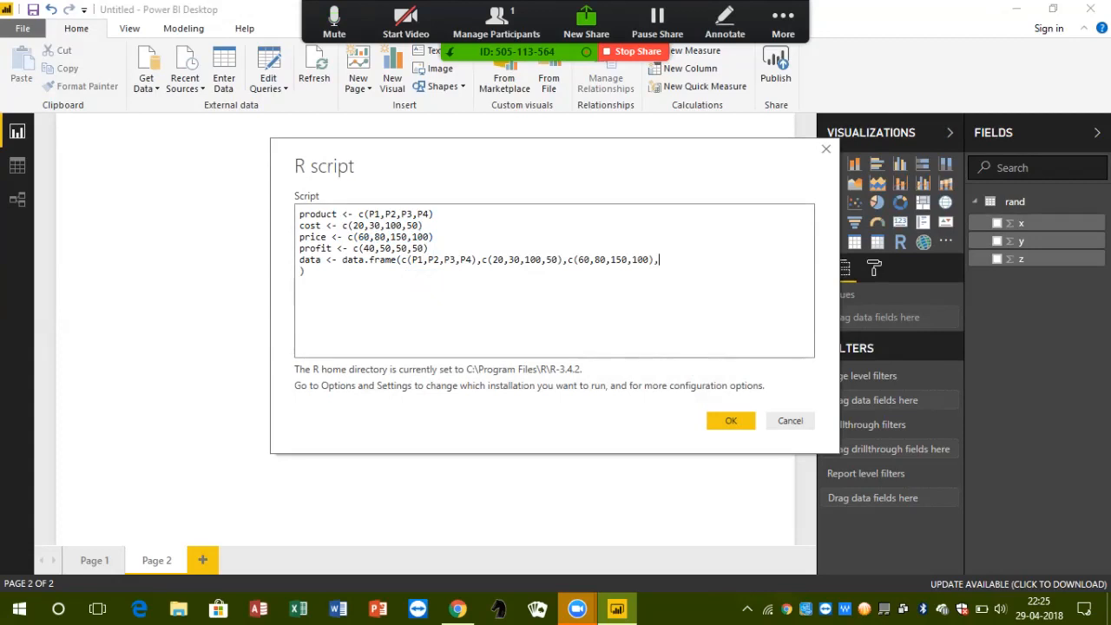
Copy the profit vector c(40,50,50,50) into data.frame as its last argument and bring the closing parenthesis onto the same line.
drag(353, 248, 428, 249)
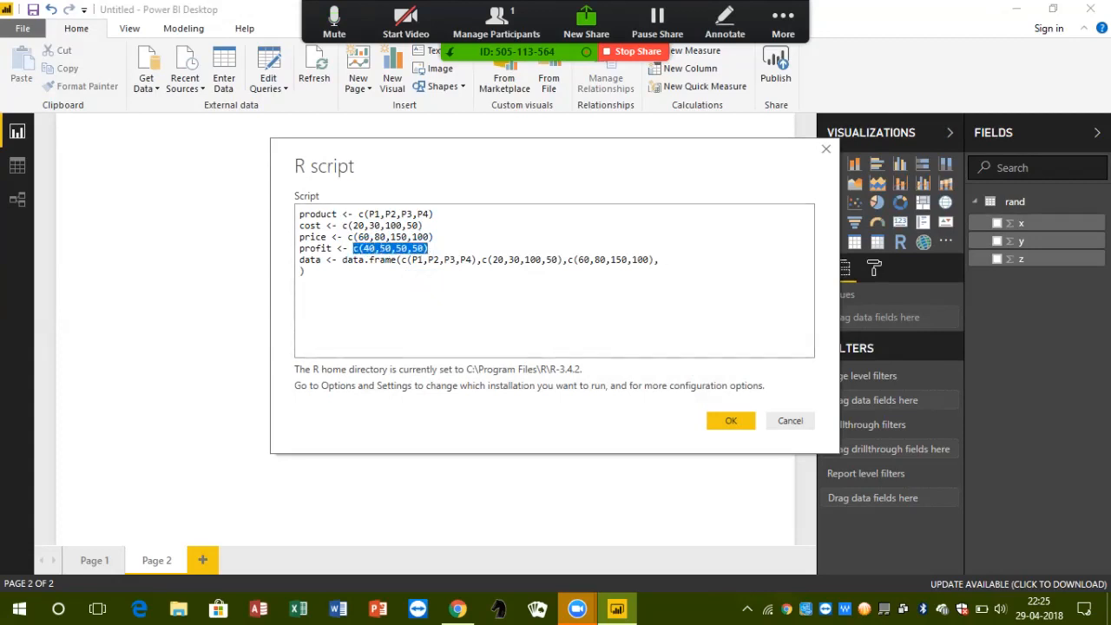
right_click(401, 249)
click(442, 299)
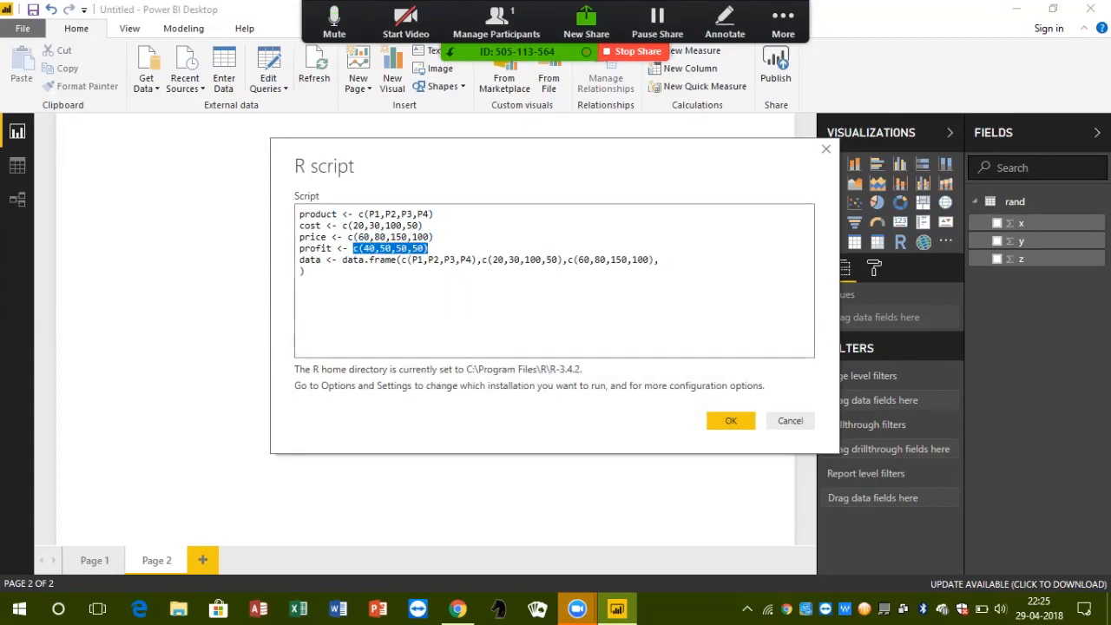
right_click(686, 260)
click(729, 331)
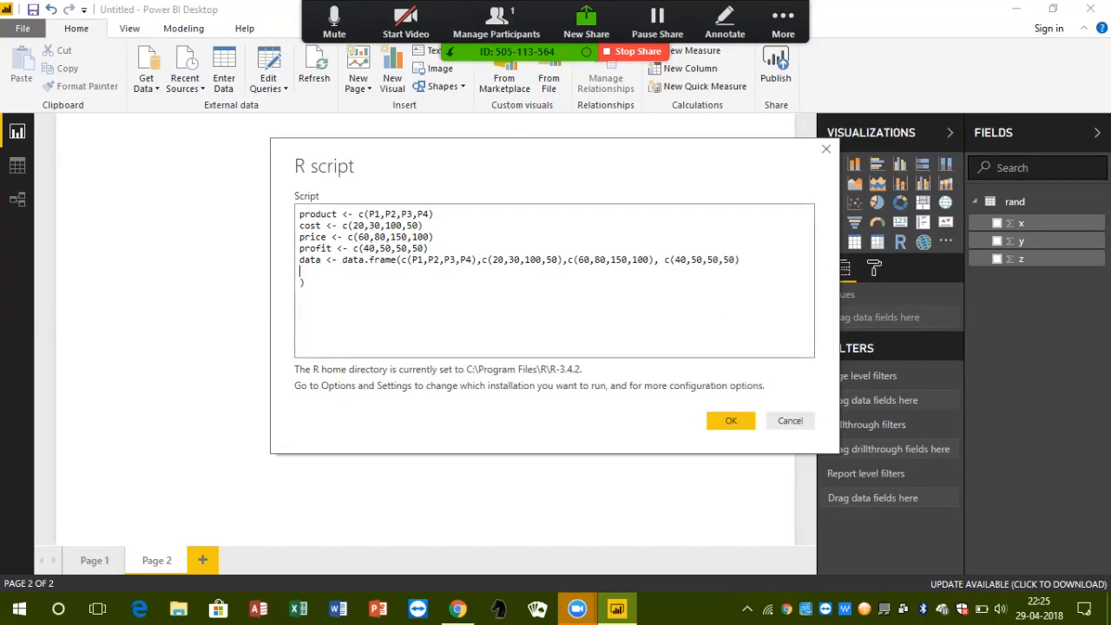
click(300, 282)
key(BackSpace)
key(BackSpace)
Delete the product, cost, price and profit lines, try to run the script, and reopen it for editing.
drag(300, 214, 428, 248)
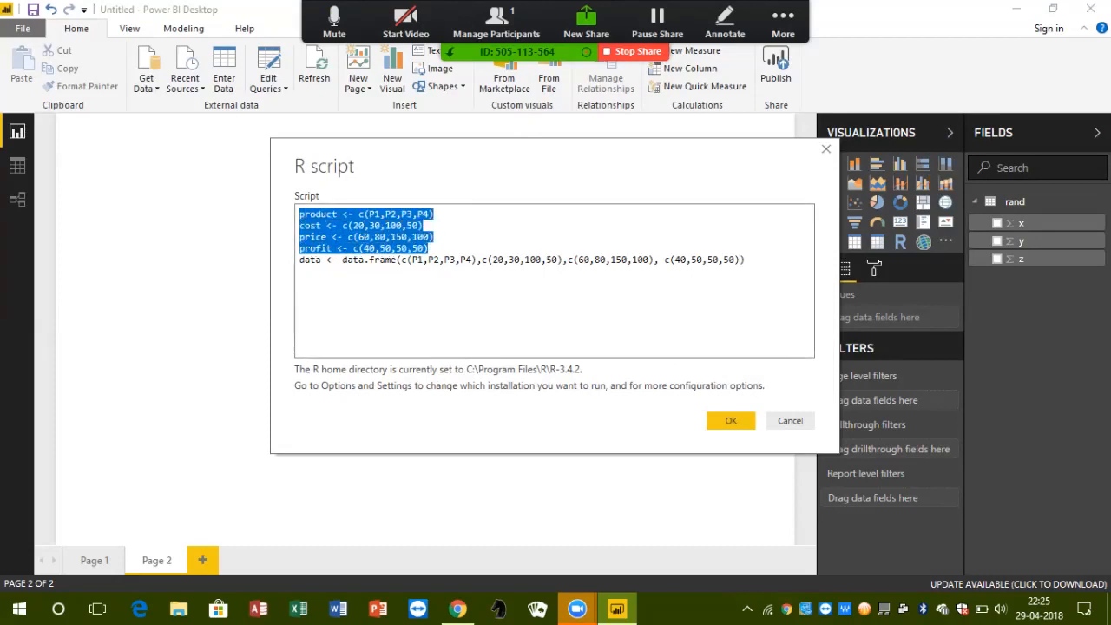
key(Delete)
click(731, 420)
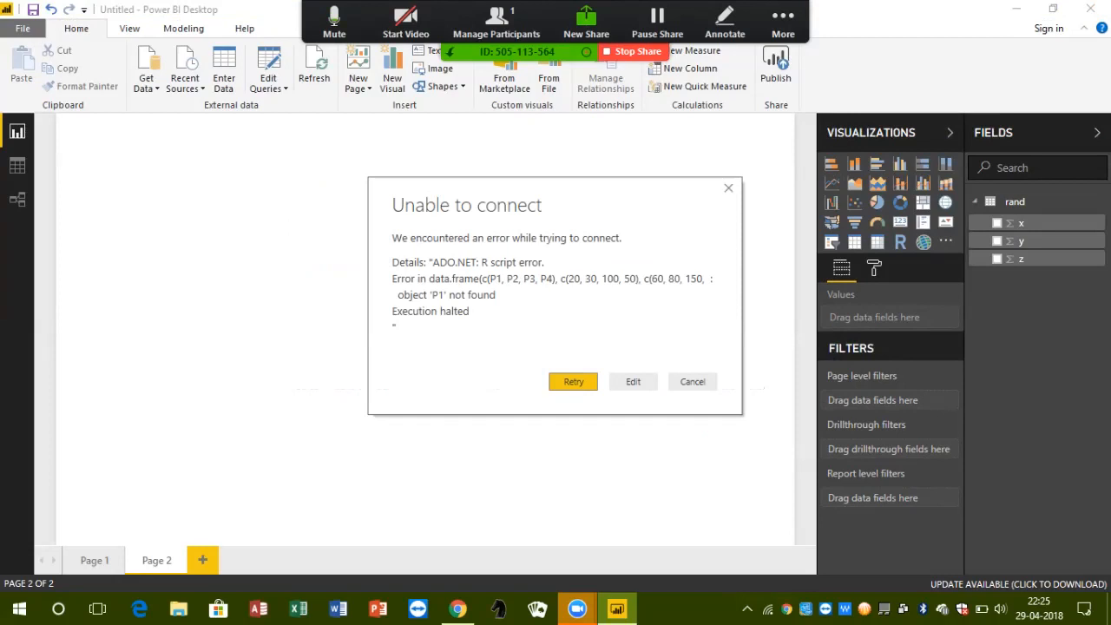
click(632, 381)
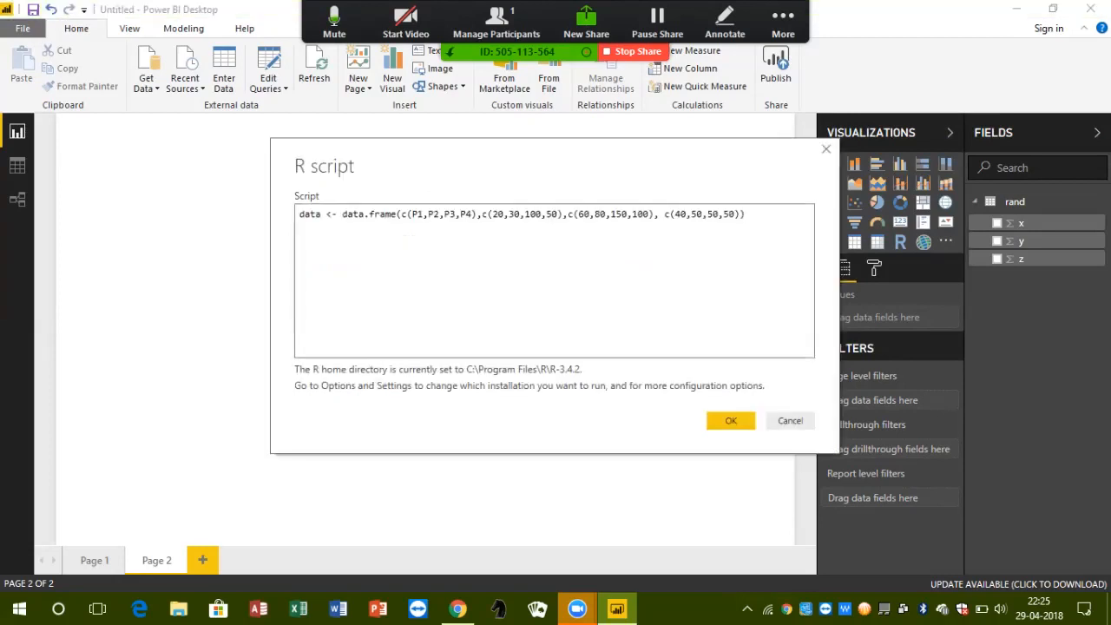
Remove the c(P1,P2,P3,P4) argument from data.frame and run the script.
drag(400, 213, 482, 214)
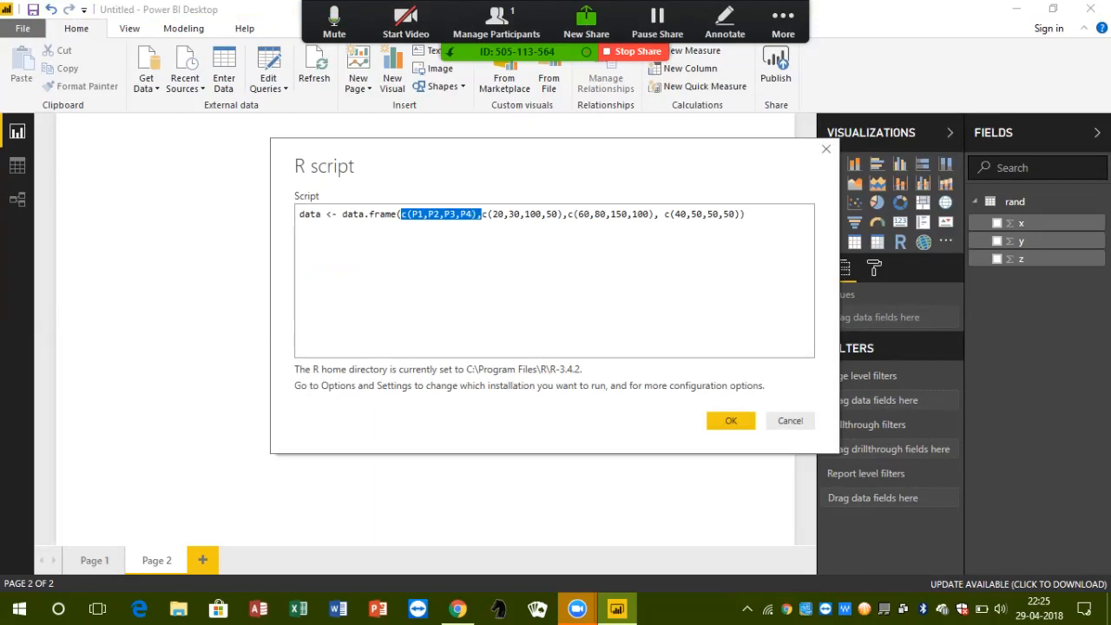
key(Delete)
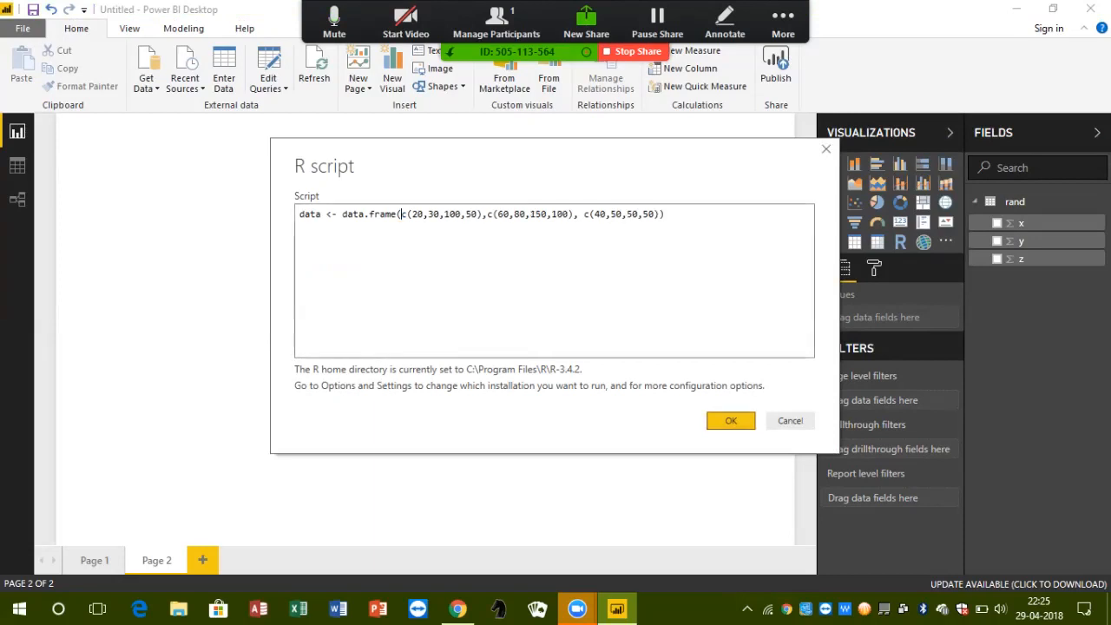
click(730, 420)
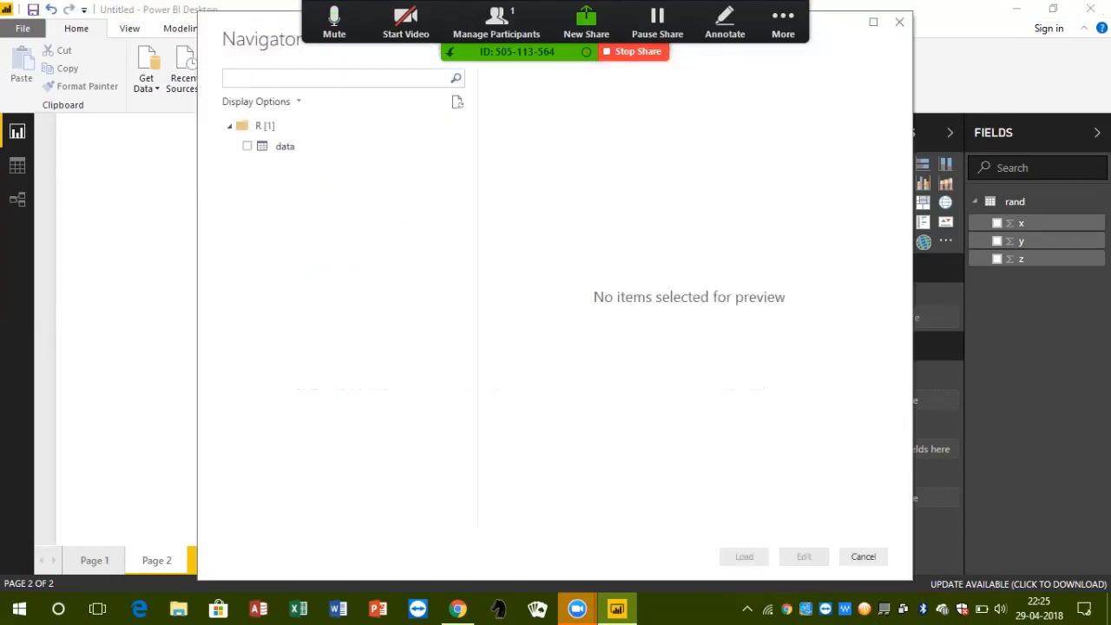
Open the data table from the R source in the Query Editor, then close the editor without applying the changes.
click(247, 146)
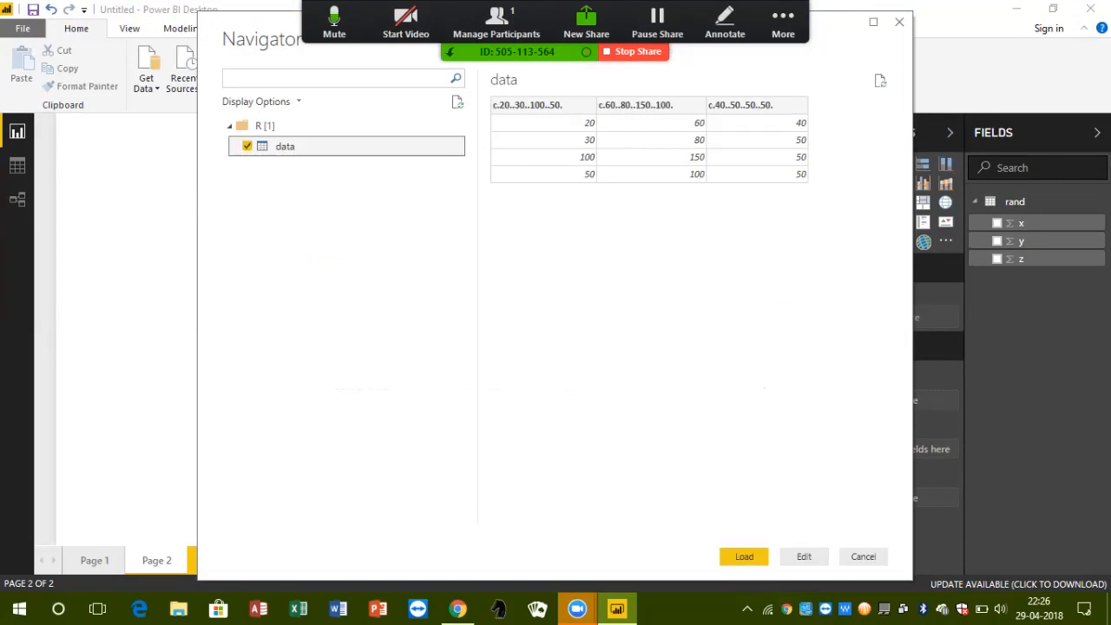
key(Escape)
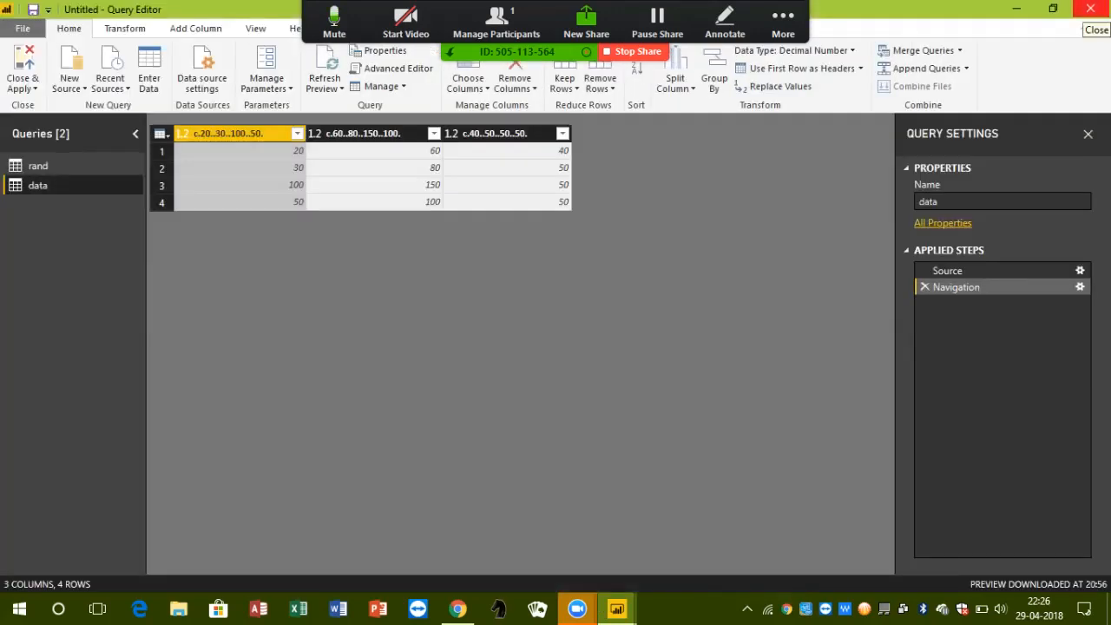
key(alt+F4)
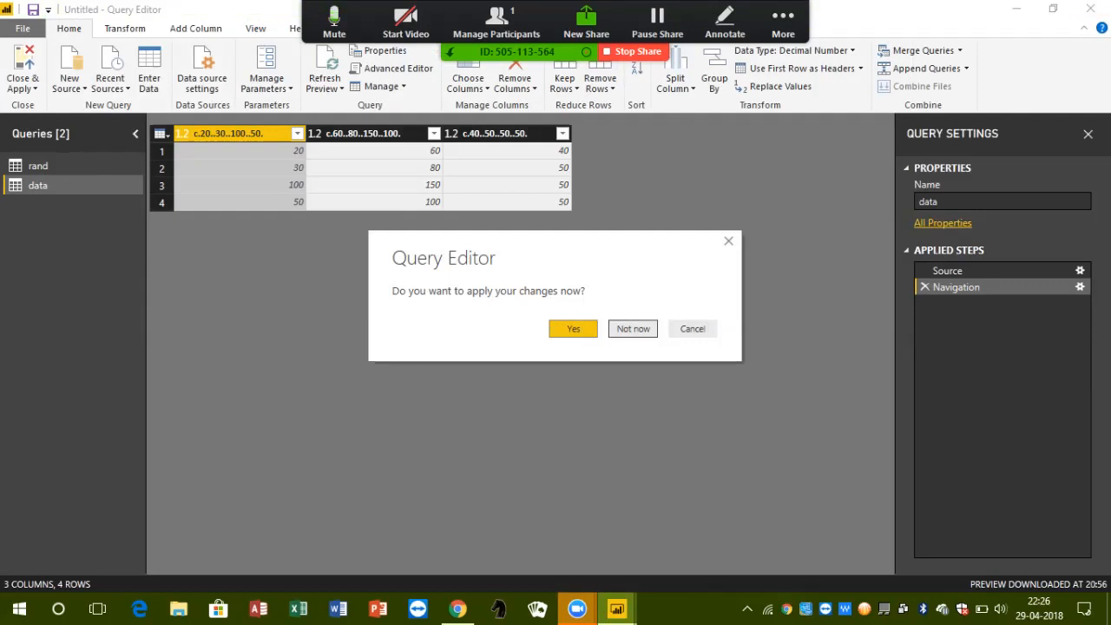
key(Escape)
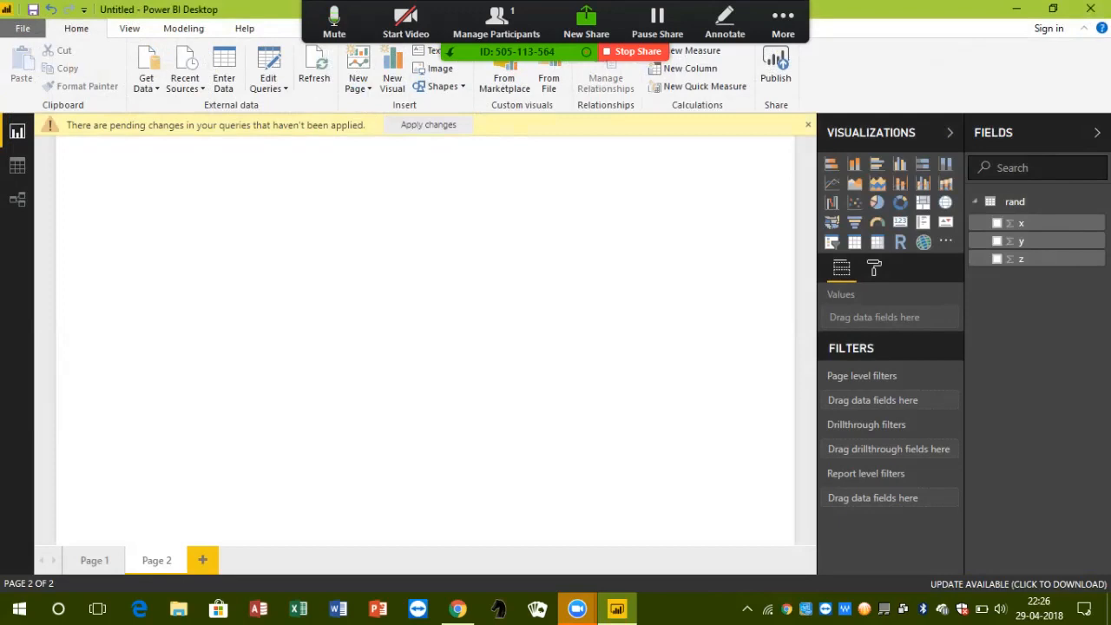
Dismiss the pending-changes notice and connect to a new R script data source.
click(807, 124)
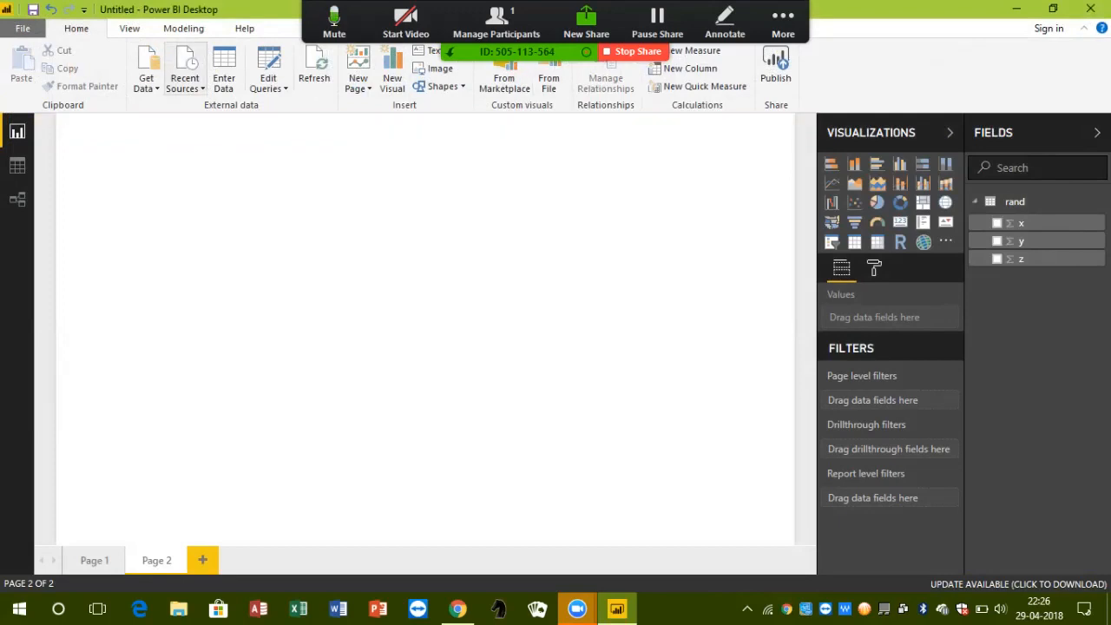
click(146, 82)
click(190, 417)
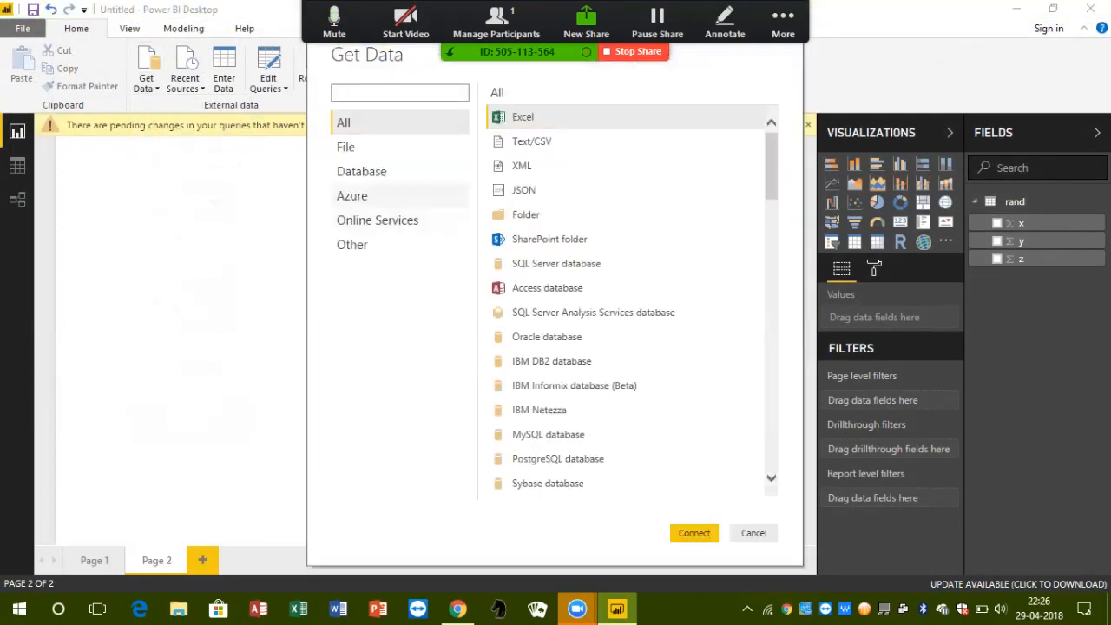
scroll(624, 332, down, 5)
scroll(625, 331, down, 10)
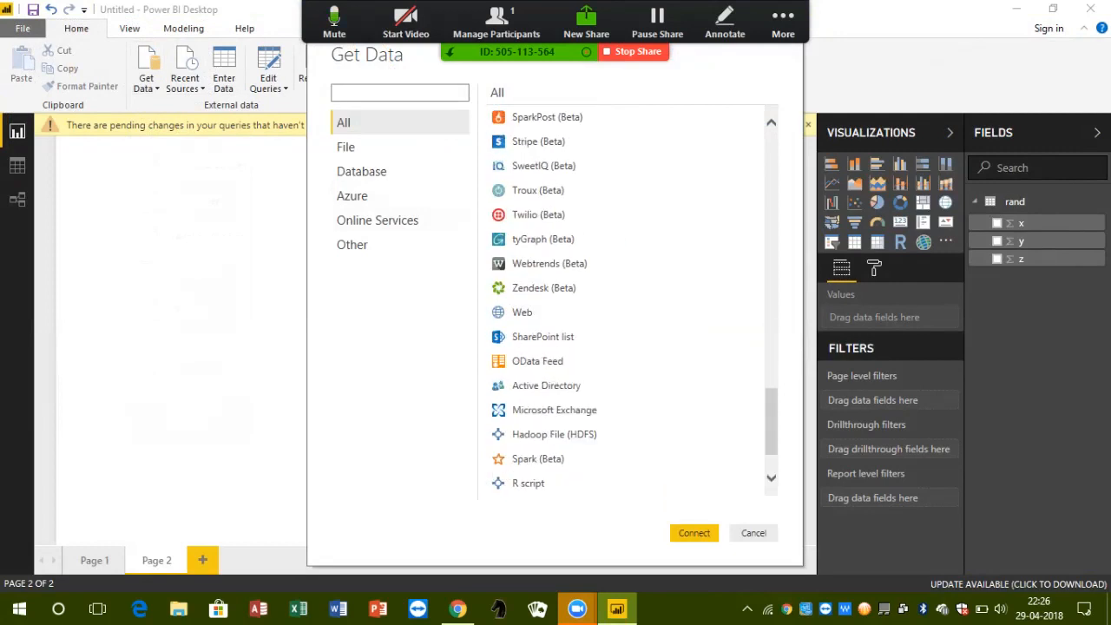
click(528, 483)
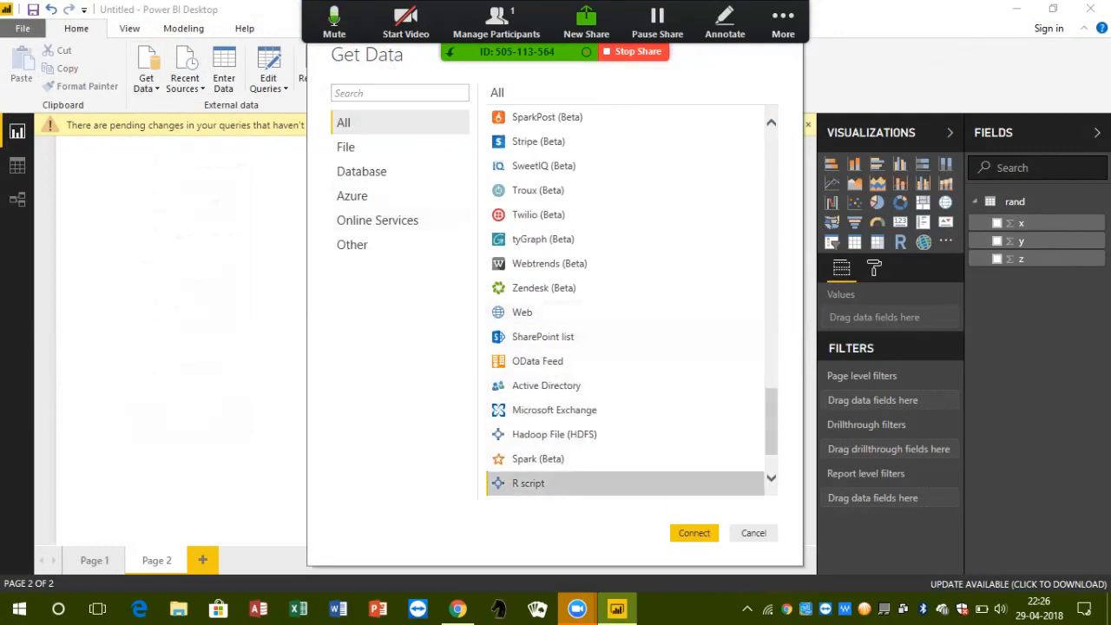
click(694, 533)
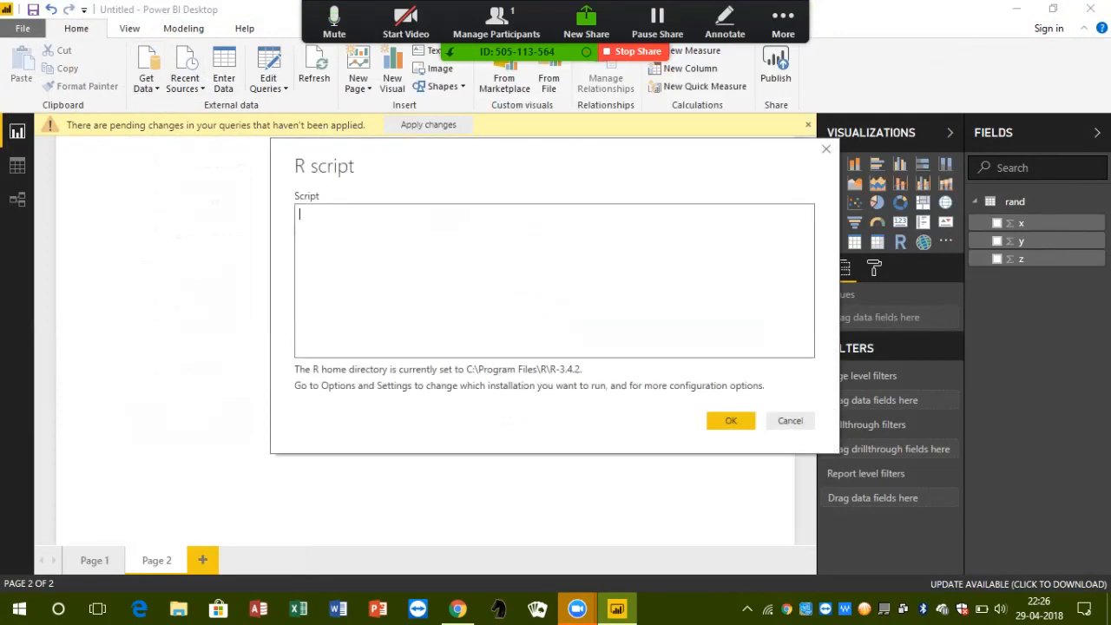
Write the R script data <- data.frame (c(20,30,40,50), c(10,15,20,25)).
text(data <- data.frame (c(20)
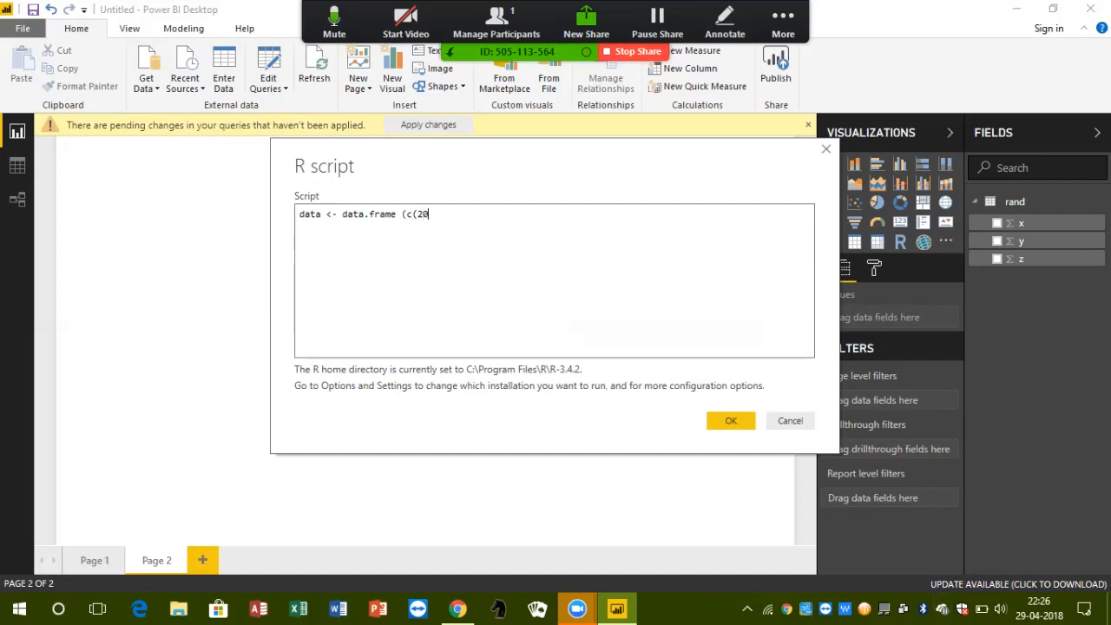
text(,30,40,50),)
text(c(10,15)
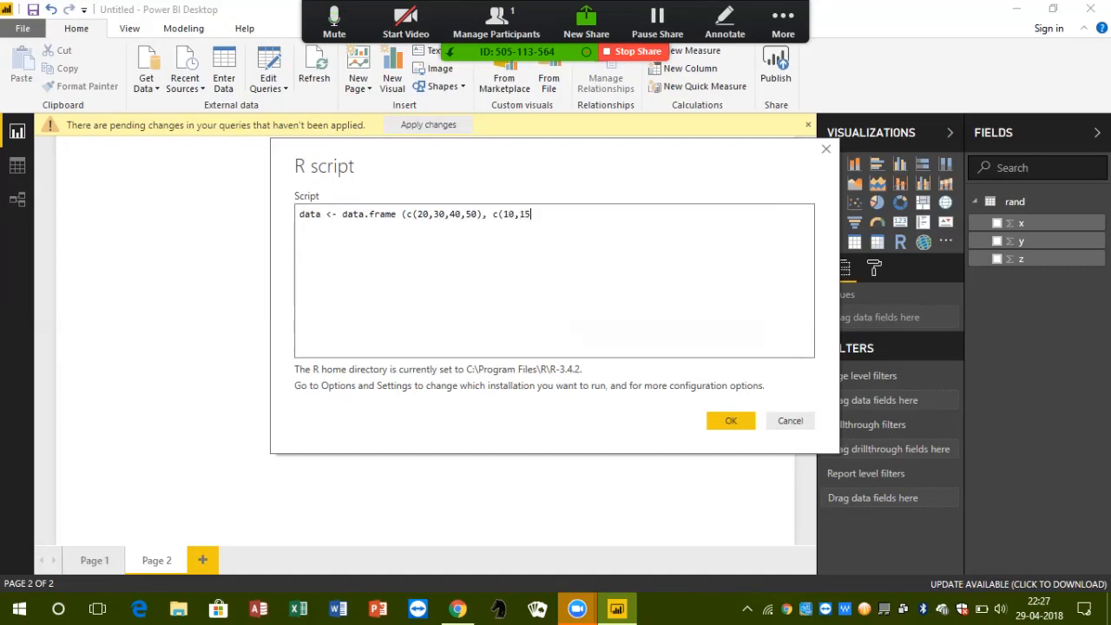
text(,20,25)))
mouse_move(413, 214)
mouse_down()
mouse_move(396, 214)
mouse_move(406, 214)
mouse_up()
drag(416, 214, 477, 215)
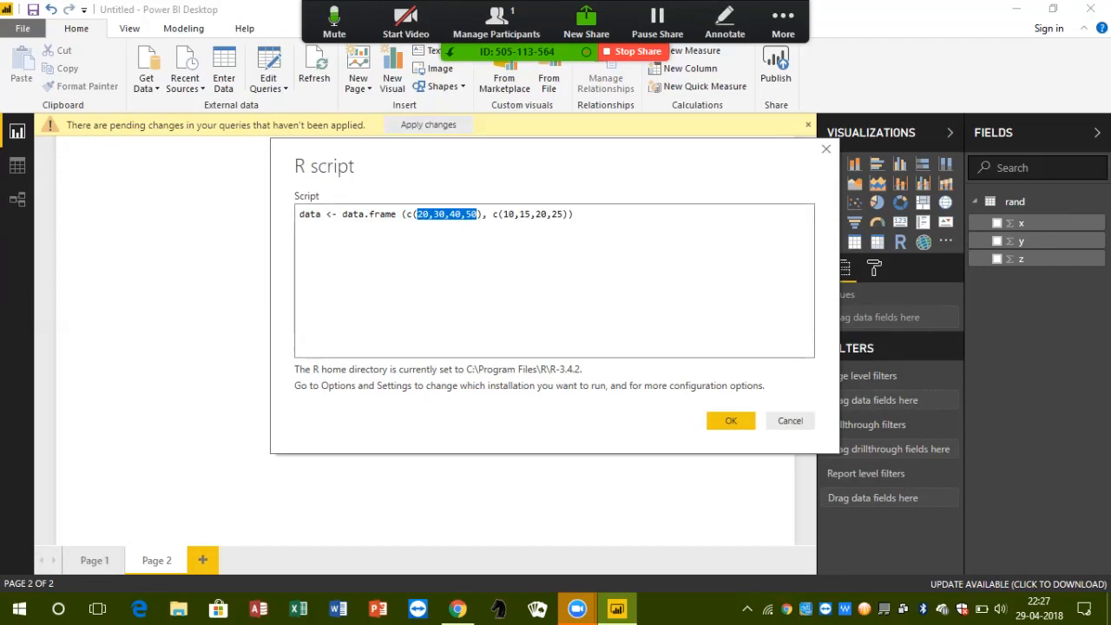
drag(503, 214, 562, 214)
click(562, 215)
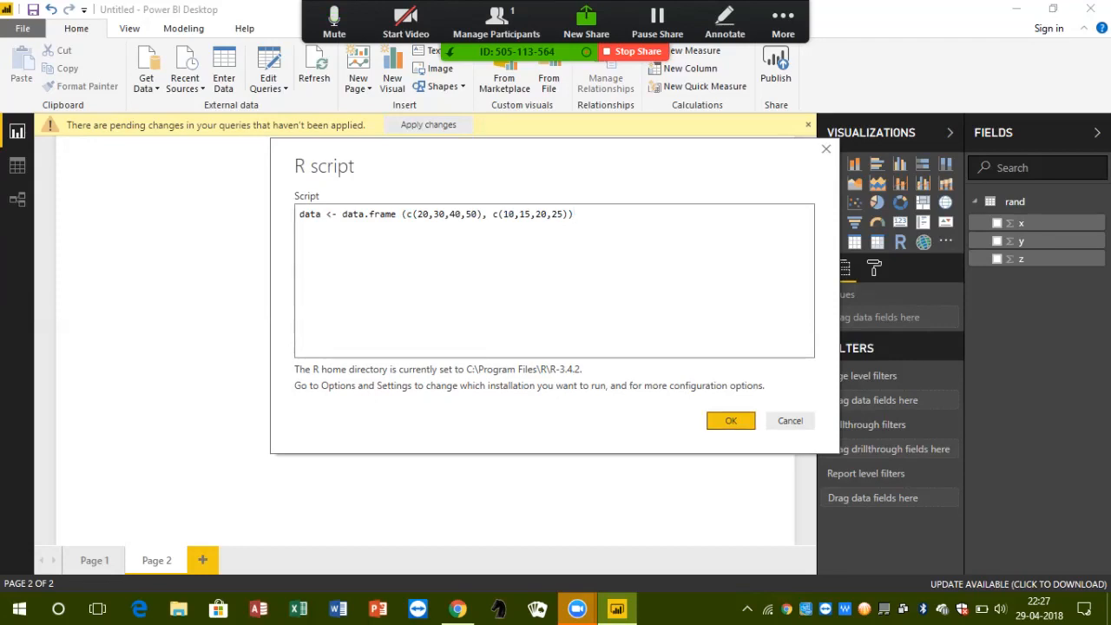
Run the R script and load its data table into the report.
click(731, 420)
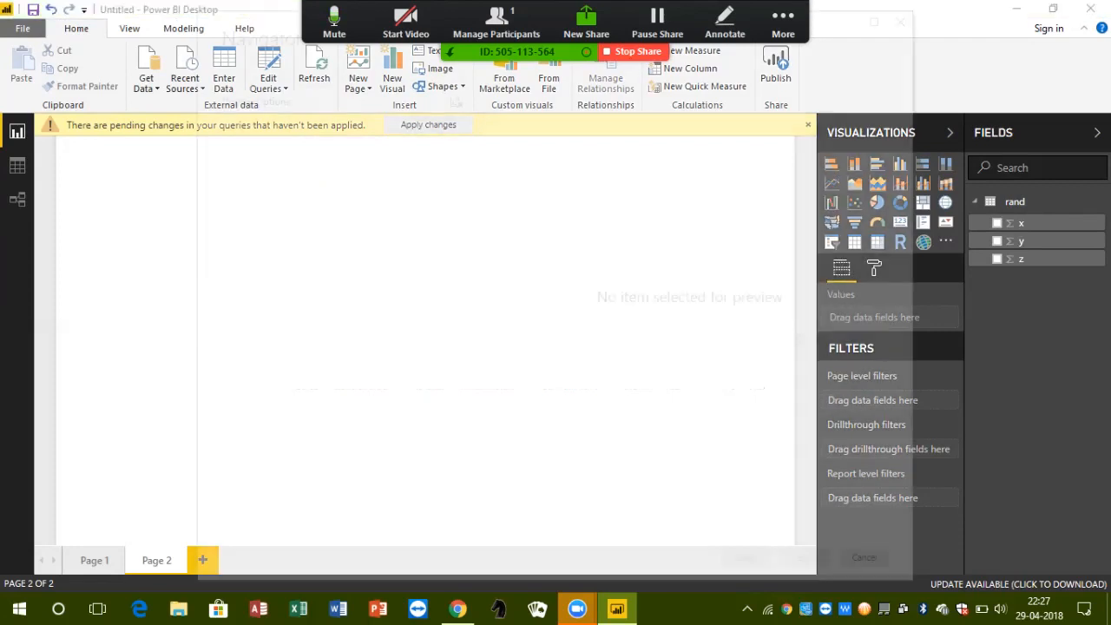
click(284, 146)
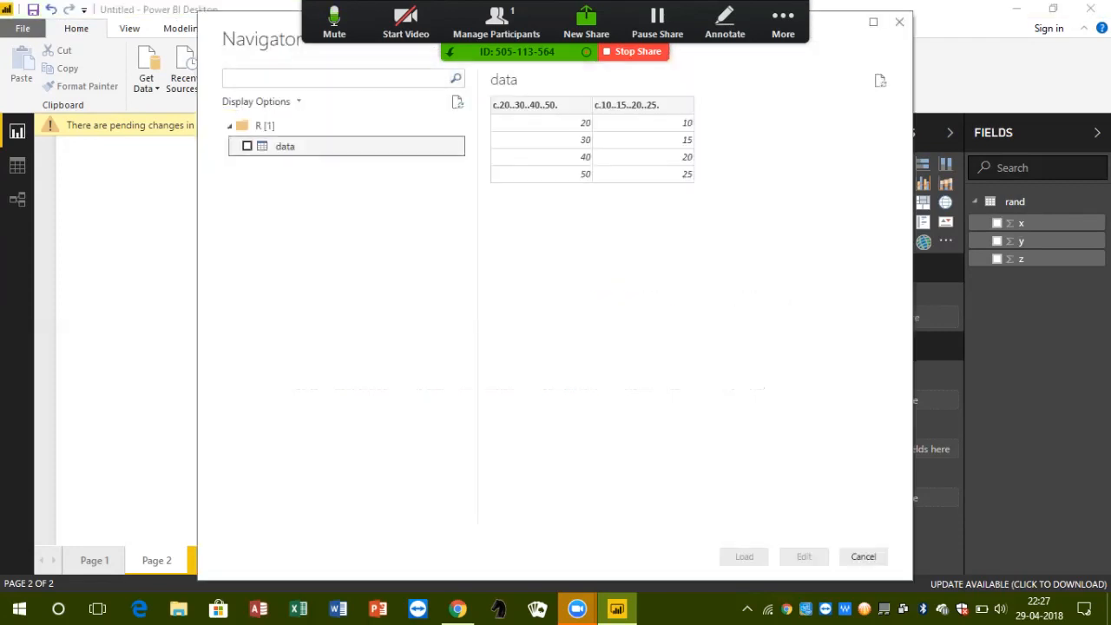
click(247, 146)
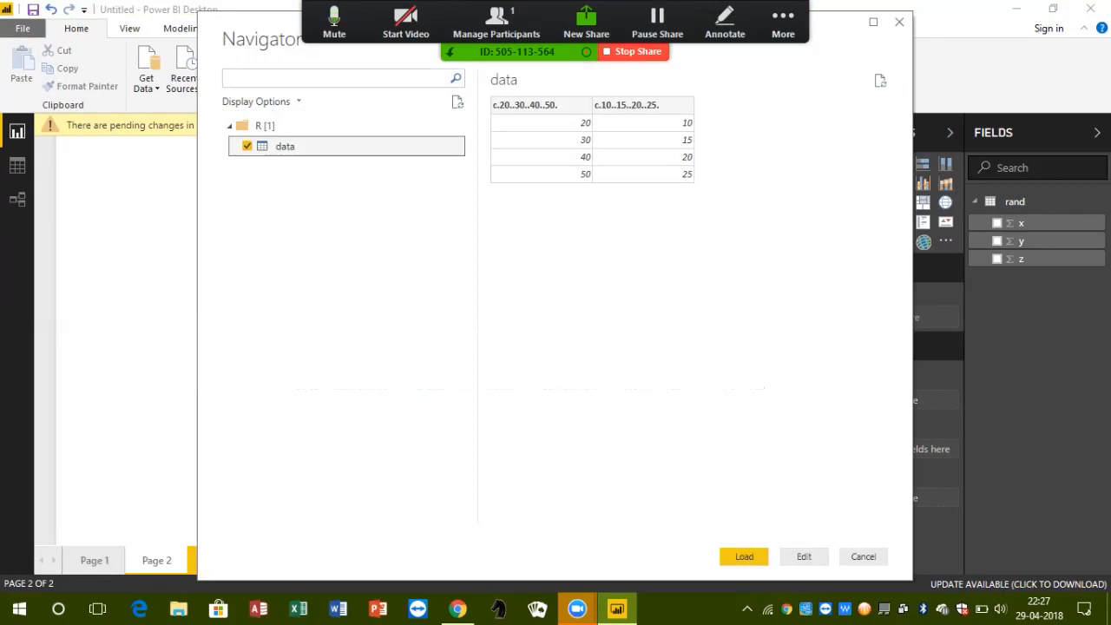
click(743, 556)
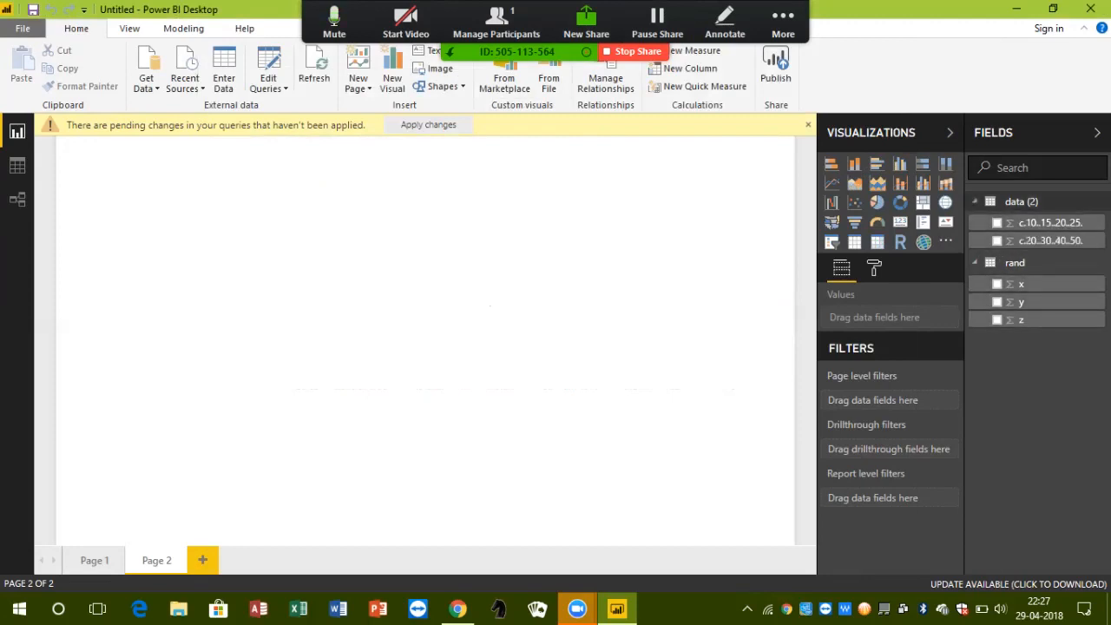
click(268, 86)
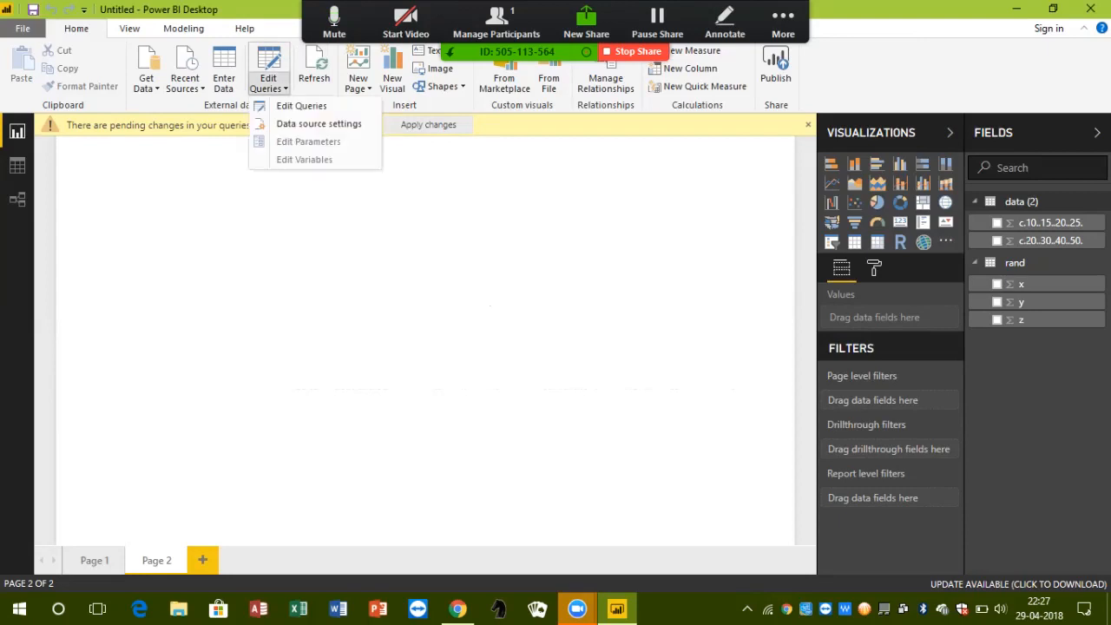
click(300, 107)
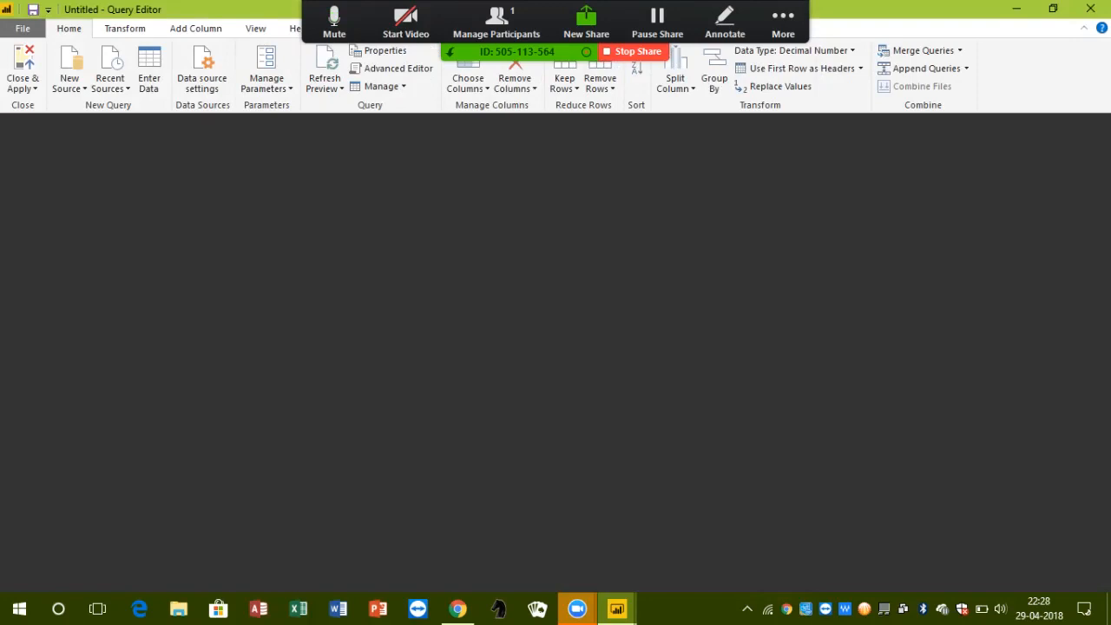
click(1090, 8)
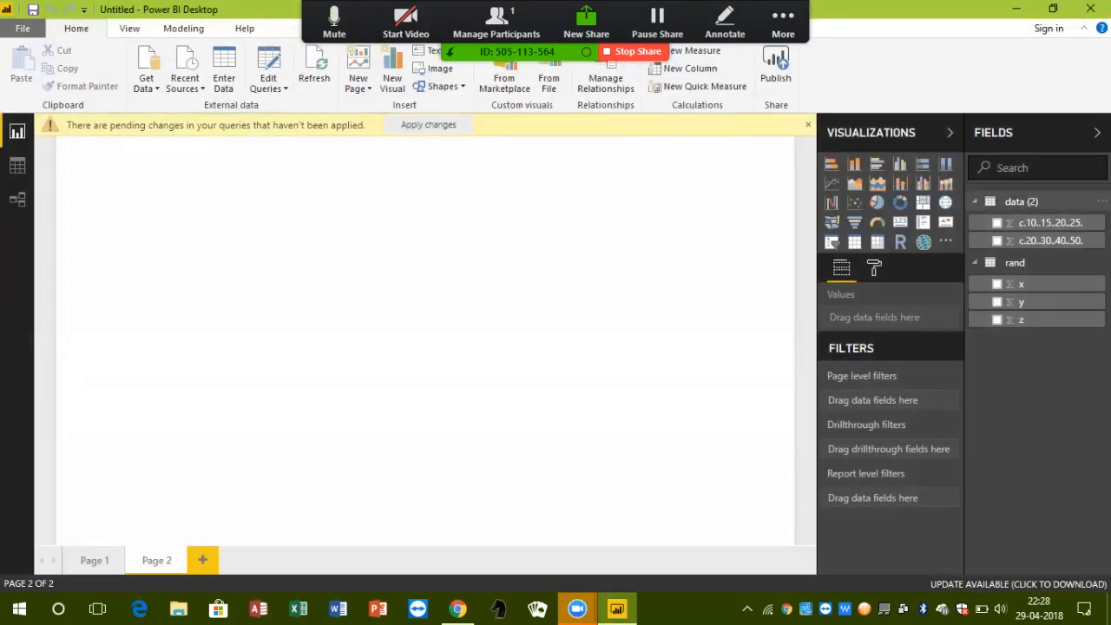
Apply the pending query changes and delete the older three-column data table from the model.
click(1021, 201)
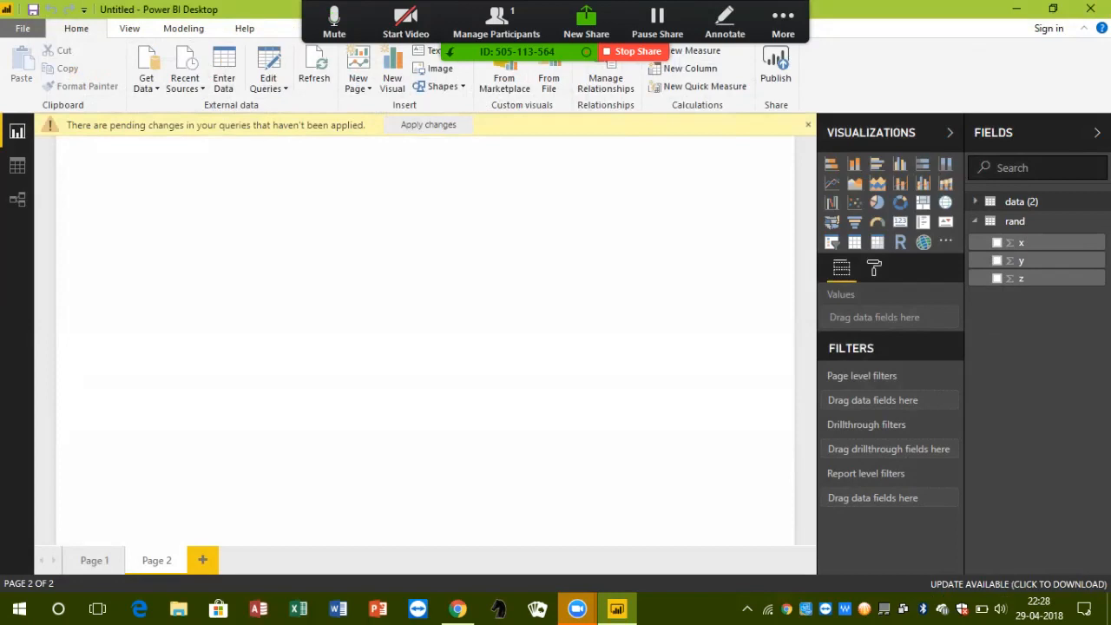
click(428, 124)
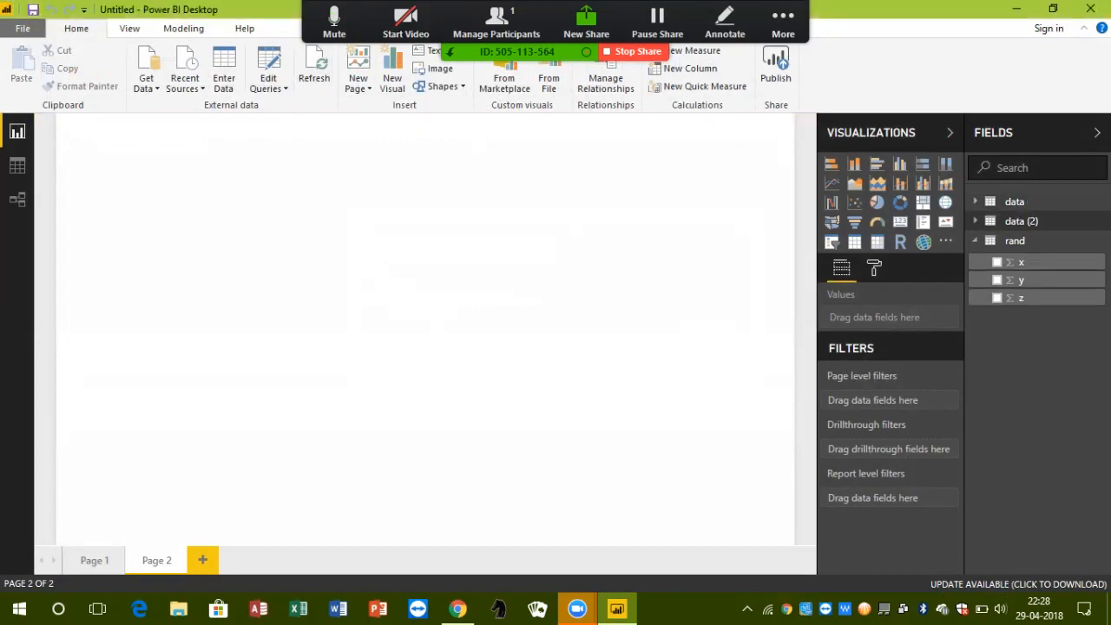
click(1013, 200)
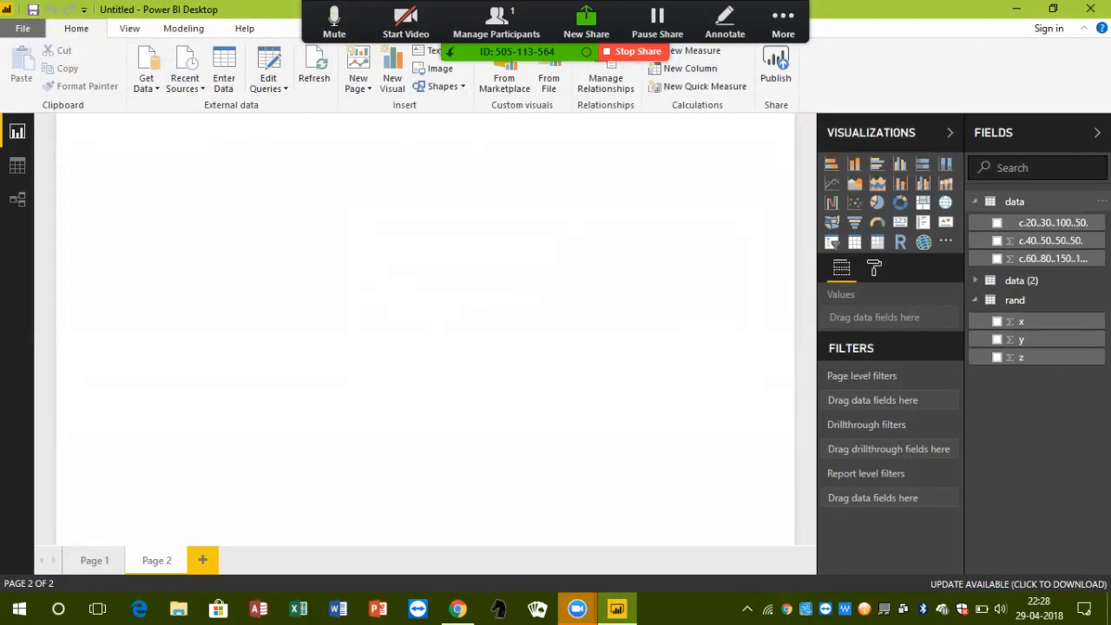
right_click(1014, 201)
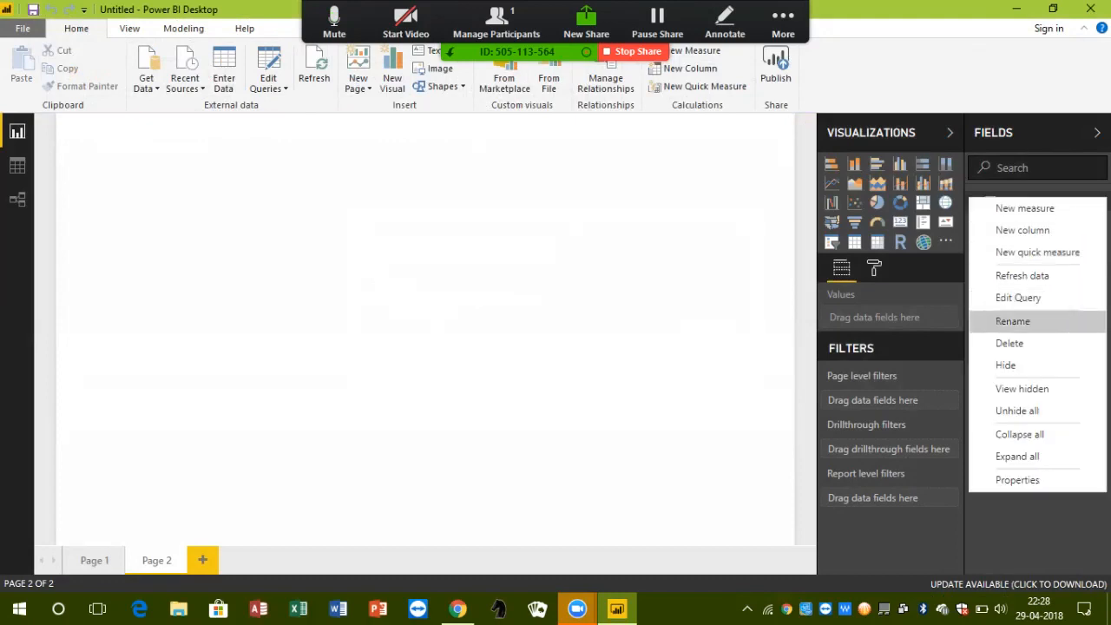
click(1009, 343)
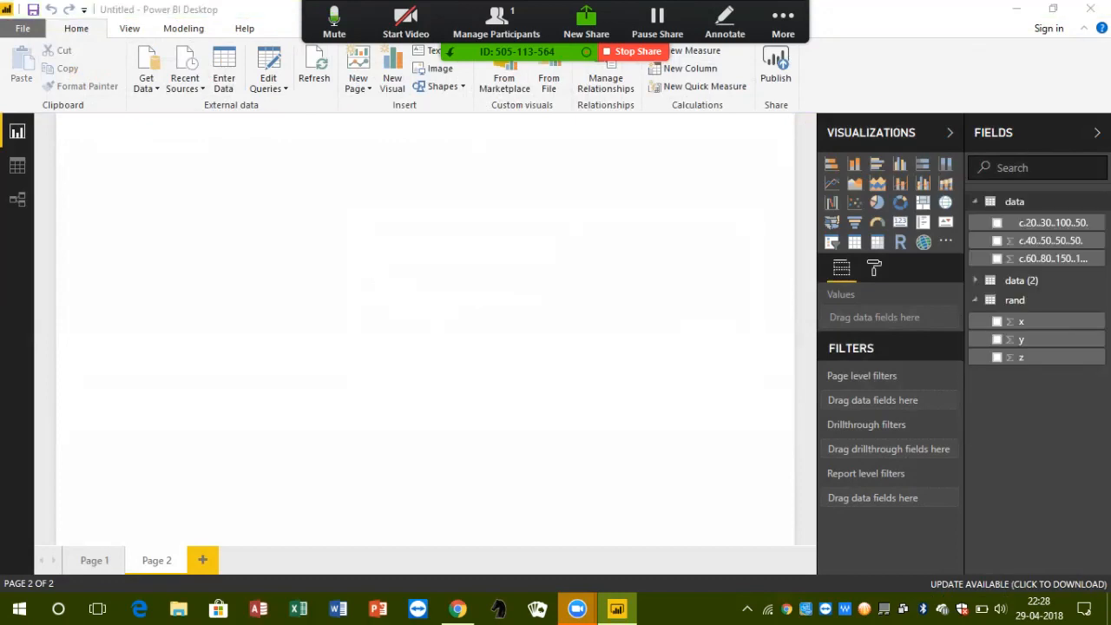
key(Return)
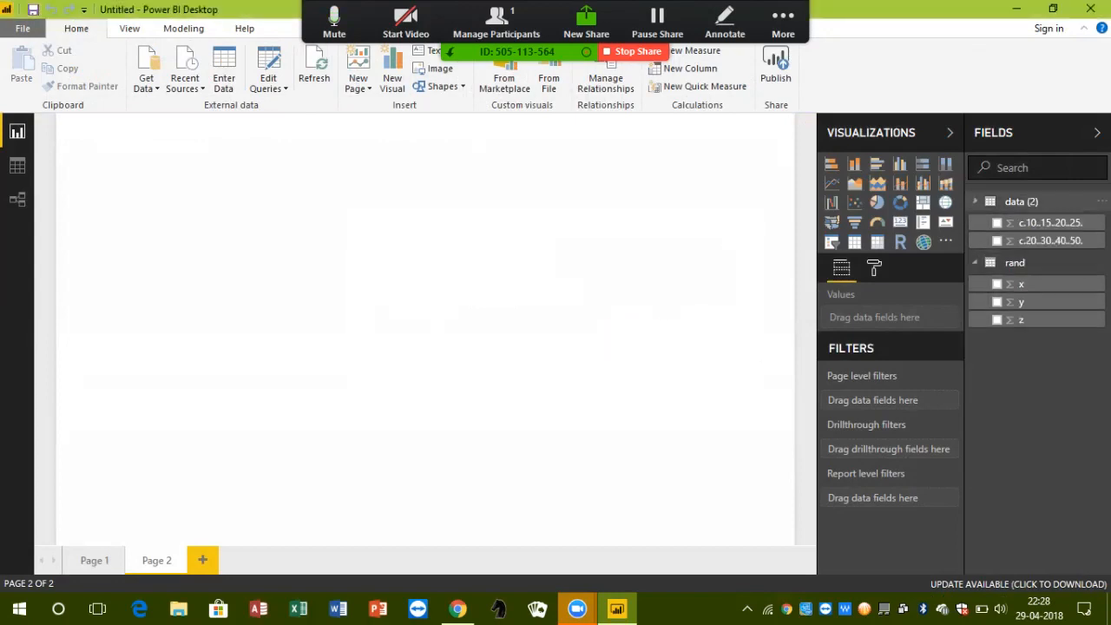
Open the data (2) query in the Query Editor and rename its first column, c.20..30..40..50., as Price.
click(1020, 201)
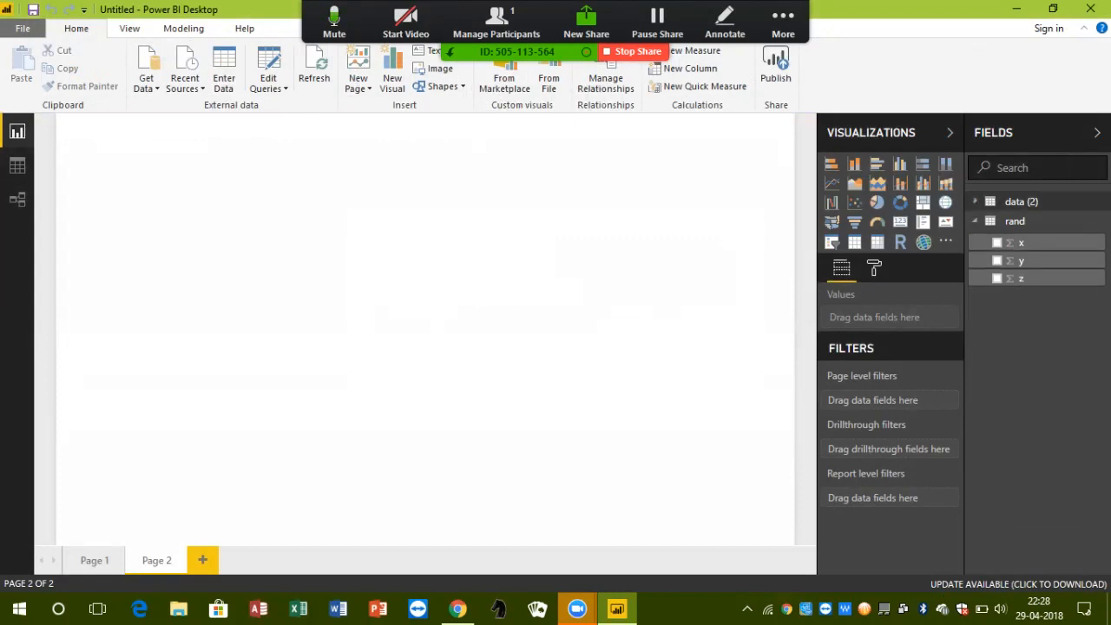
click(268, 82)
click(302, 105)
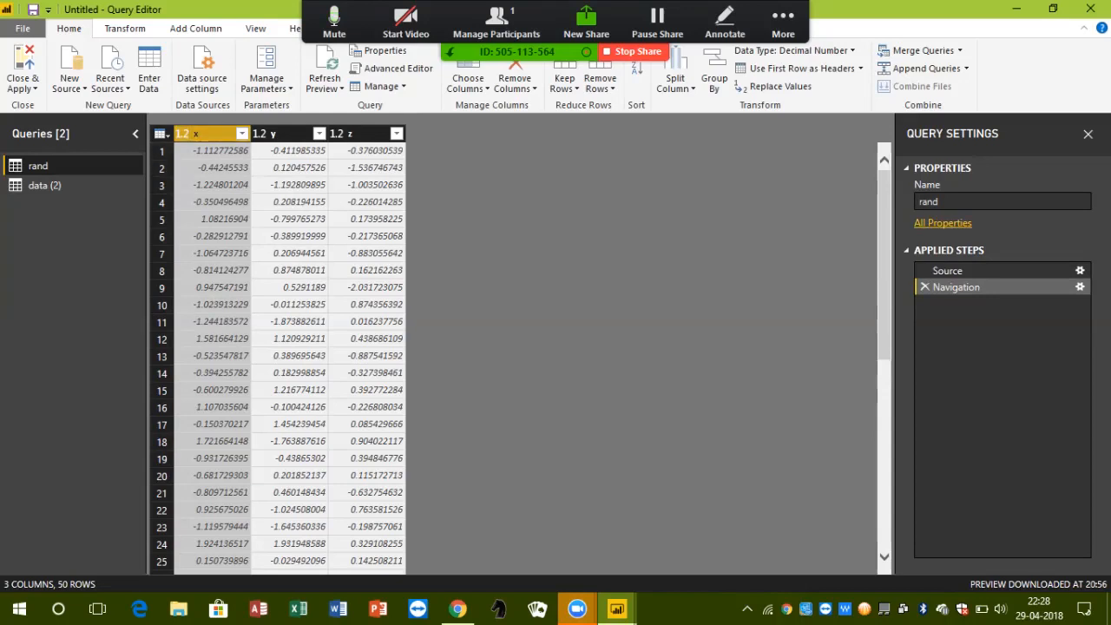
double_click(213, 132)
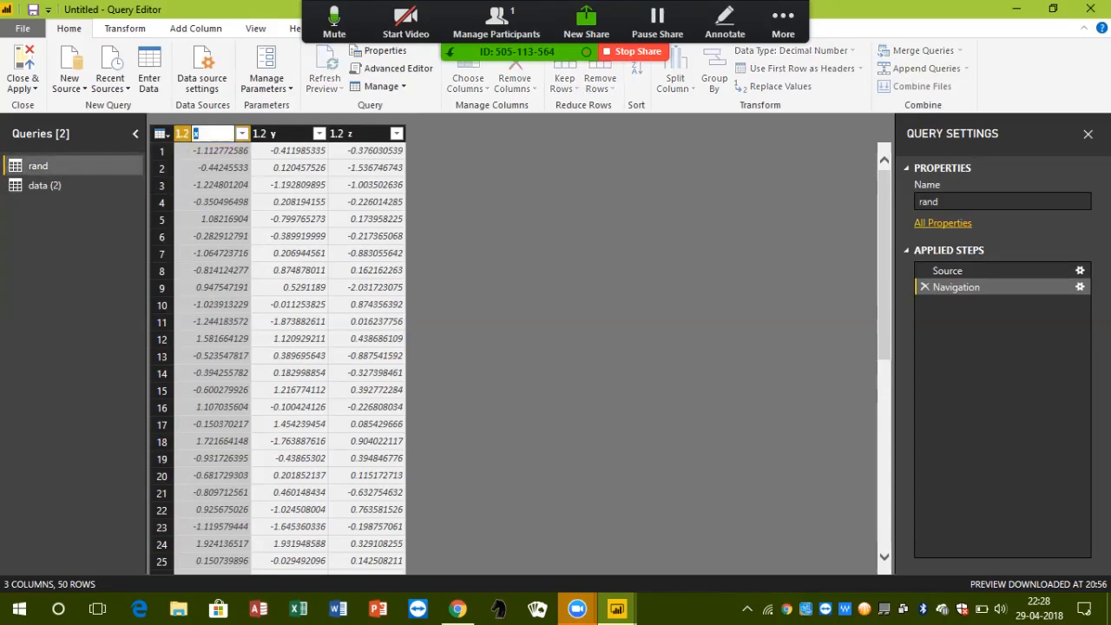
click(43, 185)
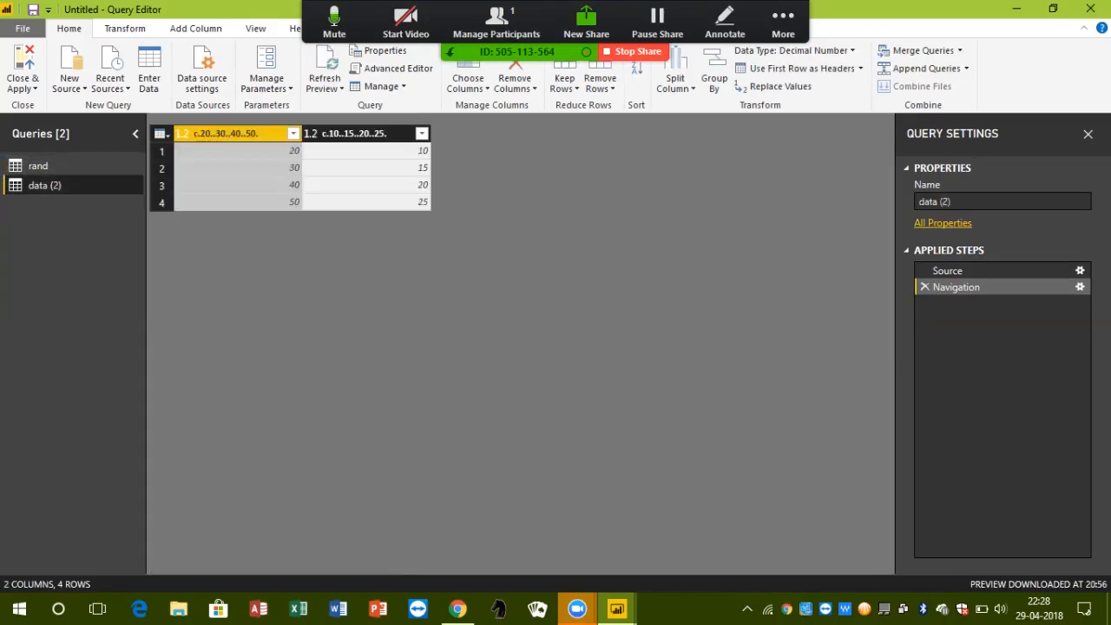
double_click(226, 133)
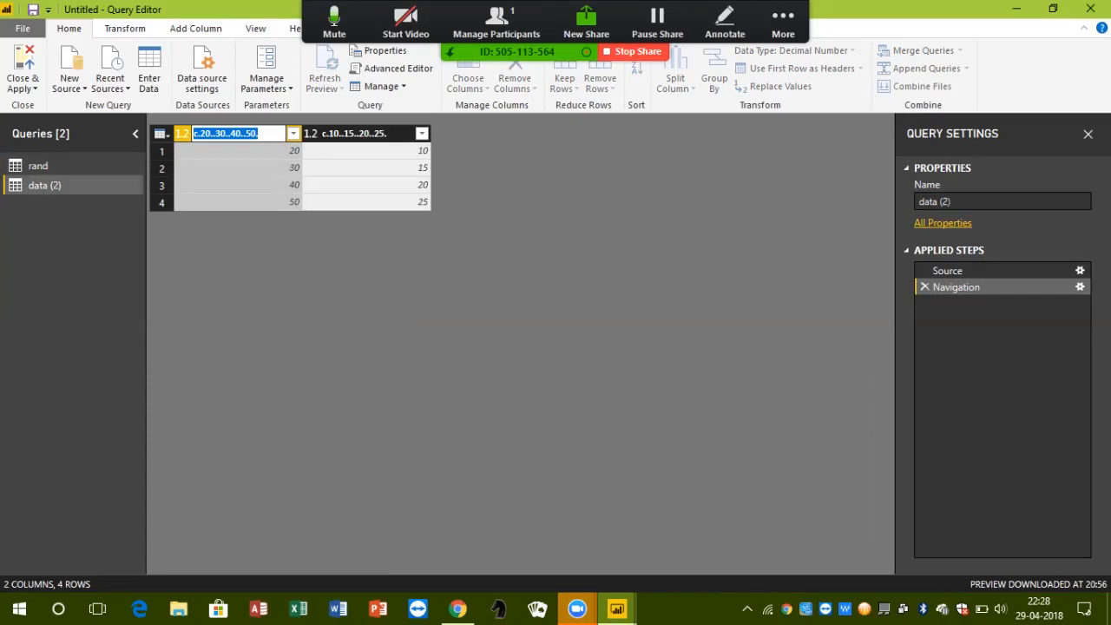
text(Price)
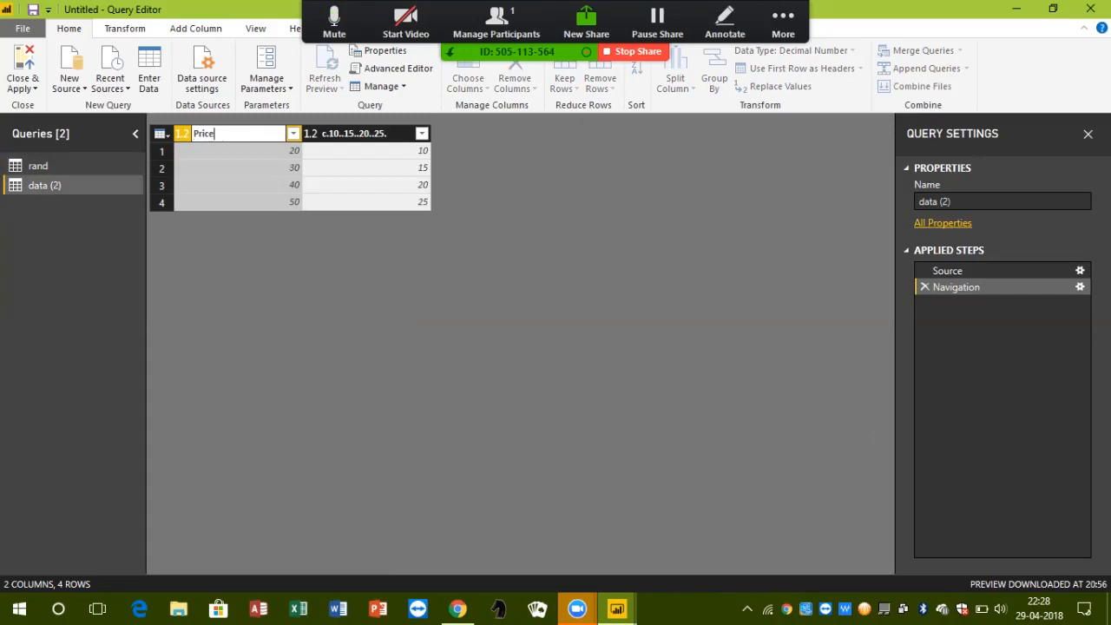
Rename the second column, c.10..15..20..25., as Cost, and close the Query Editor applying the changes.
double_click(373, 134)
double_click(304, 133)
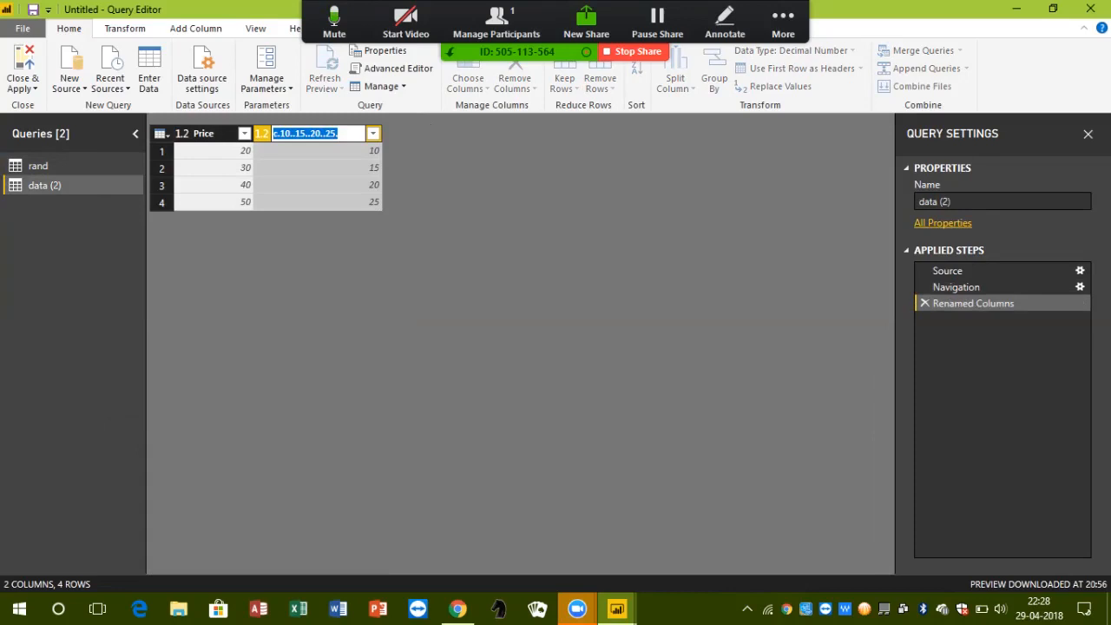
text(Cost)
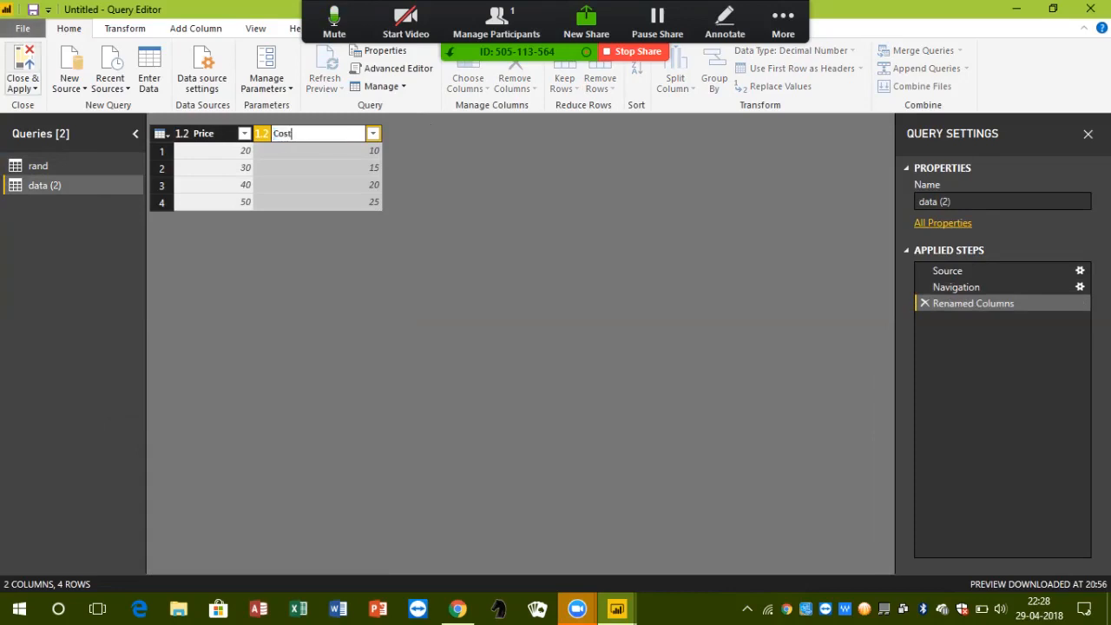
click(22, 67)
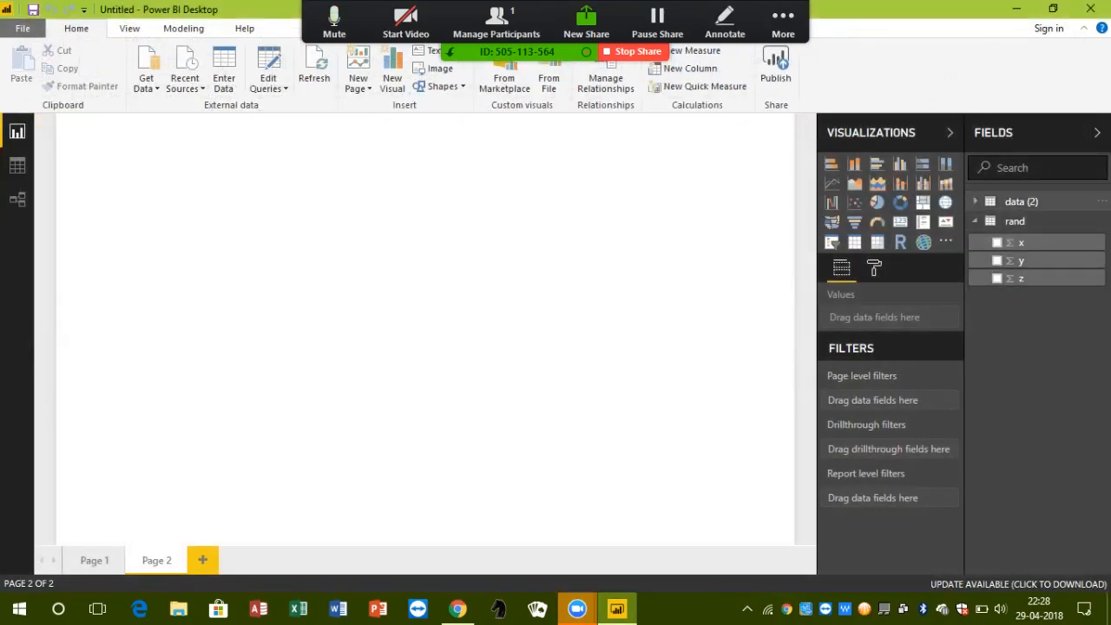
Try to build a line chart with Cost and Price on its axis, and delete the chart.
click(976, 201)
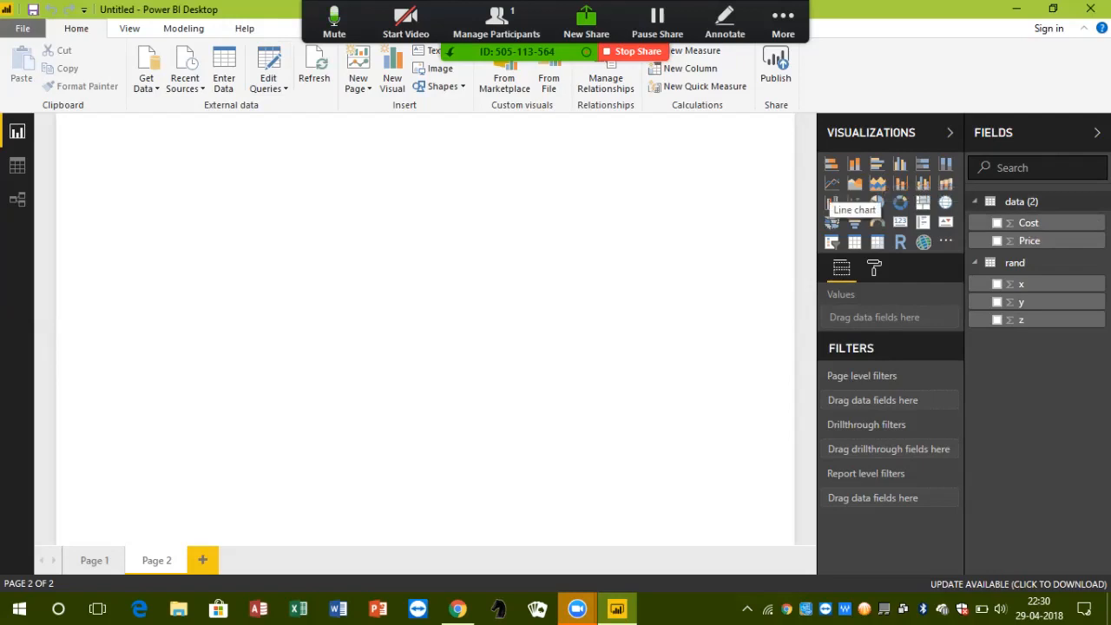
click(832, 183)
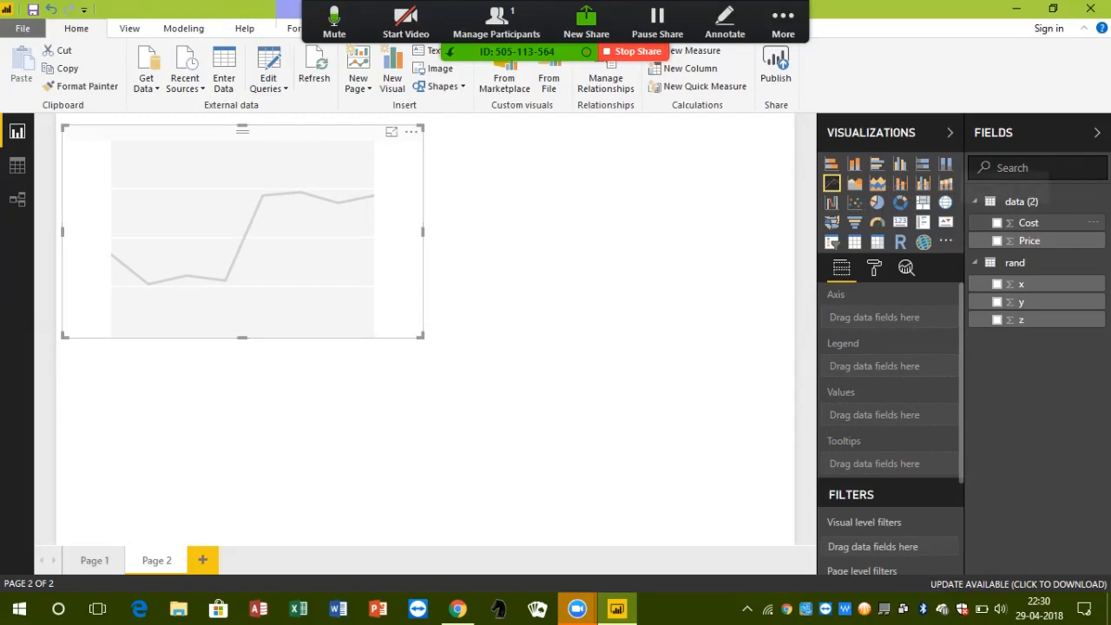
drag(1029, 222, 859, 318)
drag(1029, 240, 881, 334)
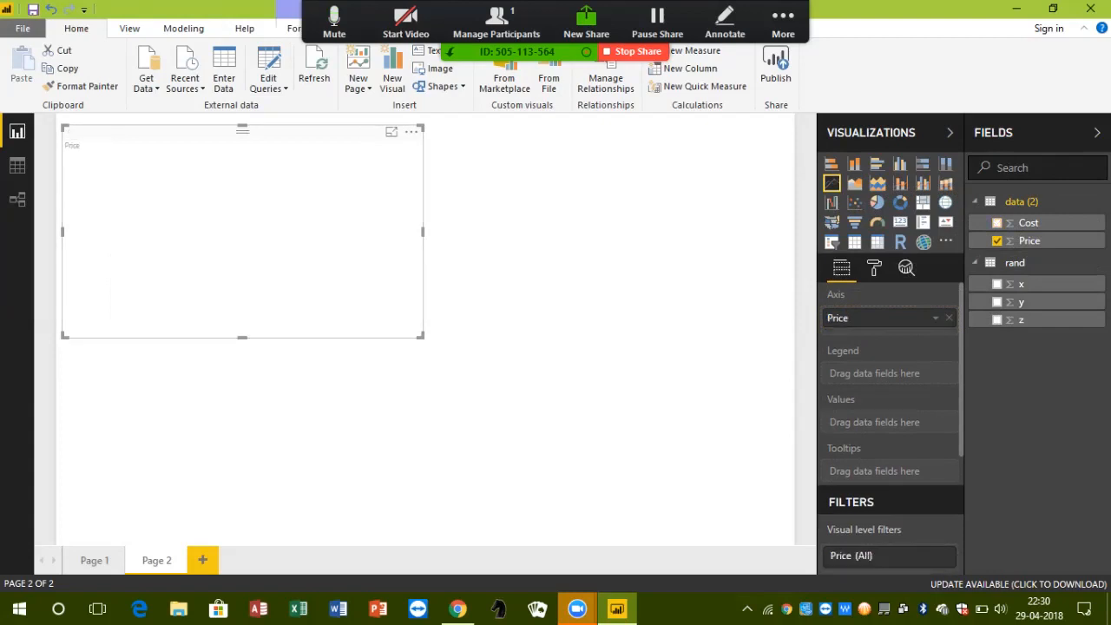
key(Delete)
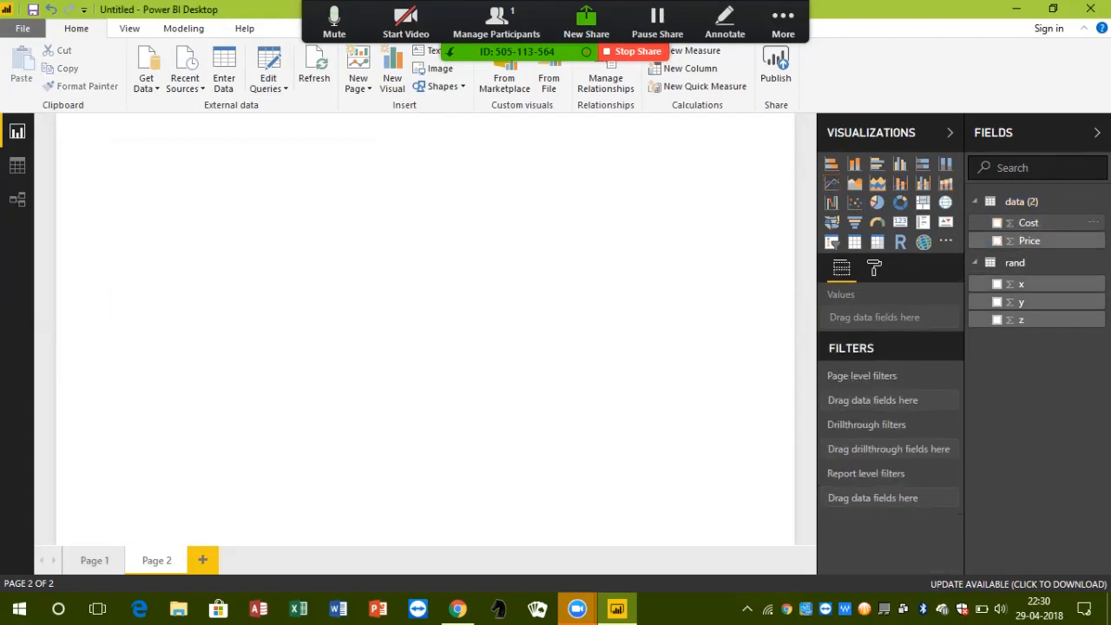
Build a clustered column chart on Page 2 with Cost and Price as its values, and enlarge the chart.
click(831, 183)
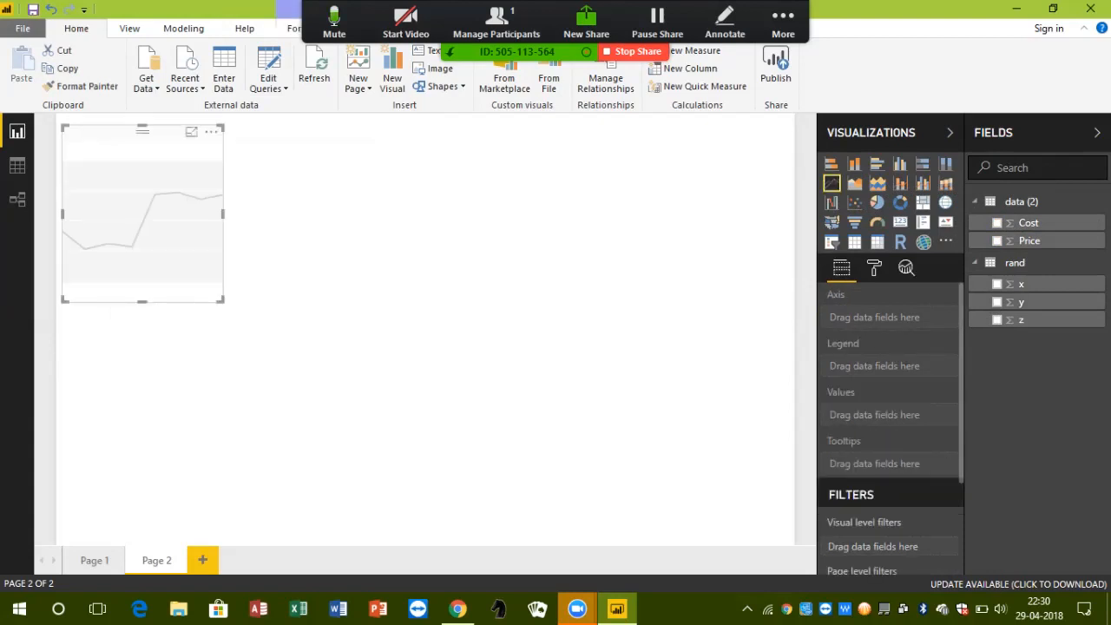
click(900, 163)
drag(1031, 222, 868, 414)
drag(1030, 241, 868, 431)
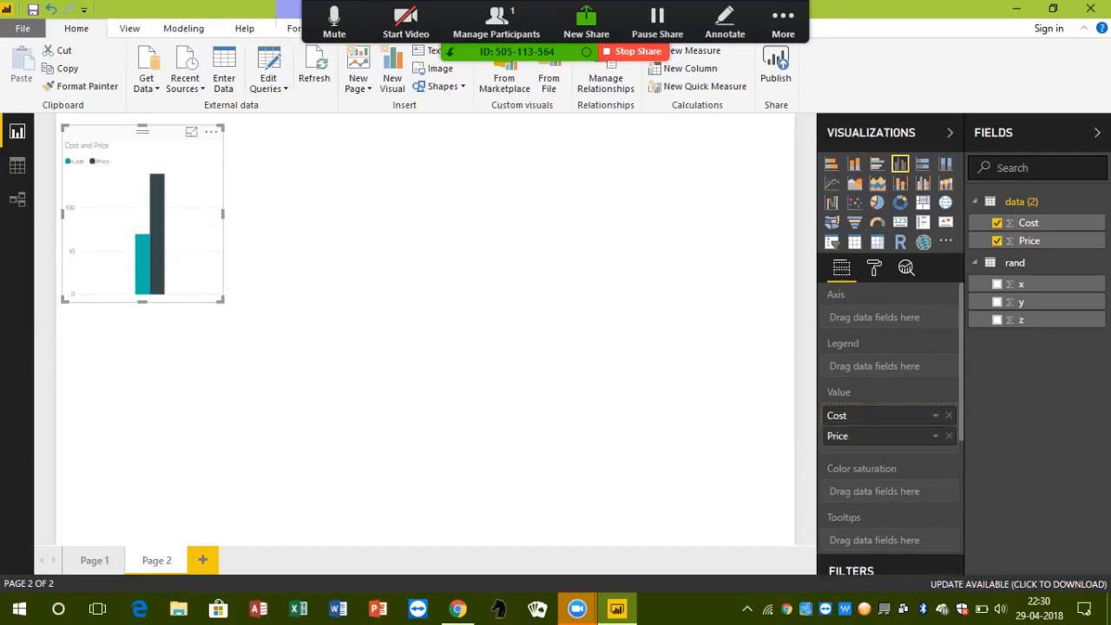
drag(223, 299, 330, 319)
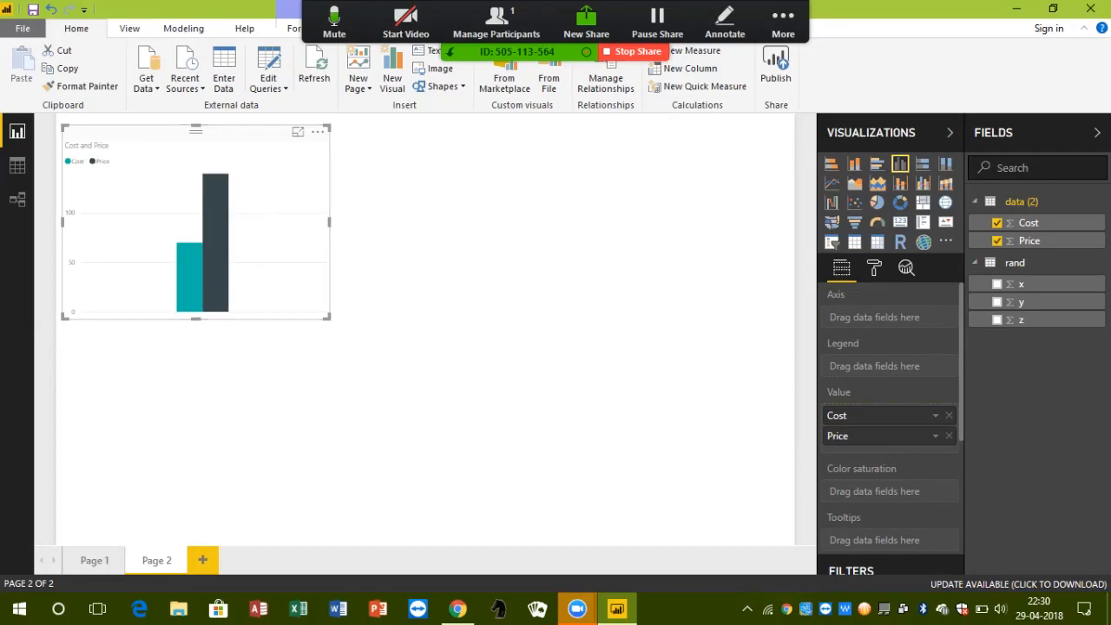
Convert the Cost and Price column chart to a line chart, and remove it from the page.
click(831, 183)
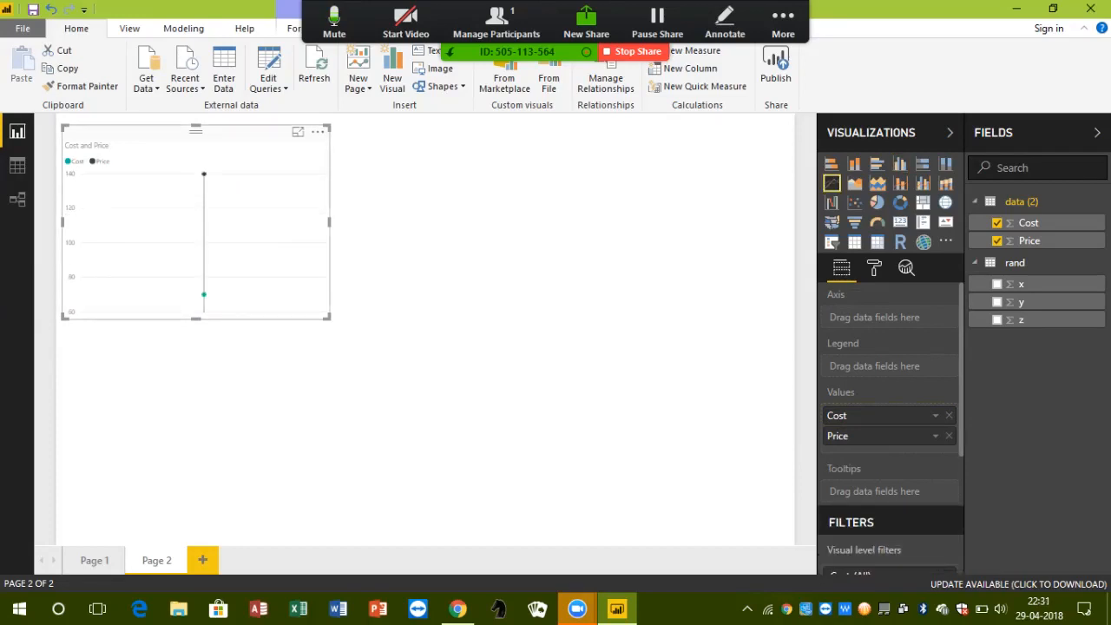
click(318, 131)
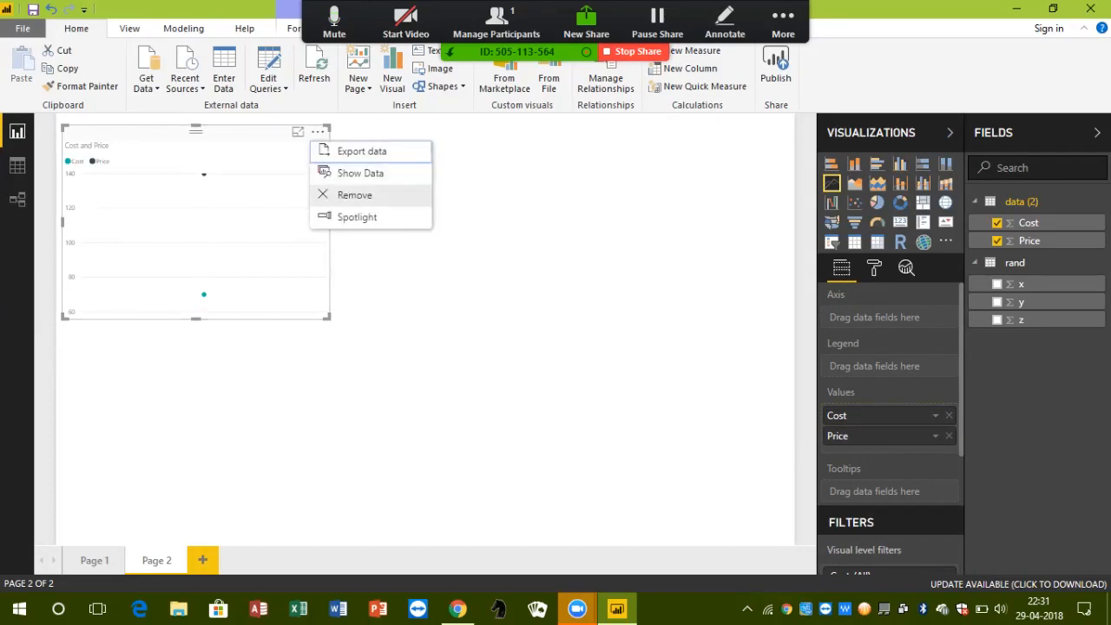
click(347, 192)
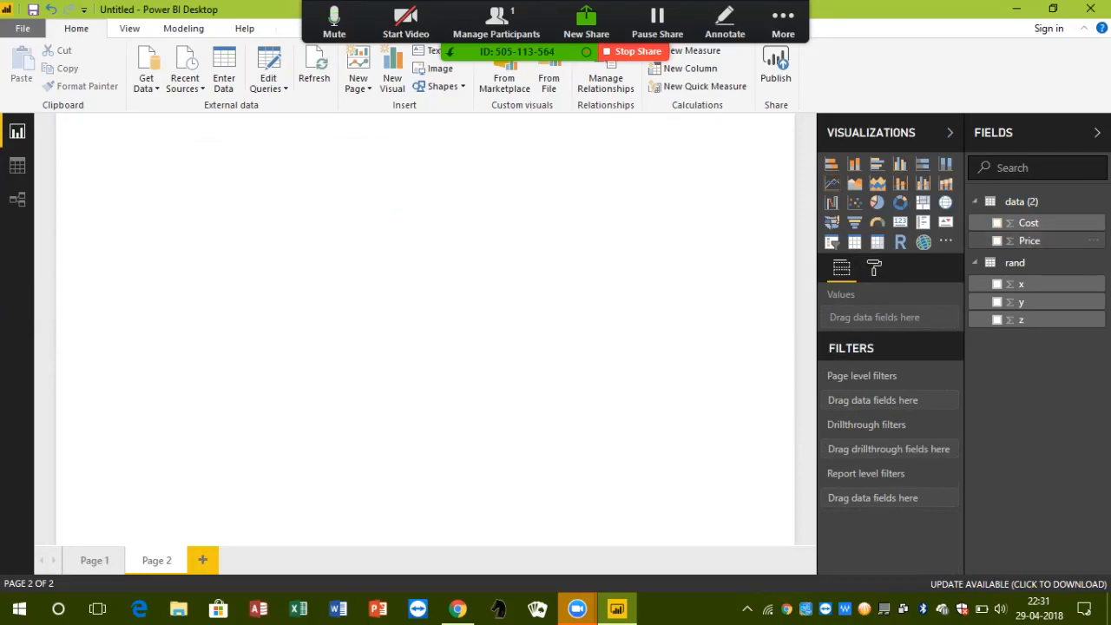
Try a scatter chart with Cost on the X axis and Price as the size, and remove the chart.
click(854, 202)
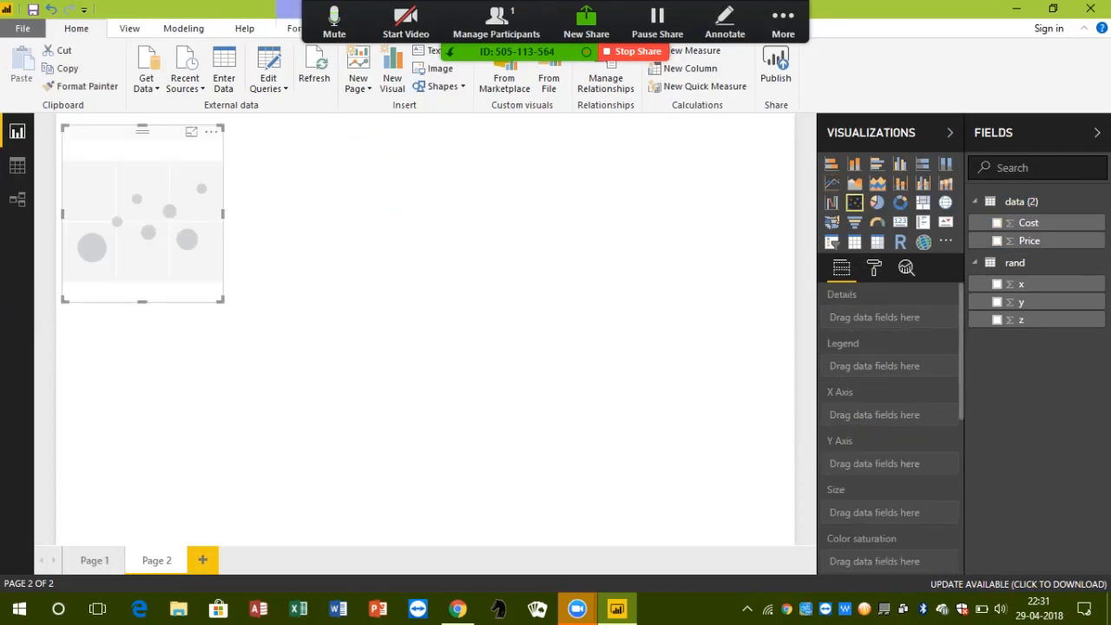
drag(1028, 223, 868, 414)
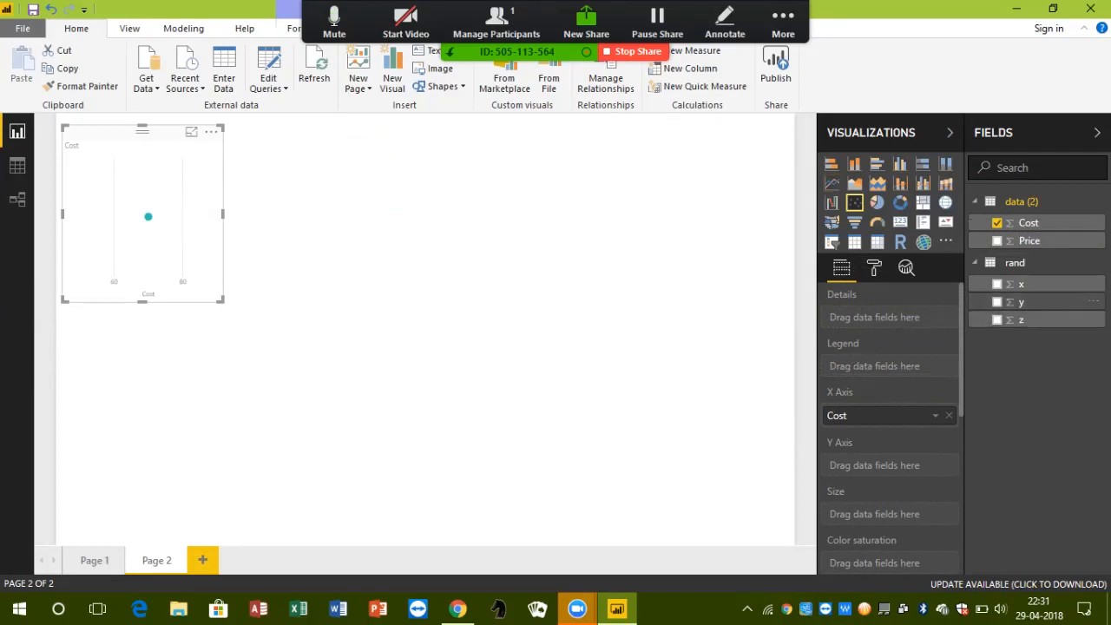
drag(1028, 241, 837, 514)
click(211, 131)
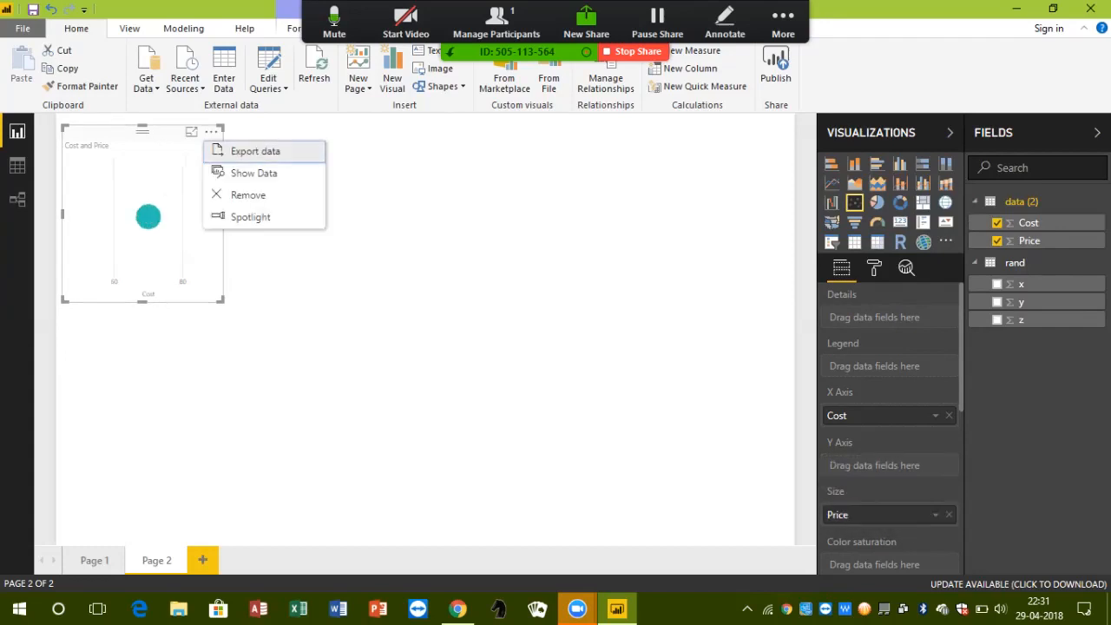
click(234, 194)
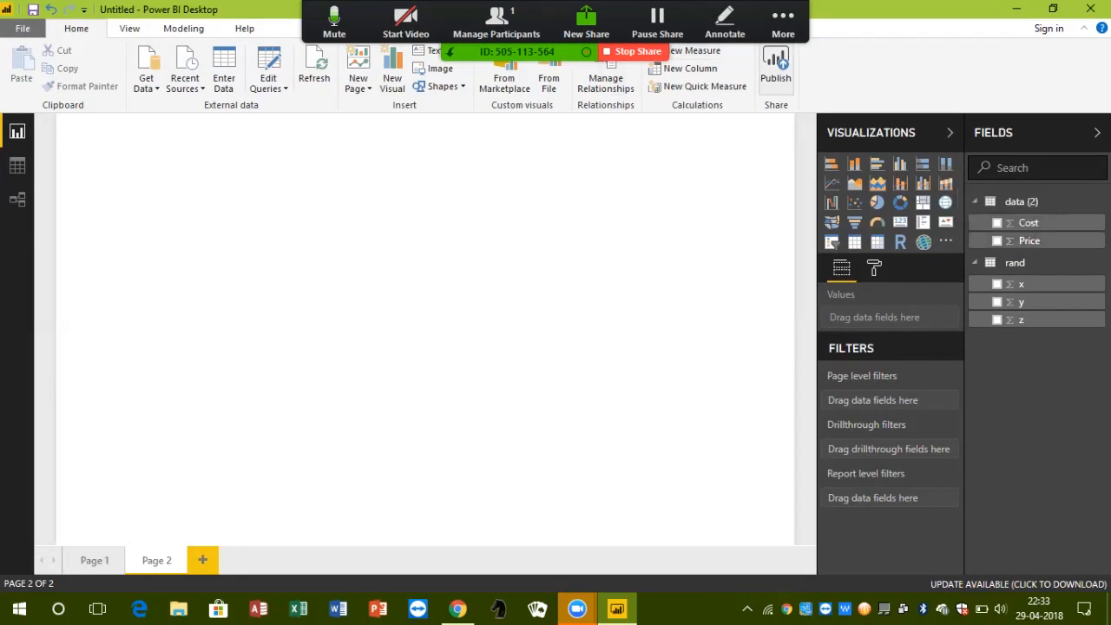
mouse_move(782, 23)
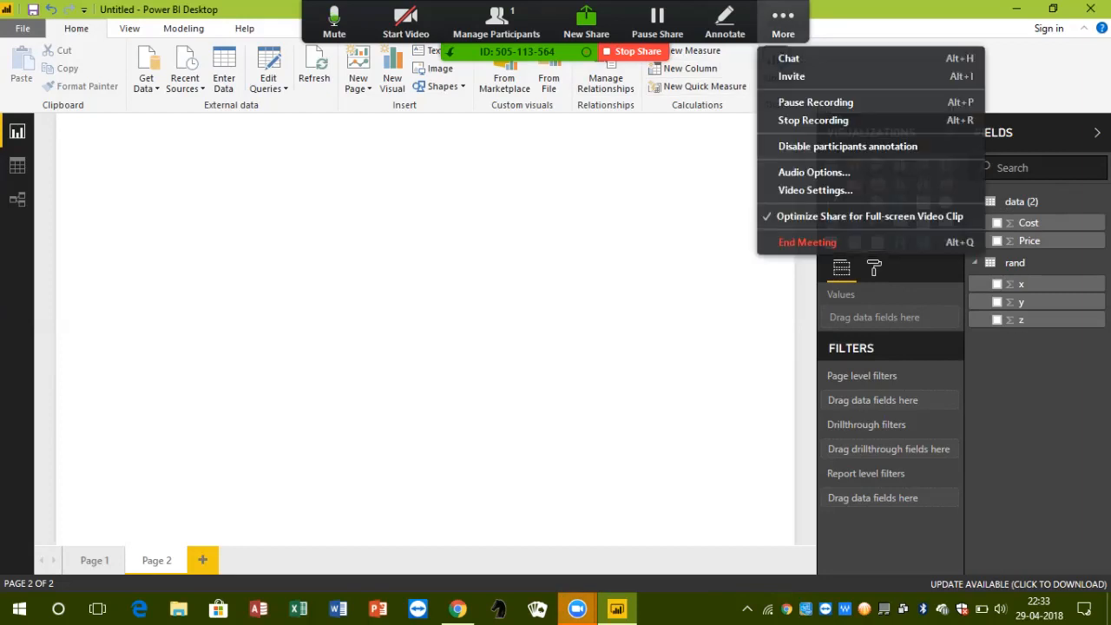